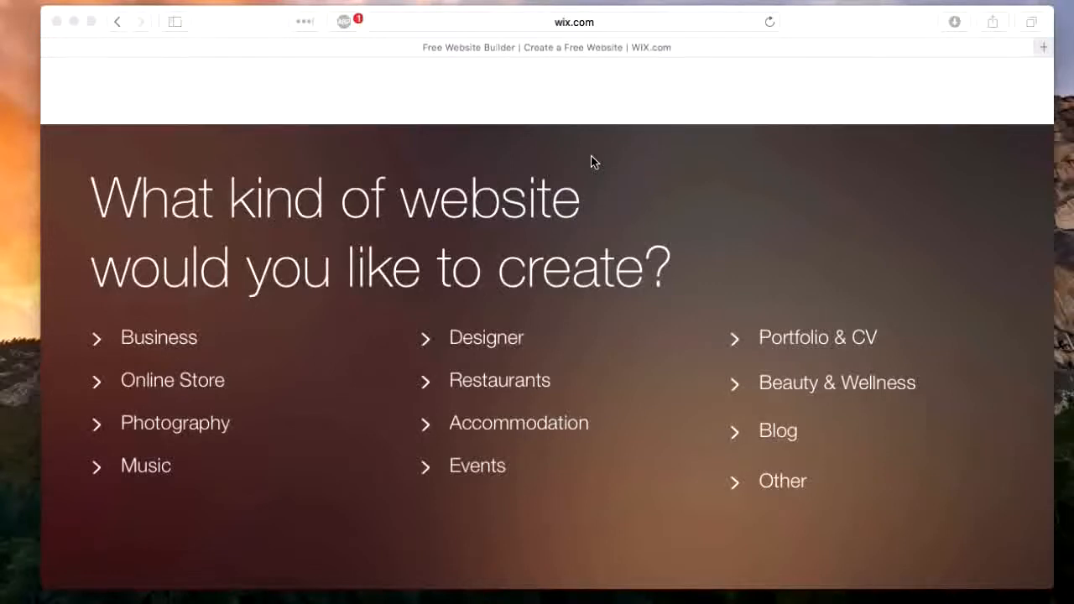
- Examine the subcategories of the offered website types, including Online Store, Accommodation and Restaurants, and open the template gallery
scroll(591, 161, down, 1)
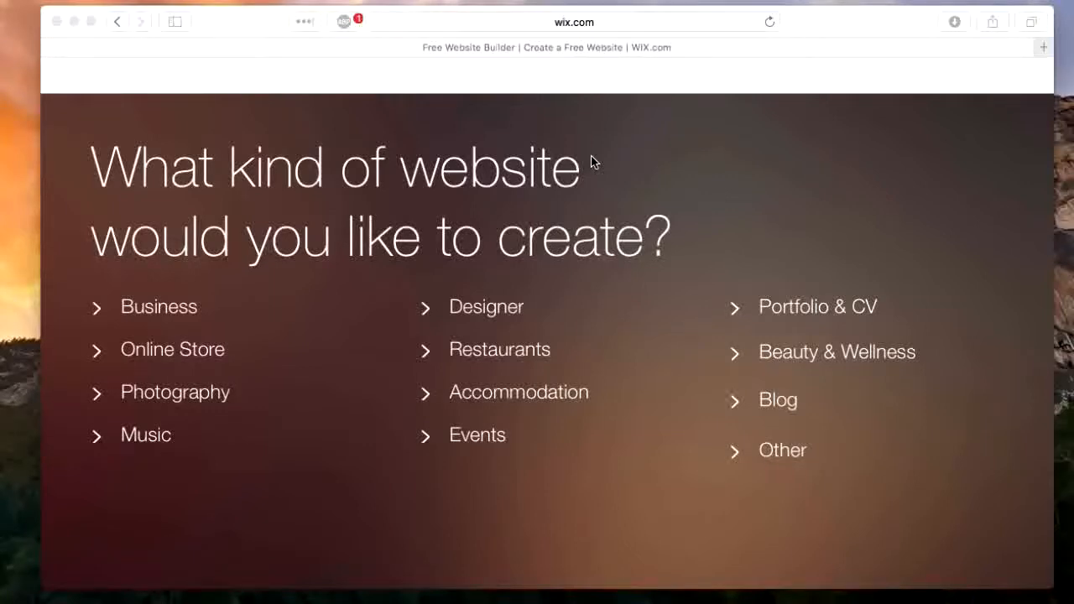
click(164, 252)
click(155, 317)
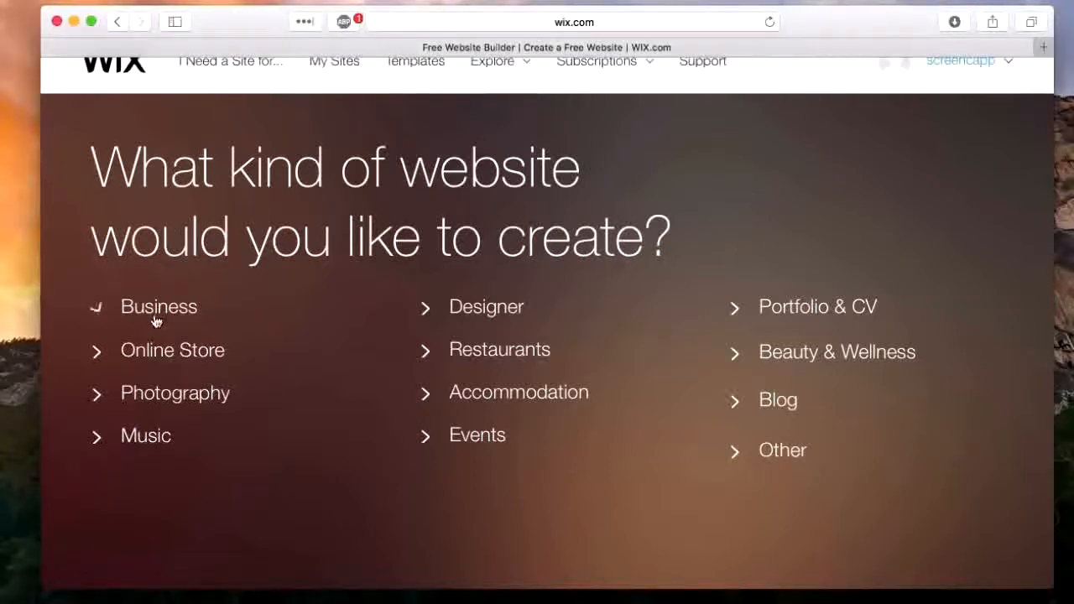
click(172, 489)
click(209, 578)
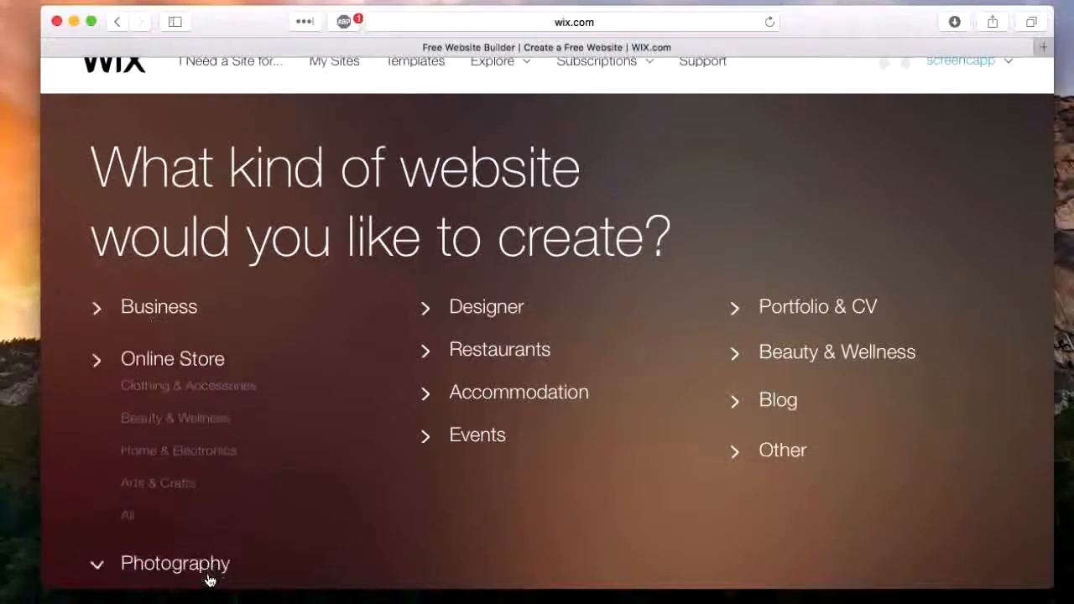
click(428, 392)
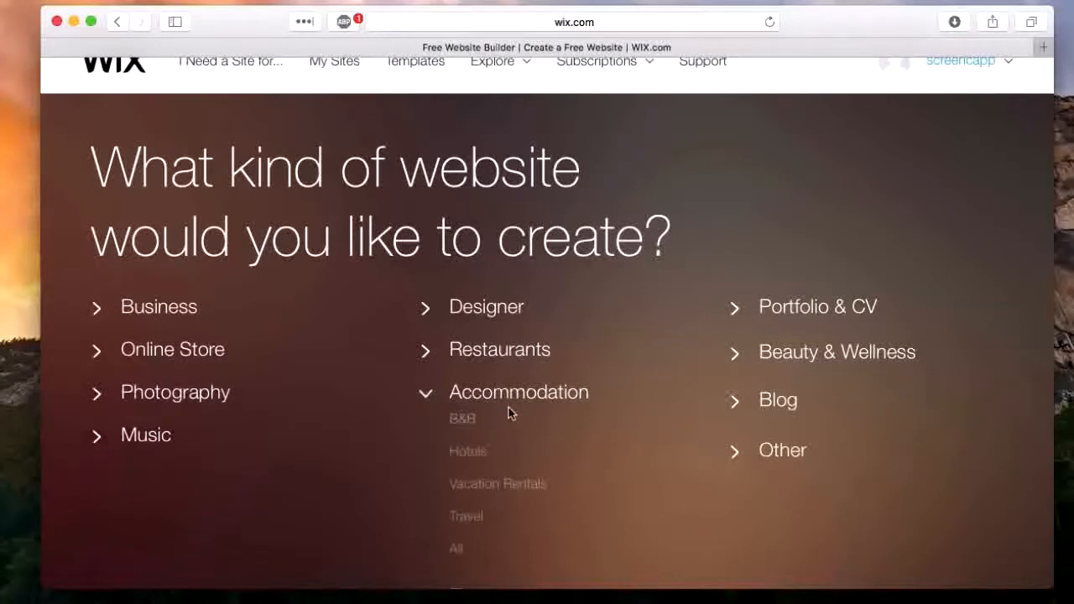
click(539, 351)
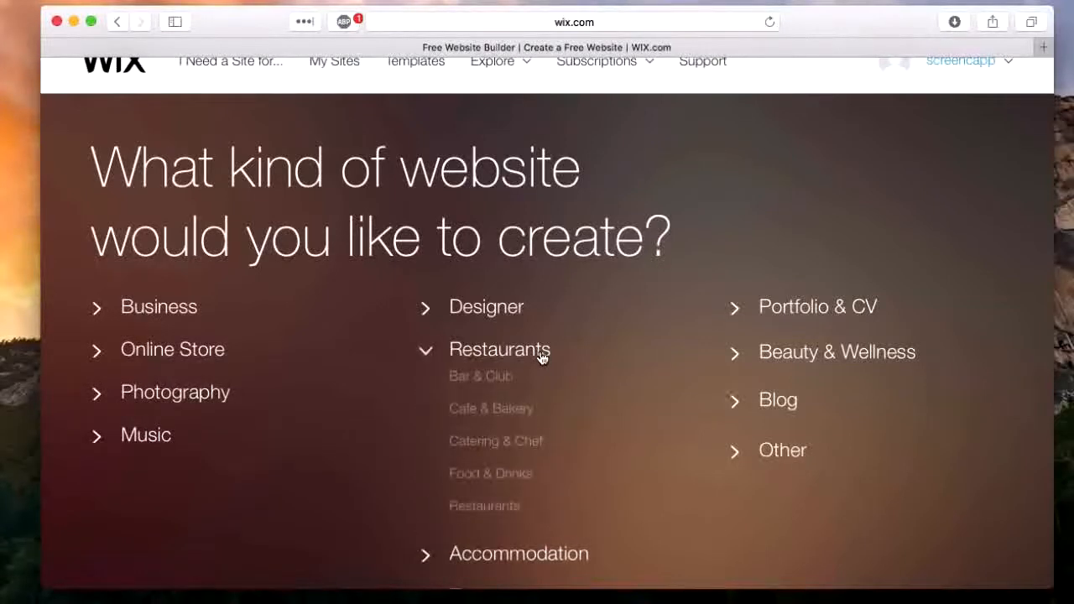
click(775, 407)
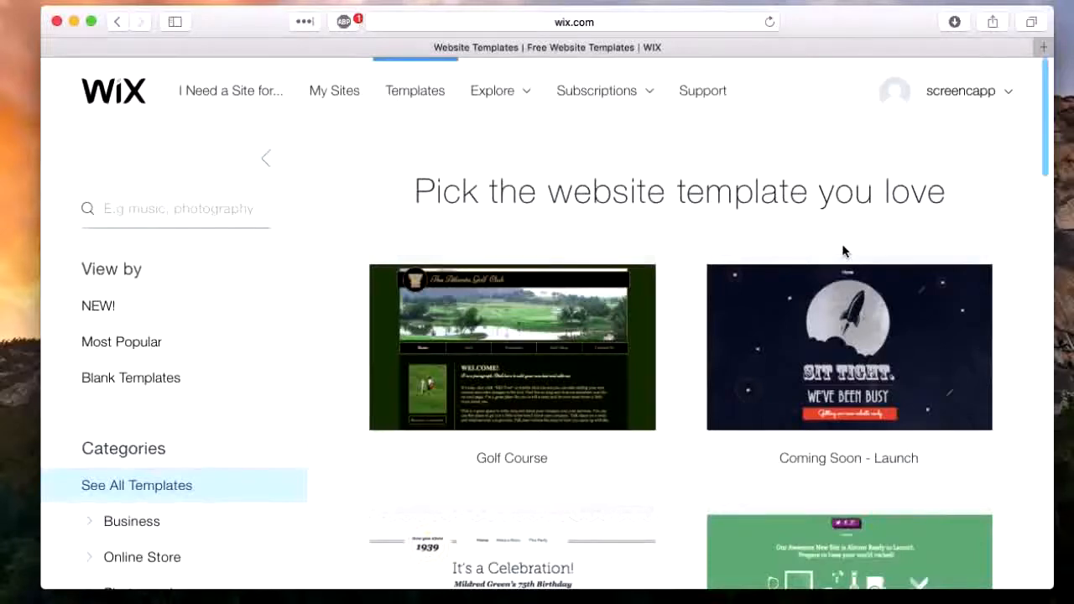
- Look through the template categories and the website templates offered under See All Templates
scroll(151, 417, down, 5)
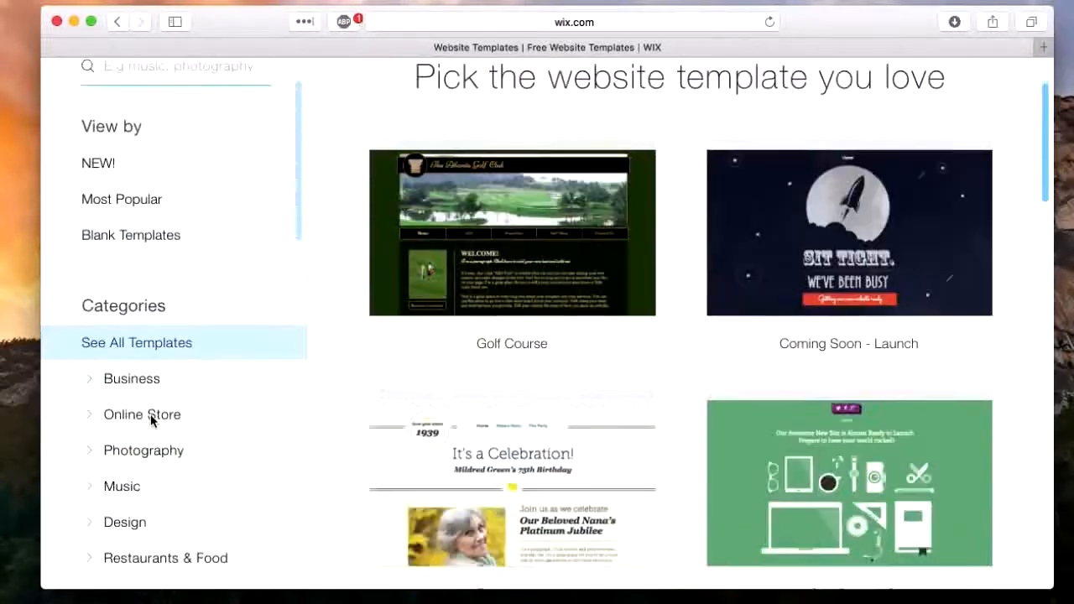
scroll(151, 420, down, 6)
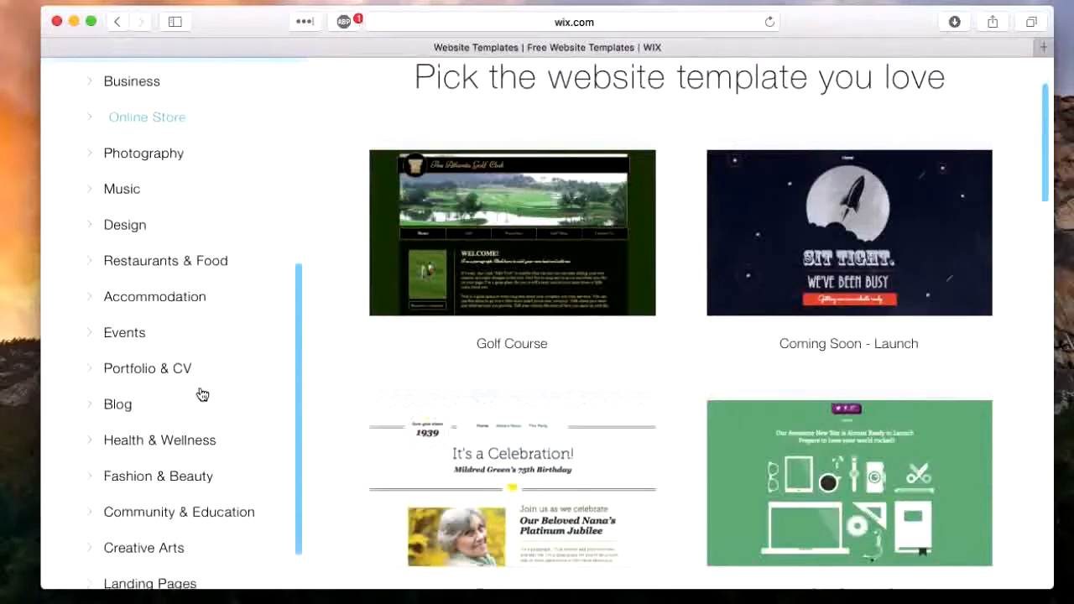
scroll(785, 340, down, 10)
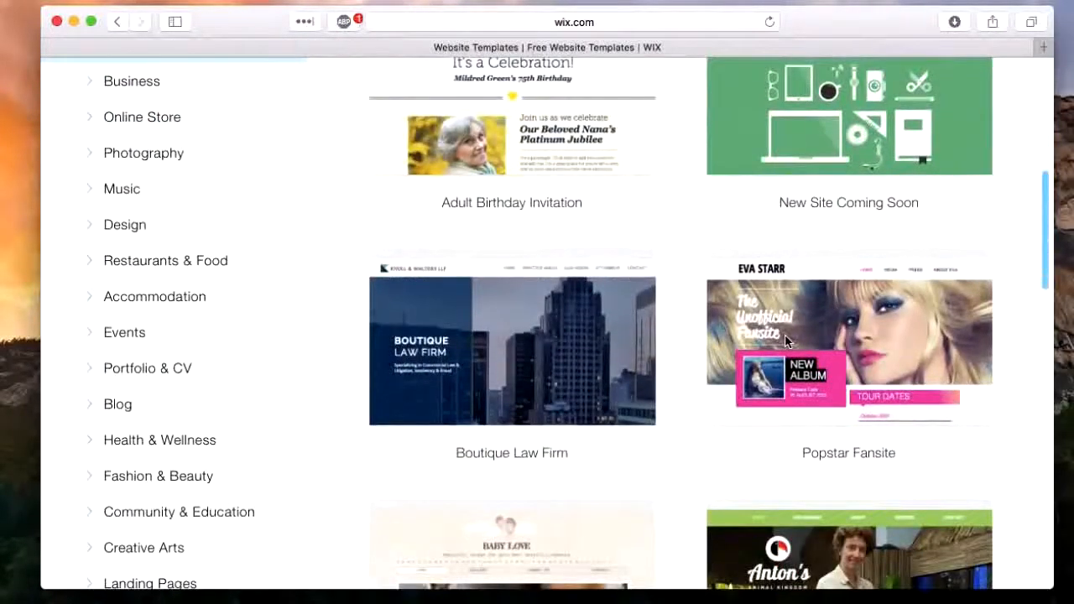
scroll(786, 340, up, 12)
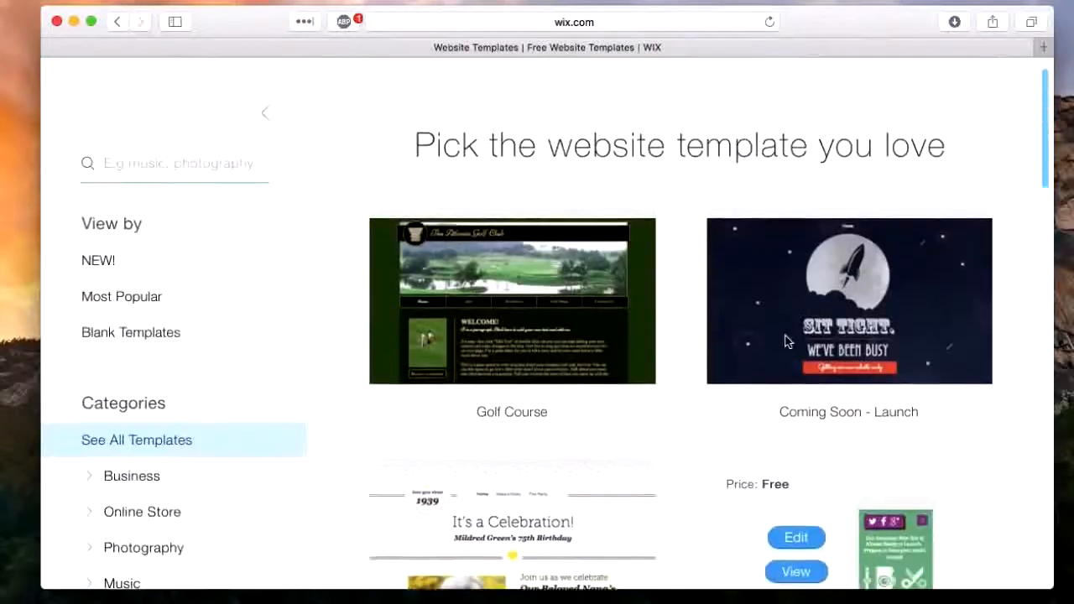
scroll(786, 341, up, 1)
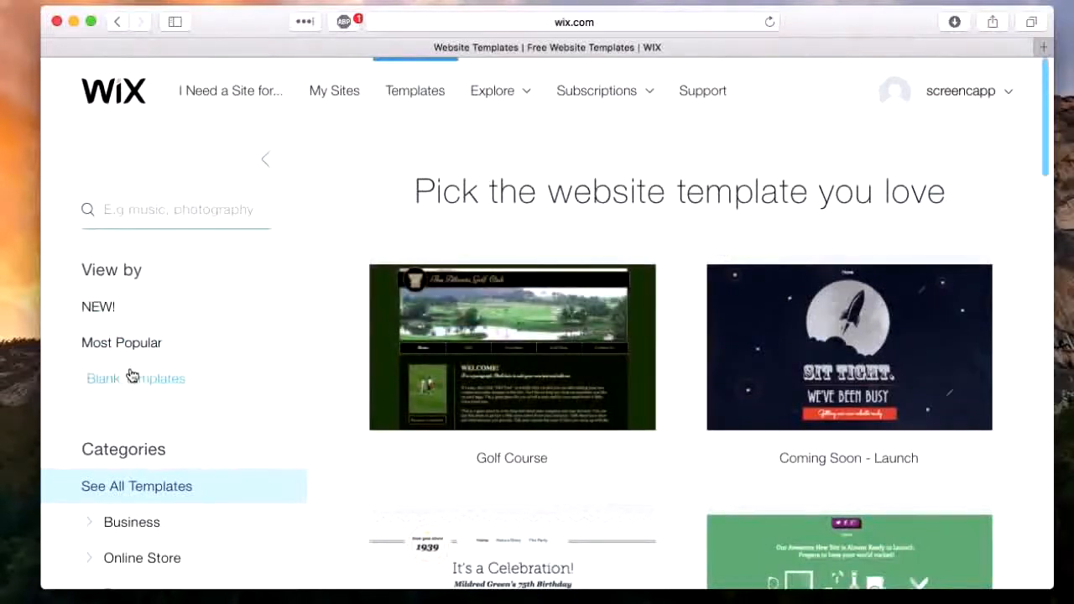
mouse_move(586, 277)
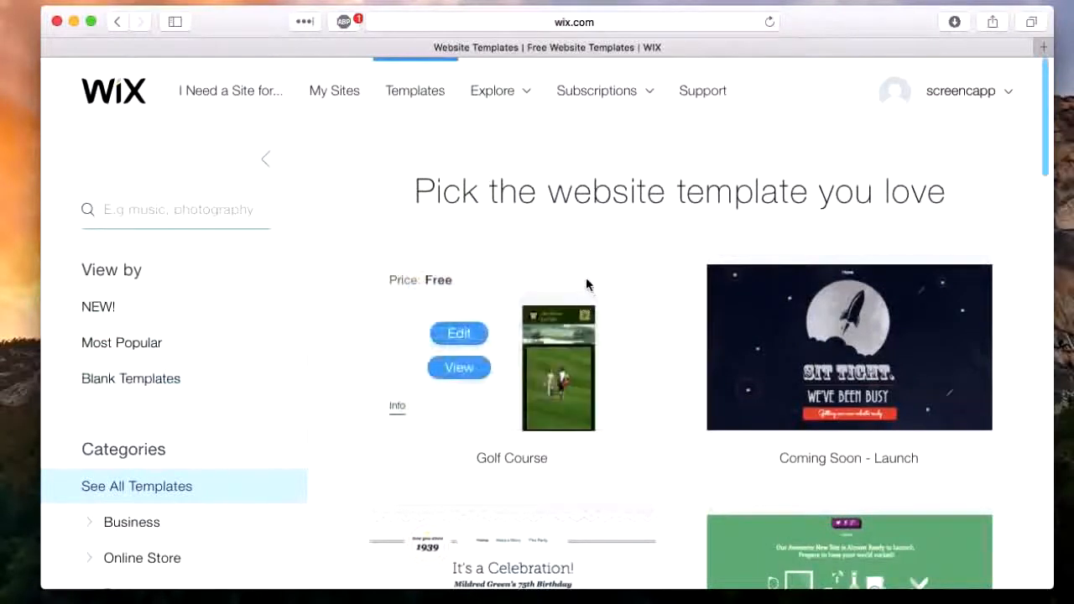
scroll(554, 381, down, 10)
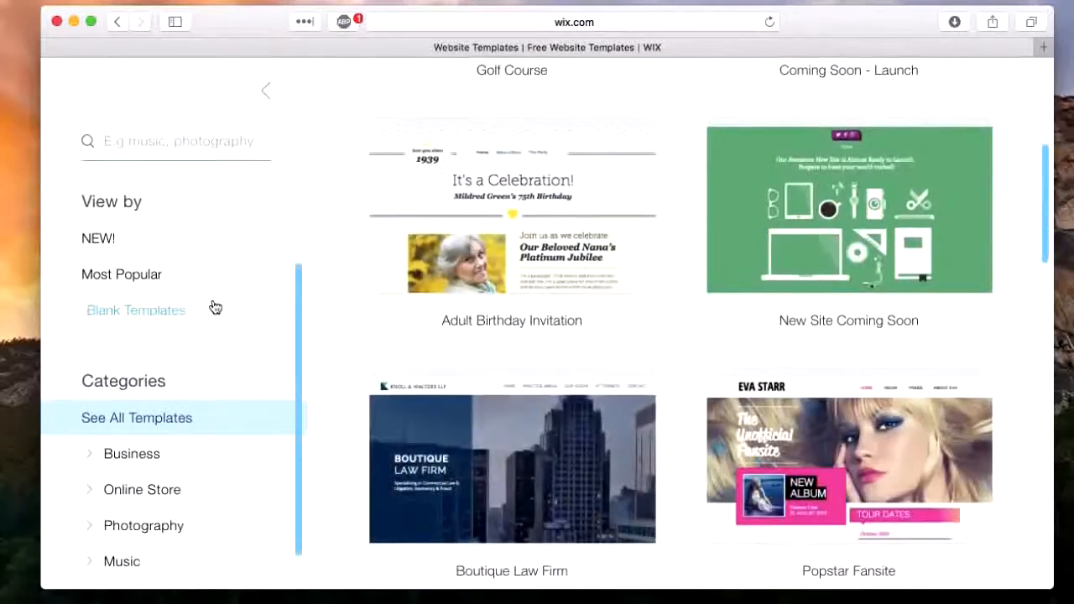
- Show only the Blank Templates and open the Start from Scratch template for editing
click(134, 320)
scroll(721, 367, down, 2)
mouse_move(561, 386)
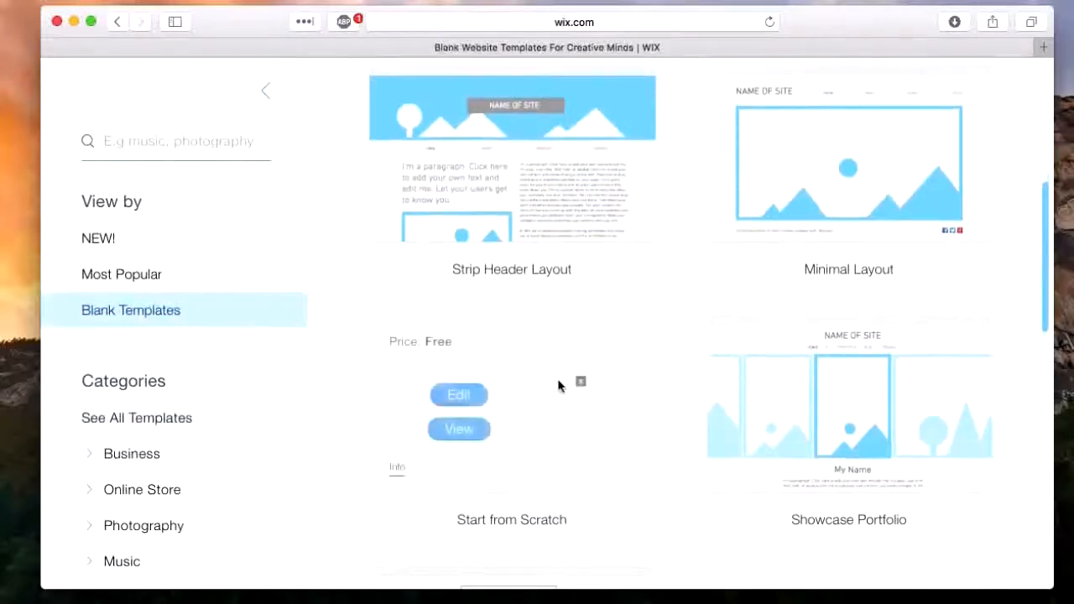
click(478, 392)
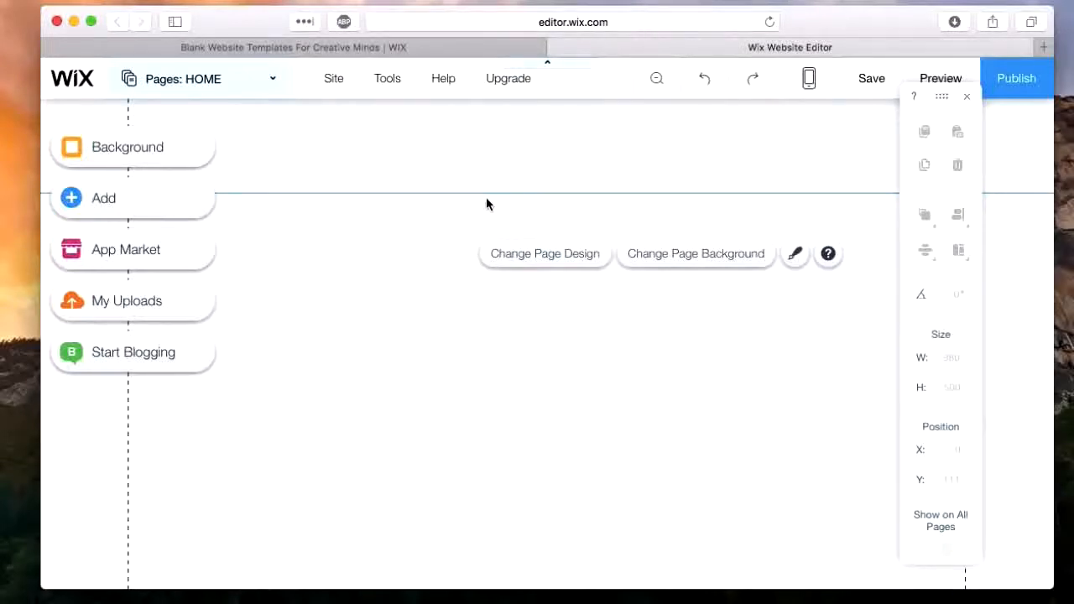
- Add a new page named About to the site and switch between the HOME and About pages
click(260, 90)
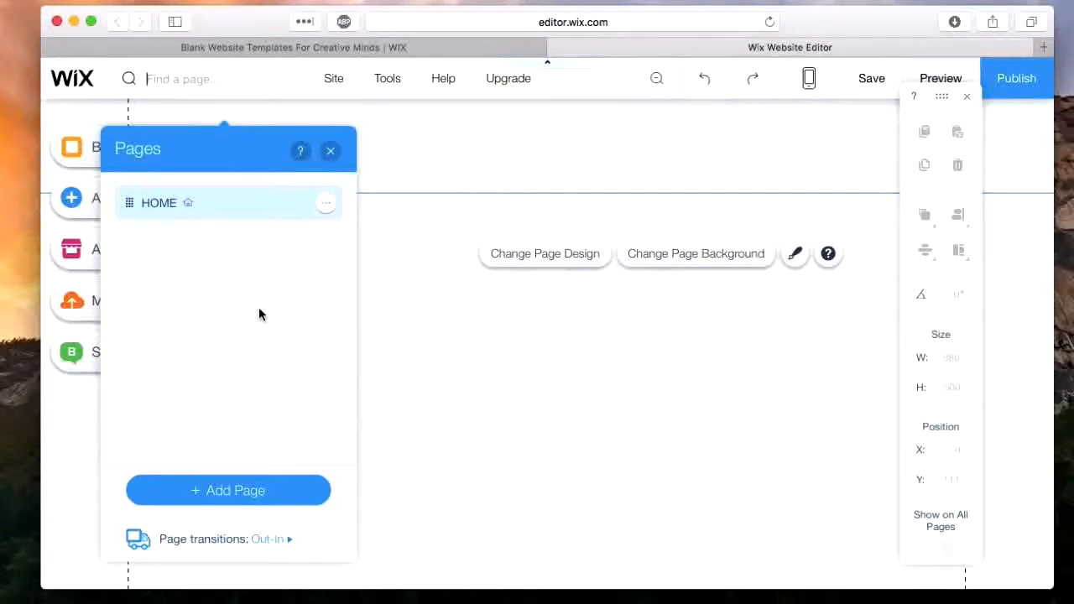
click(264, 489)
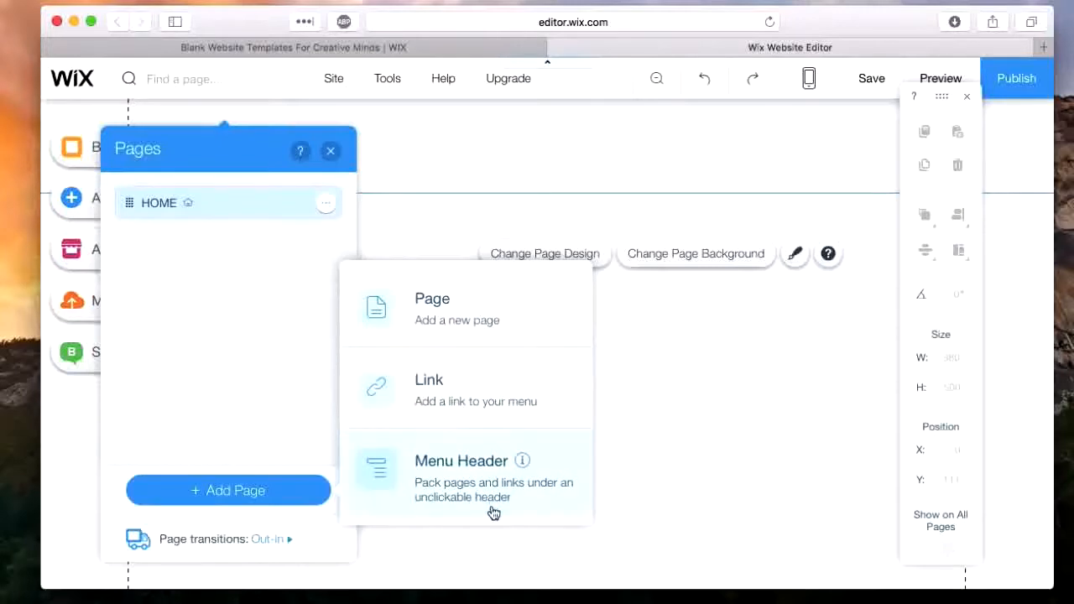
click(422, 309)
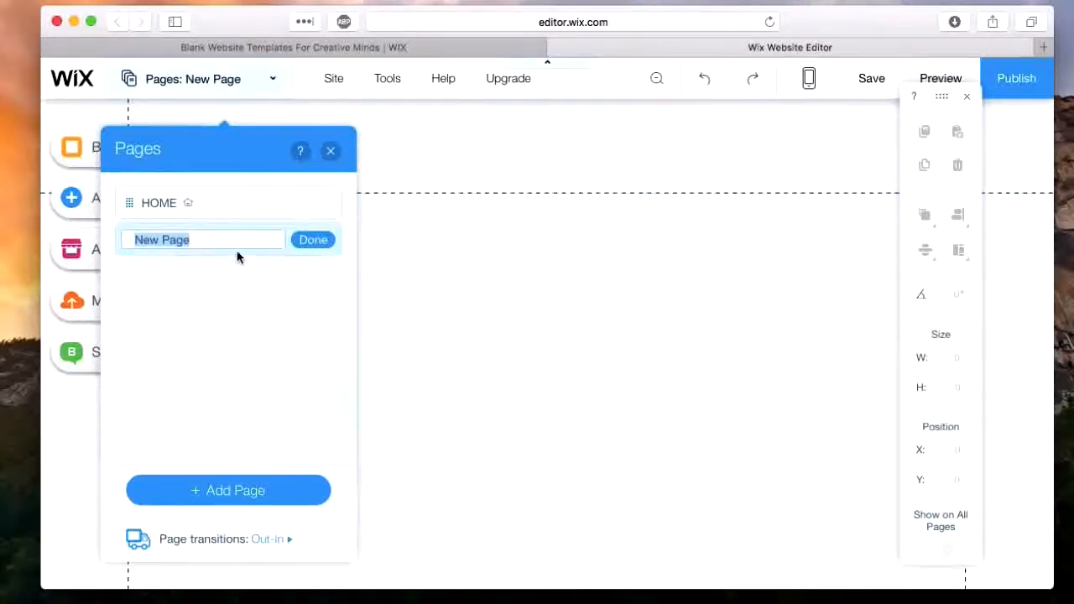
text(About)
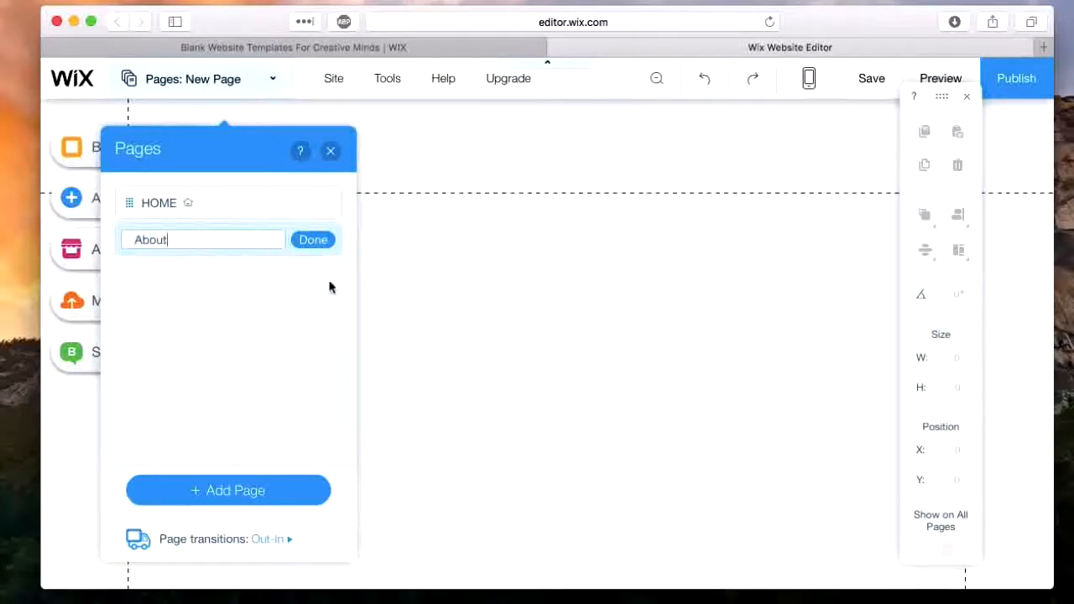
click(320, 240)
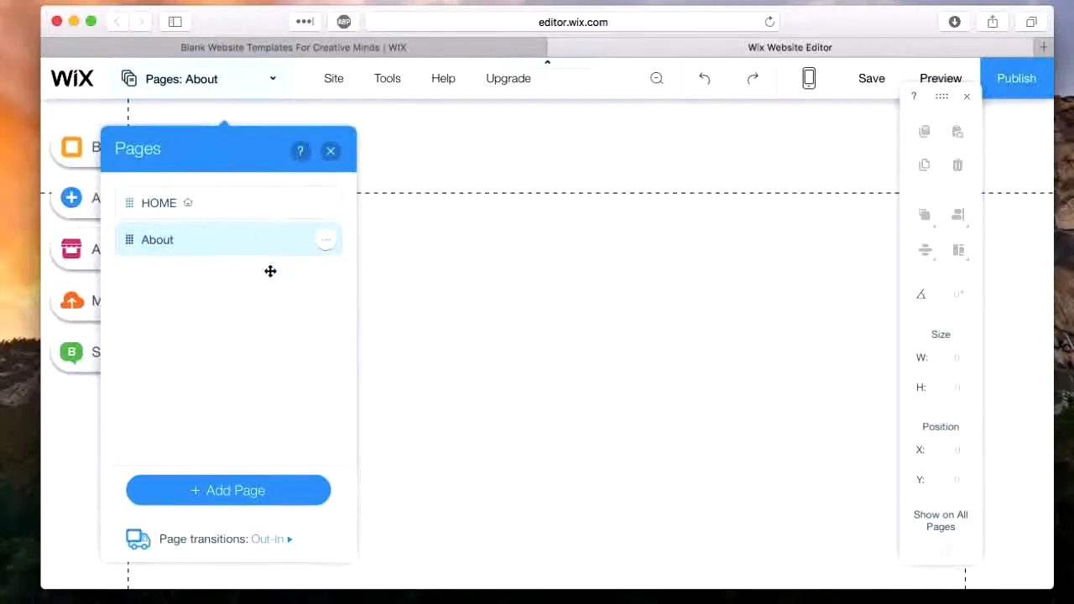
click(237, 208)
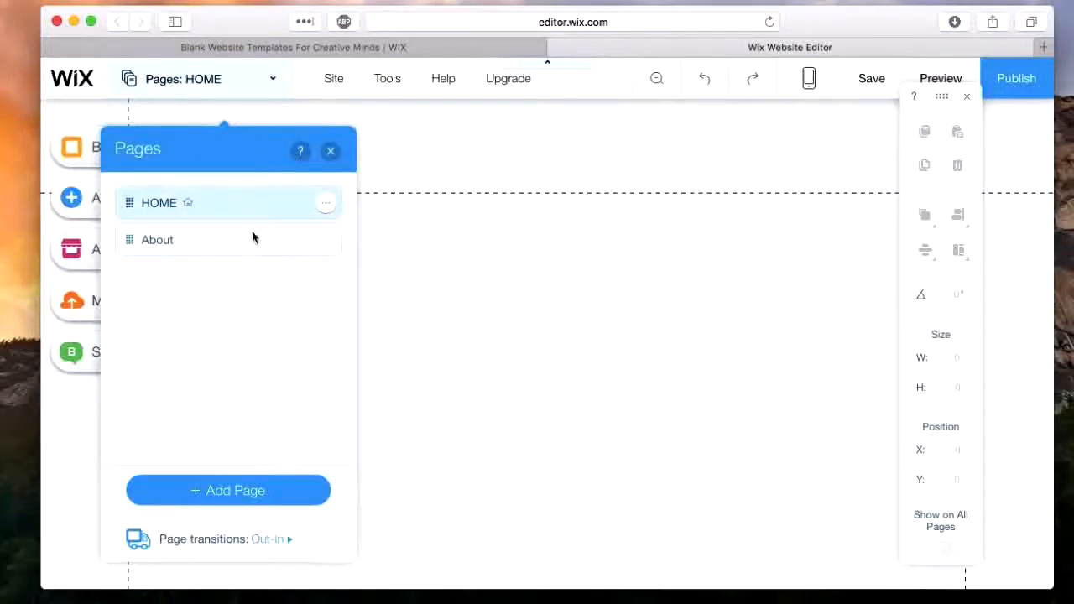
click(260, 238)
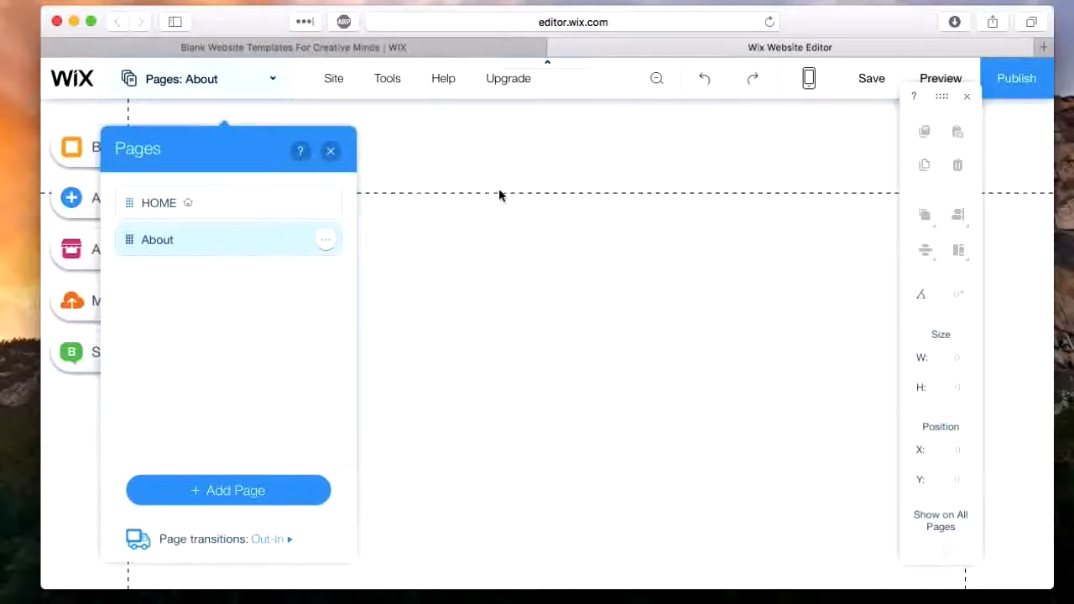
- Delete the About page from the site and close the page list
click(327, 242)
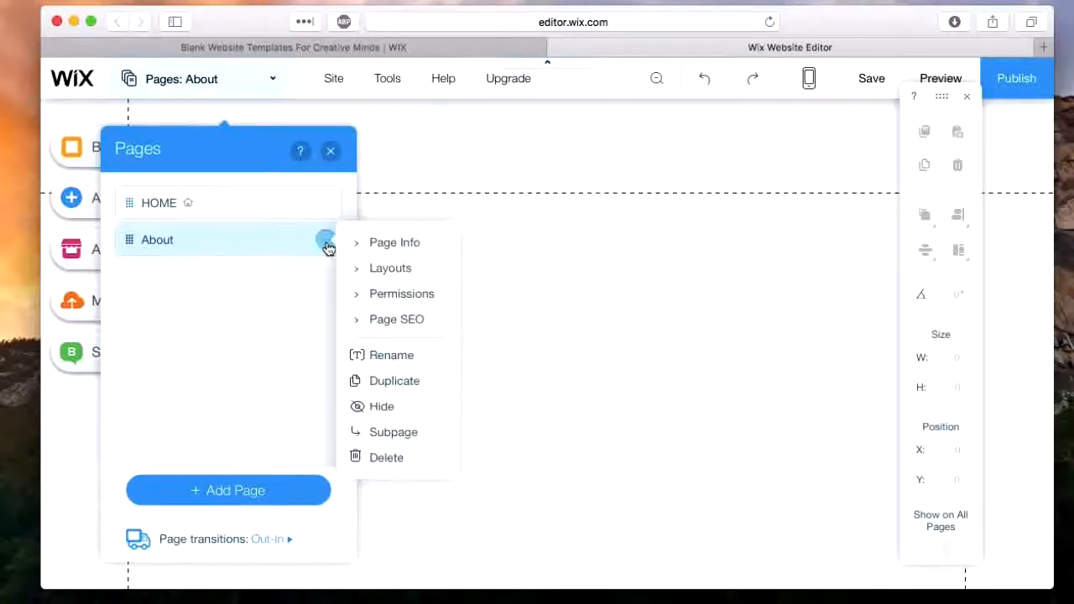
click(377, 457)
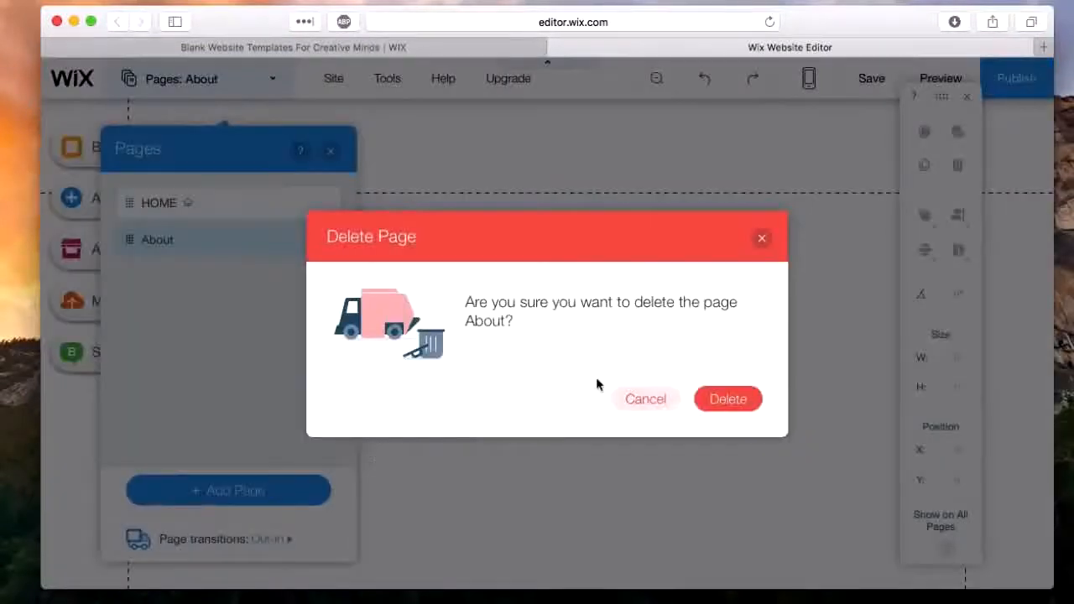
click(721, 401)
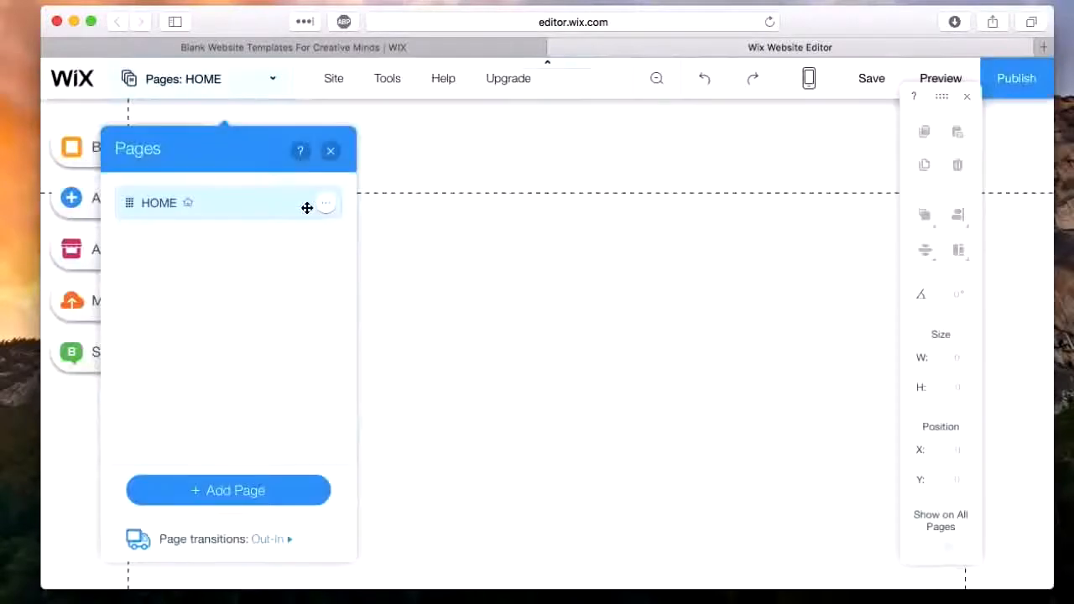
click(336, 106)
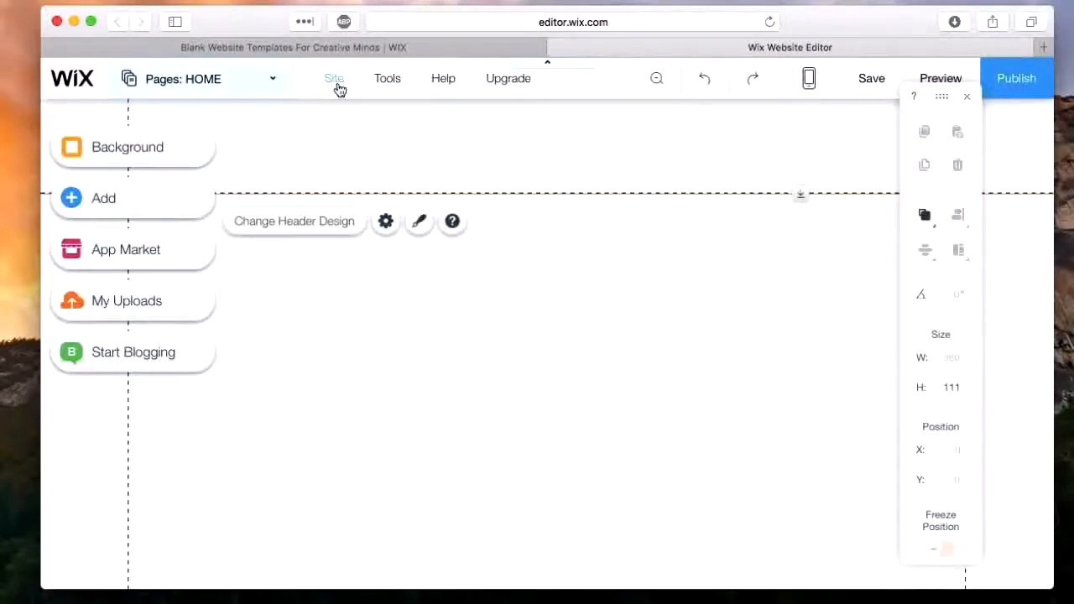
- Look over the editor's site, tool, help and upgrade options, and view the page layout zoomed out before returning to normal view
click(335, 84)
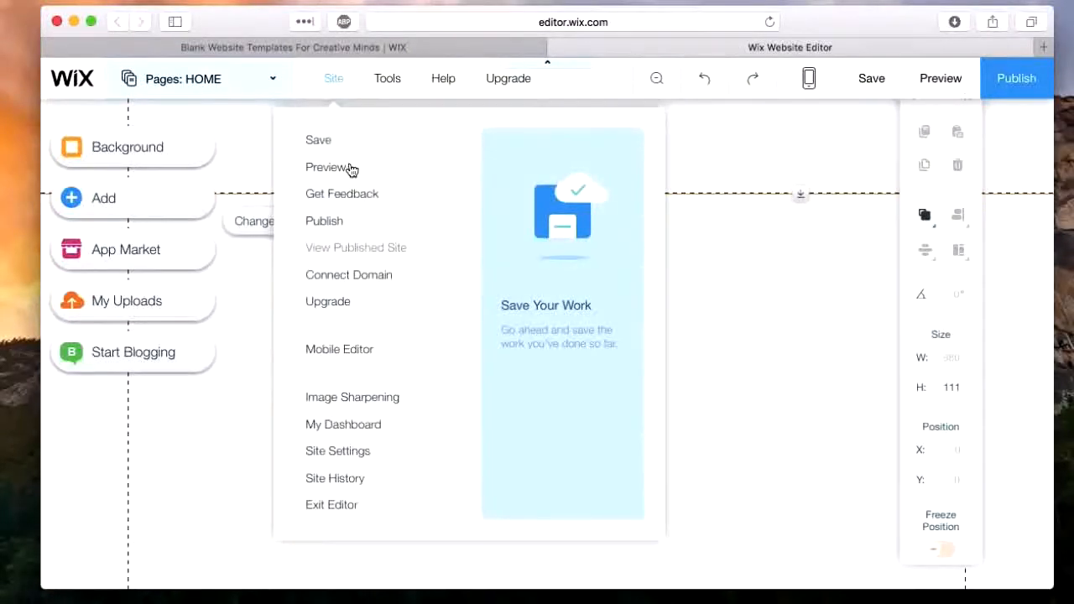
mouse_move(386, 94)
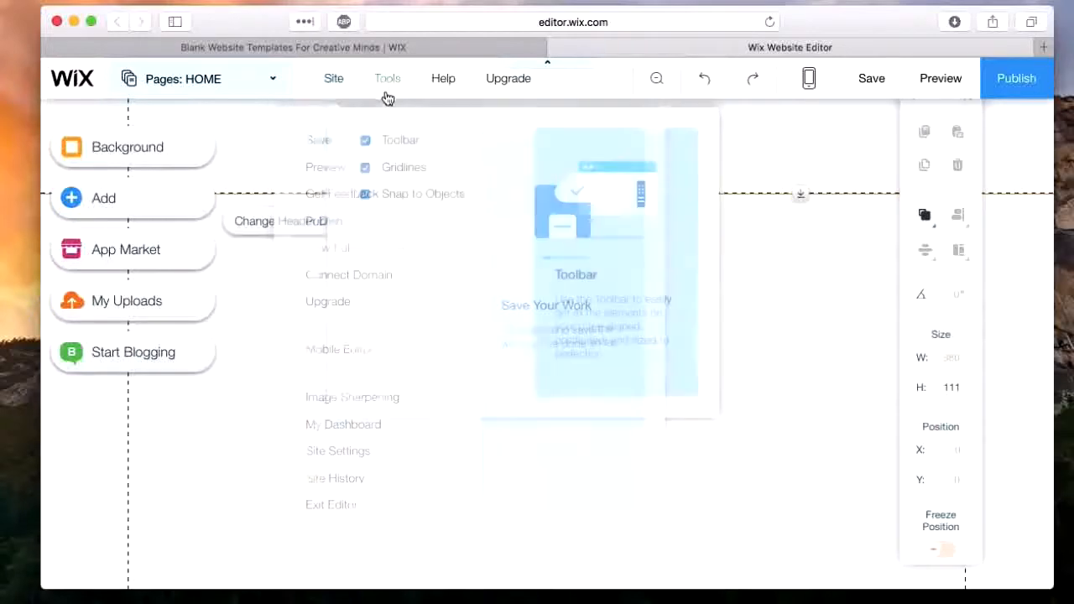
mouse_move(434, 93)
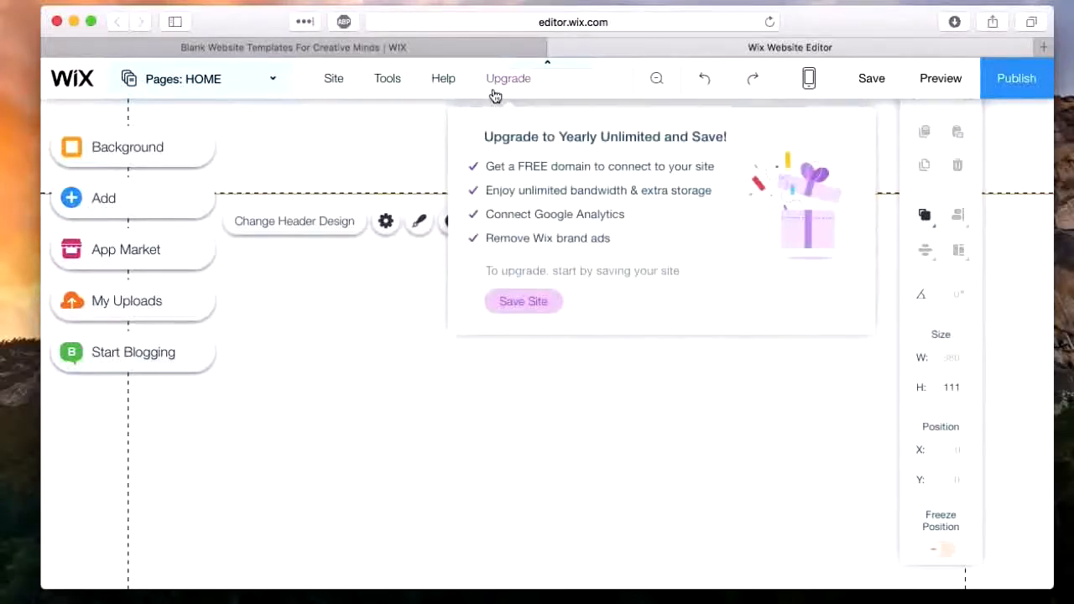
click(657, 84)
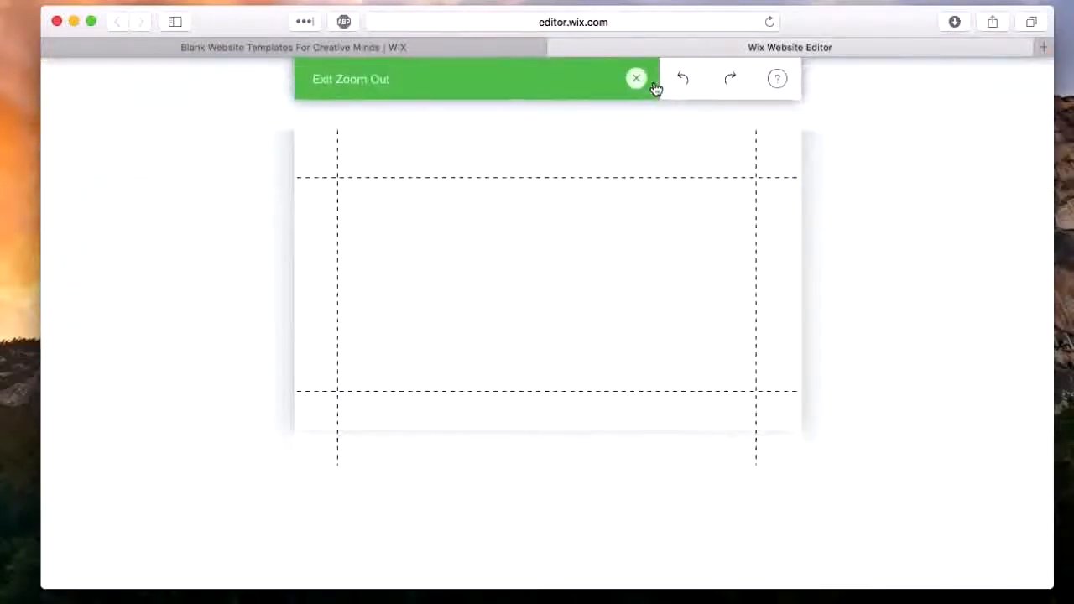
click(636, 80)
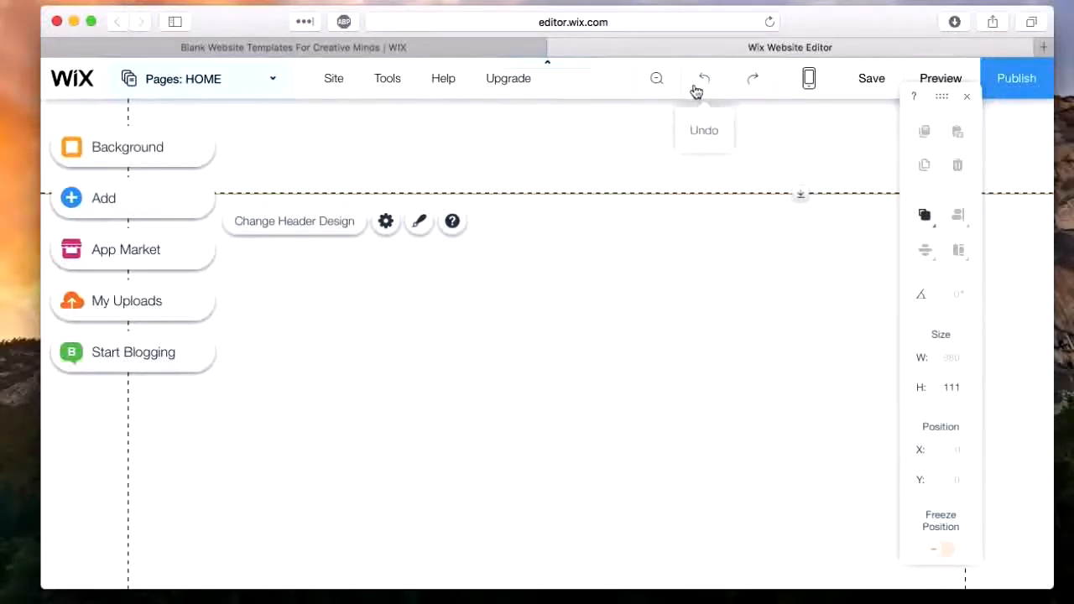
- View the site in the mobile editor and return to the desktop view
click(809, 83)
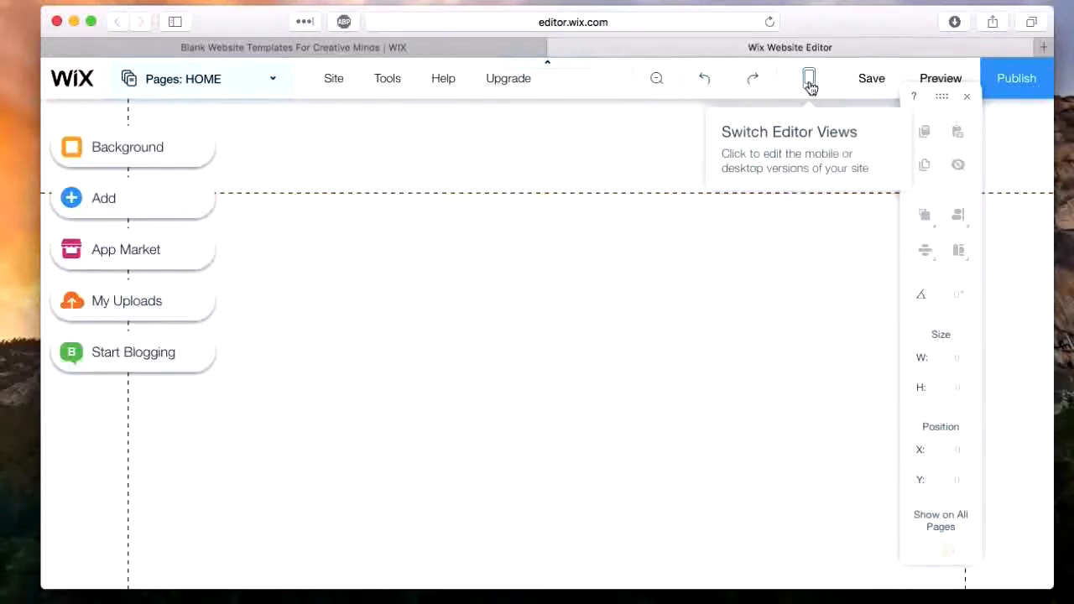
click(809, 83)
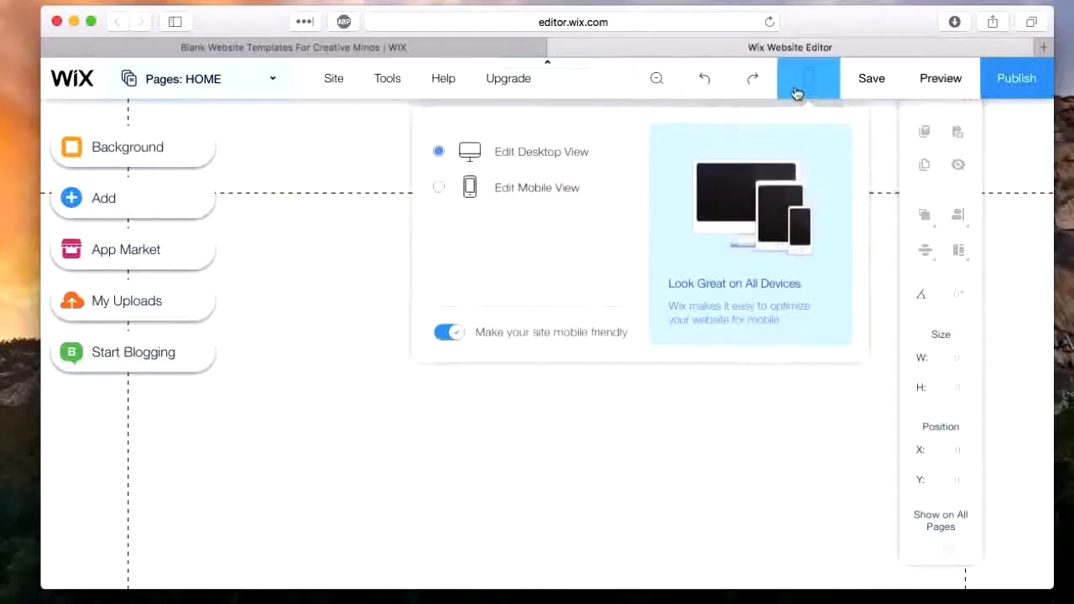
click(567, 183)
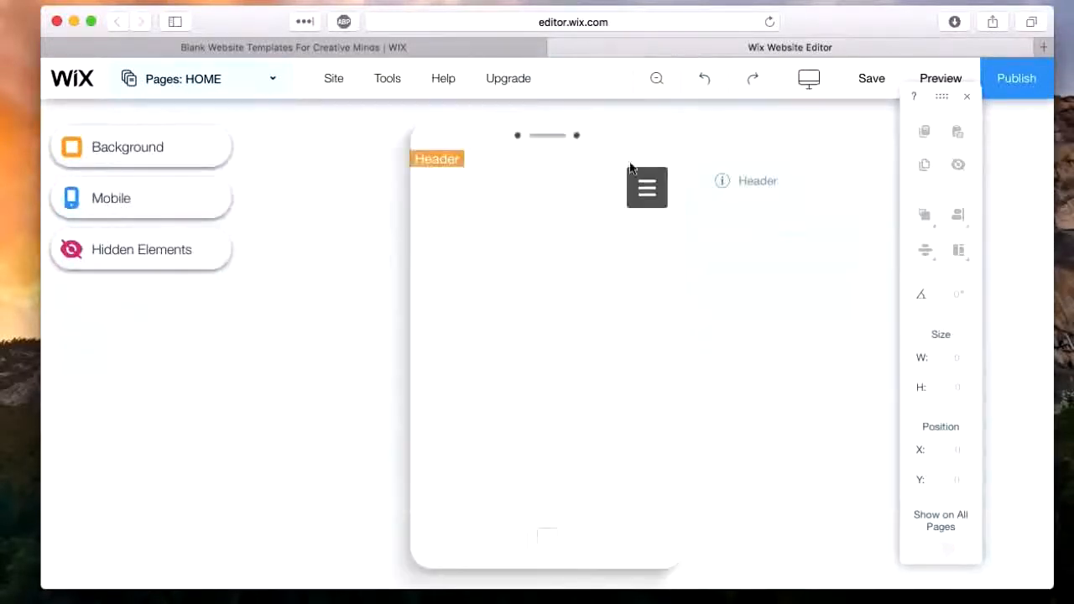
click(804, 94)
click(572, 151)
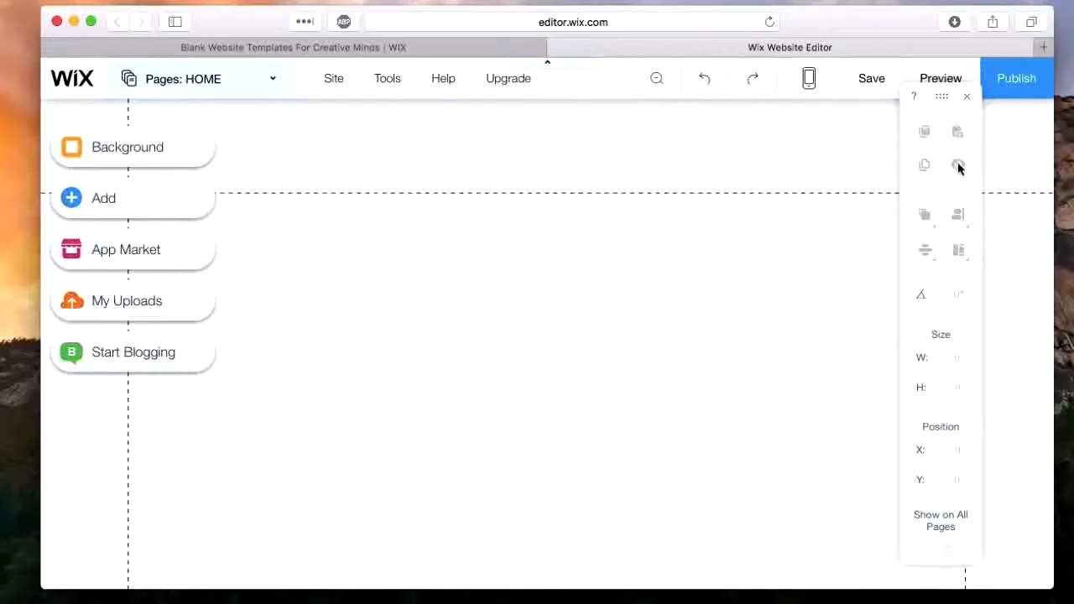
- Move the element toolbar lower and look over the page background, add, App Market, uploads and blog options
drag(943, 97, 971, 159)
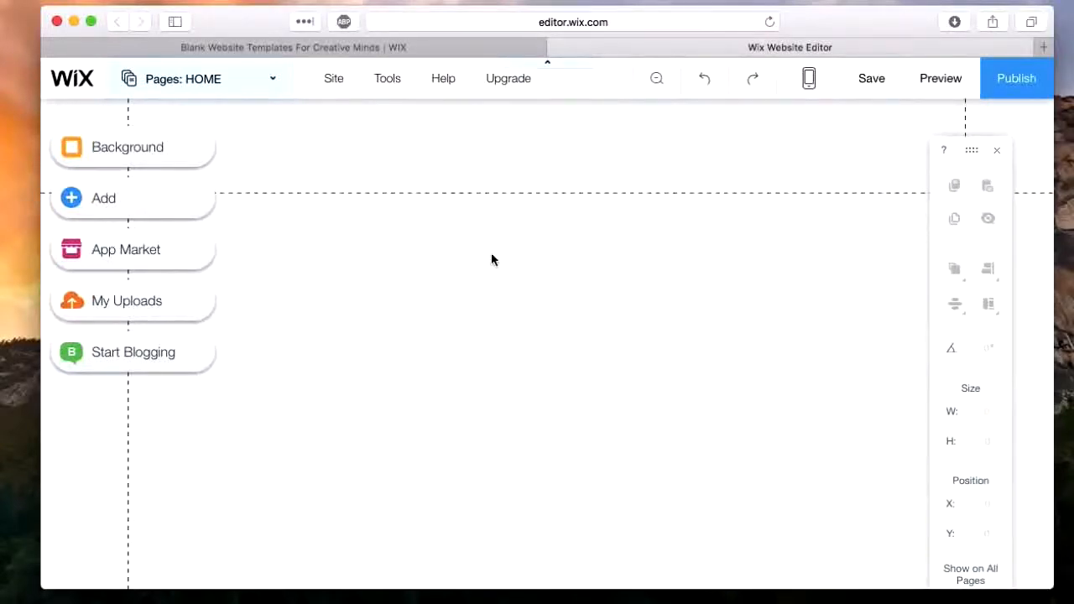
click(95, 153)
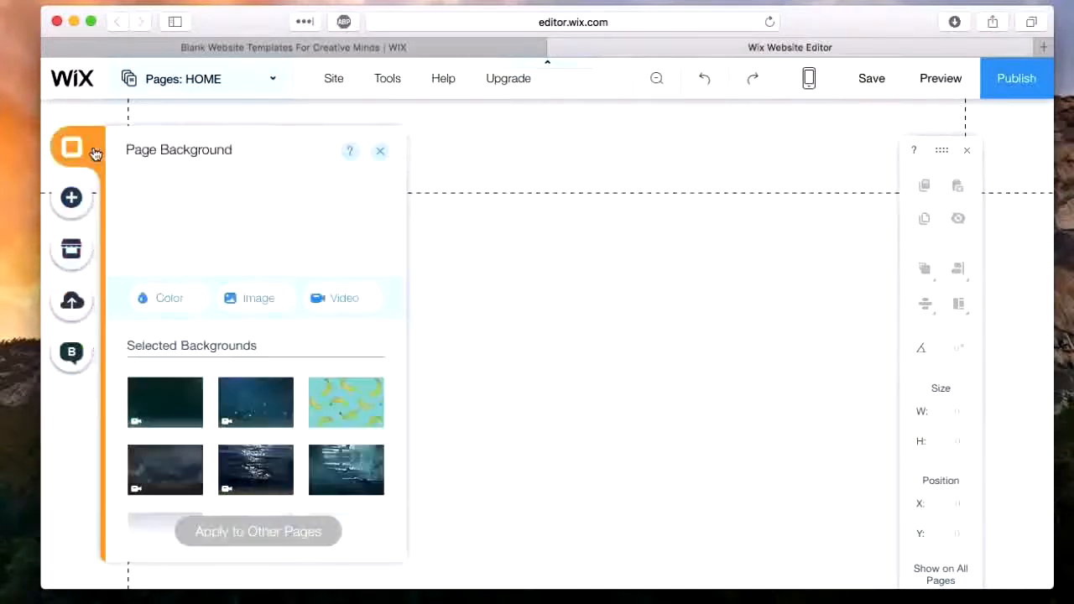
click(69, 199)
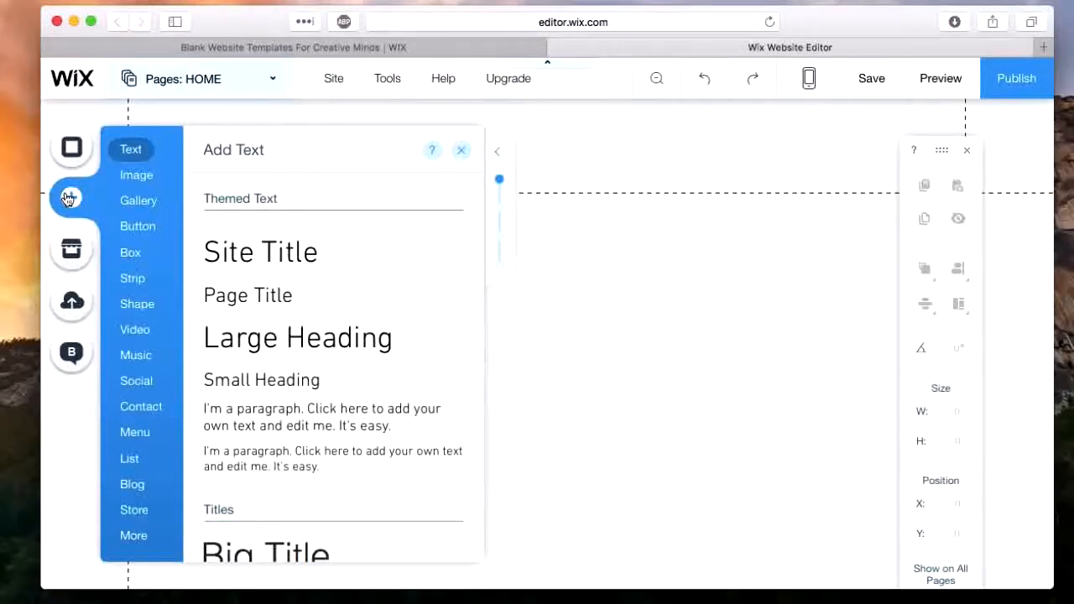
click(72, 246)
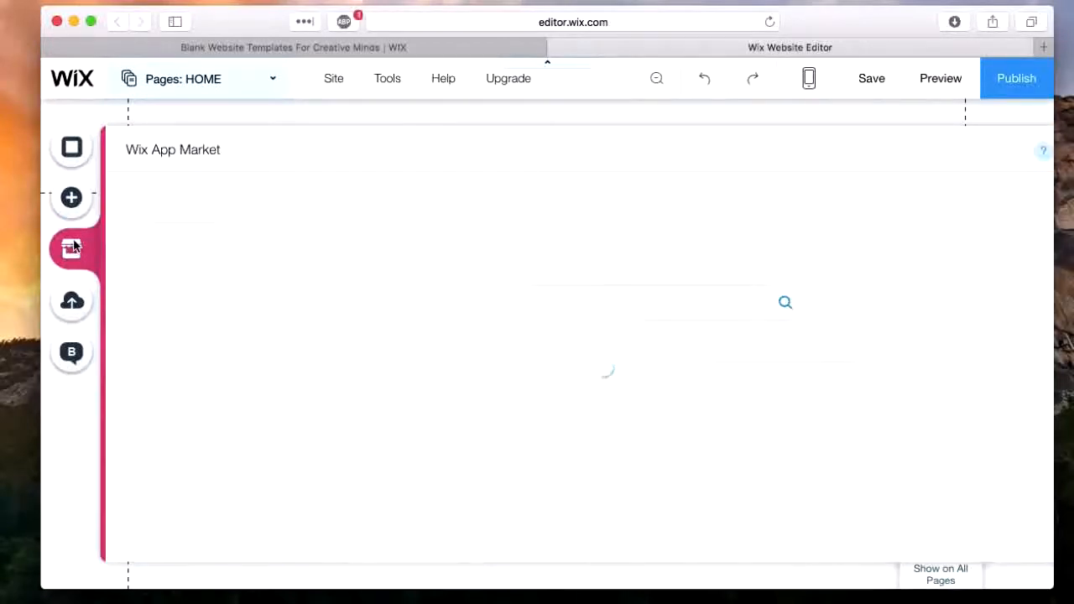
scroll(420, 352, down, 3)
scroll(427, 359, down, 3)
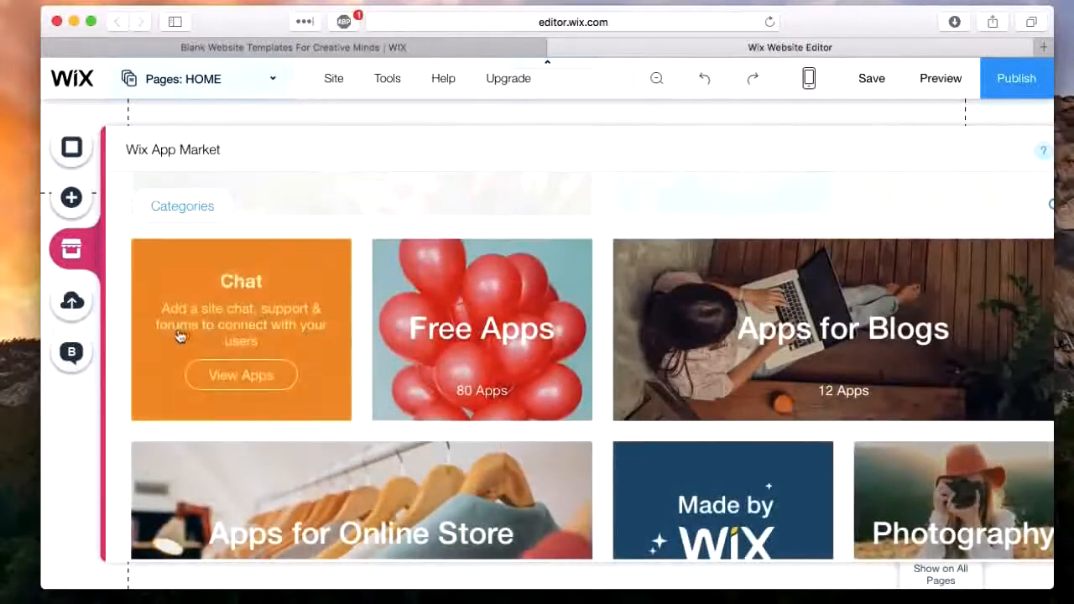
click(65, 307)
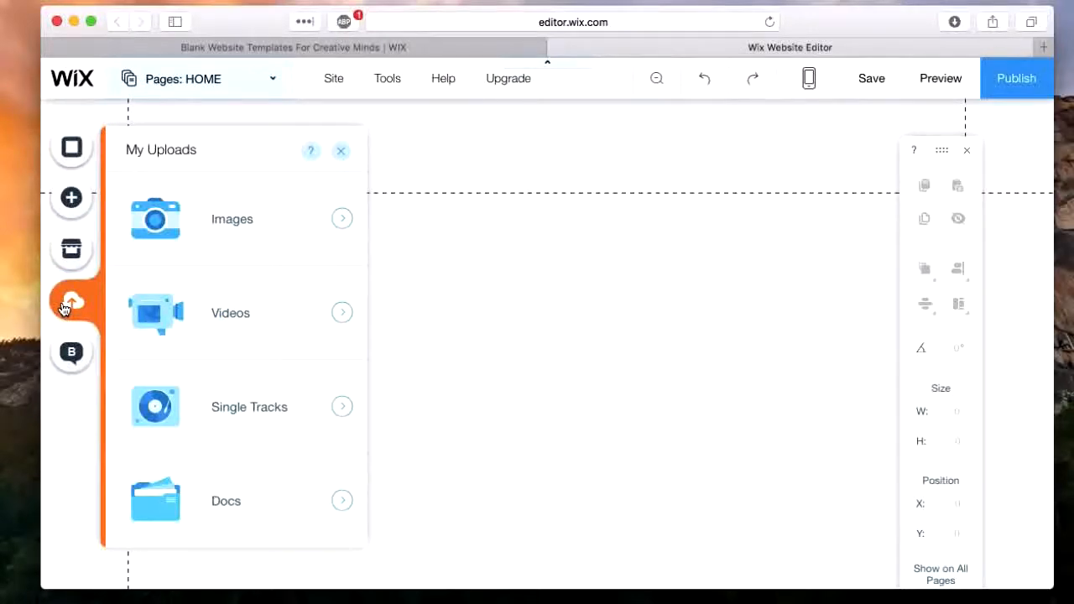
click(72, 351)
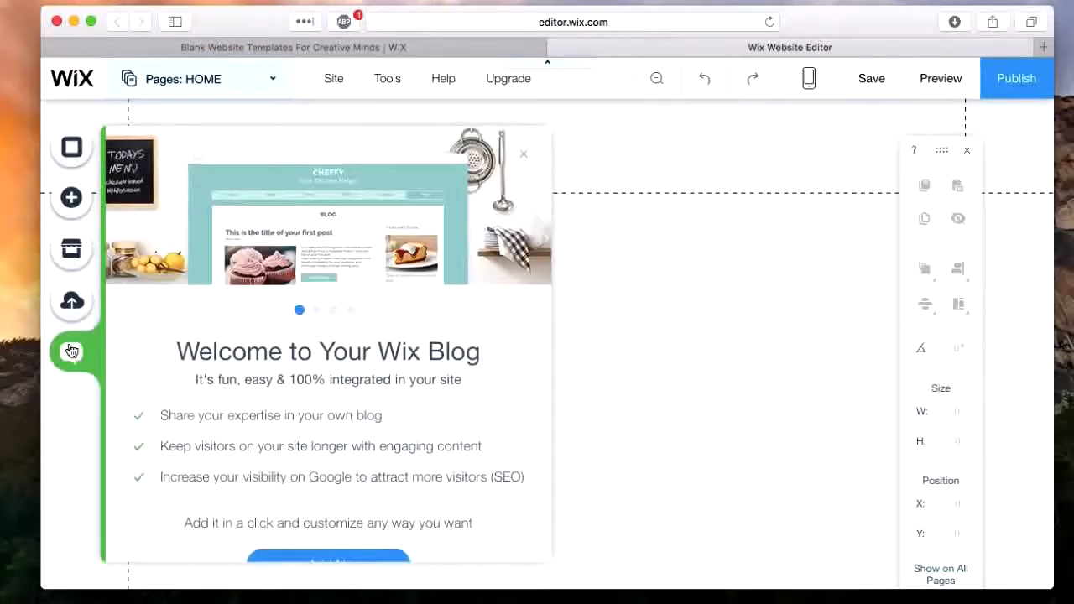
- Browse the text styles that can be added and place a themed Site Title on the HOME page
click(75, 210)
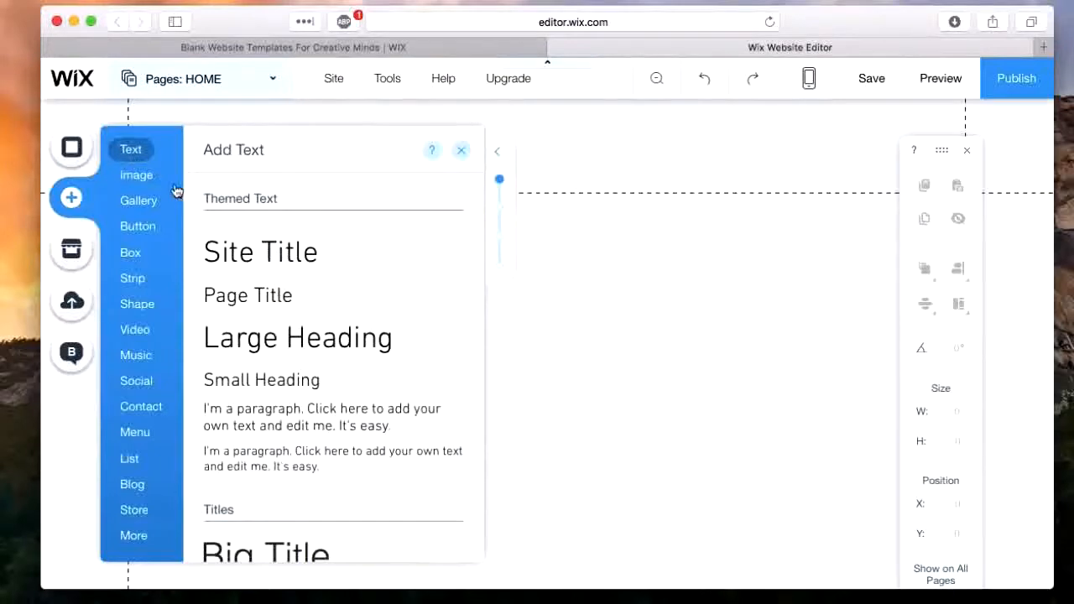
scroll(264, 285, down, 8)
scroll(263, 288, down, 3)
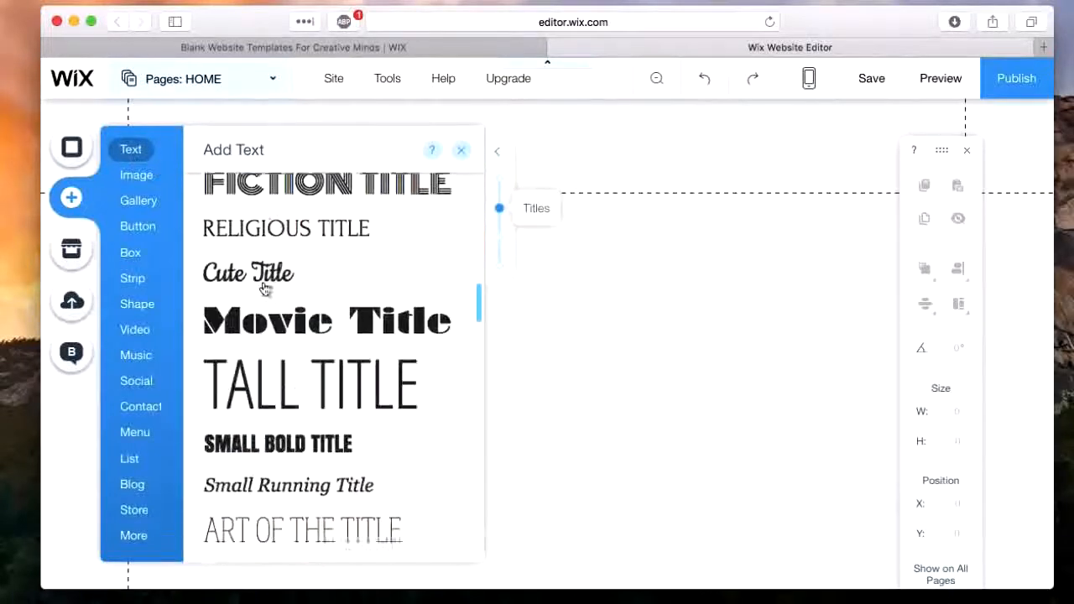
scroll(263, 288, up, 10)
scroll(263, 288, down, 1)
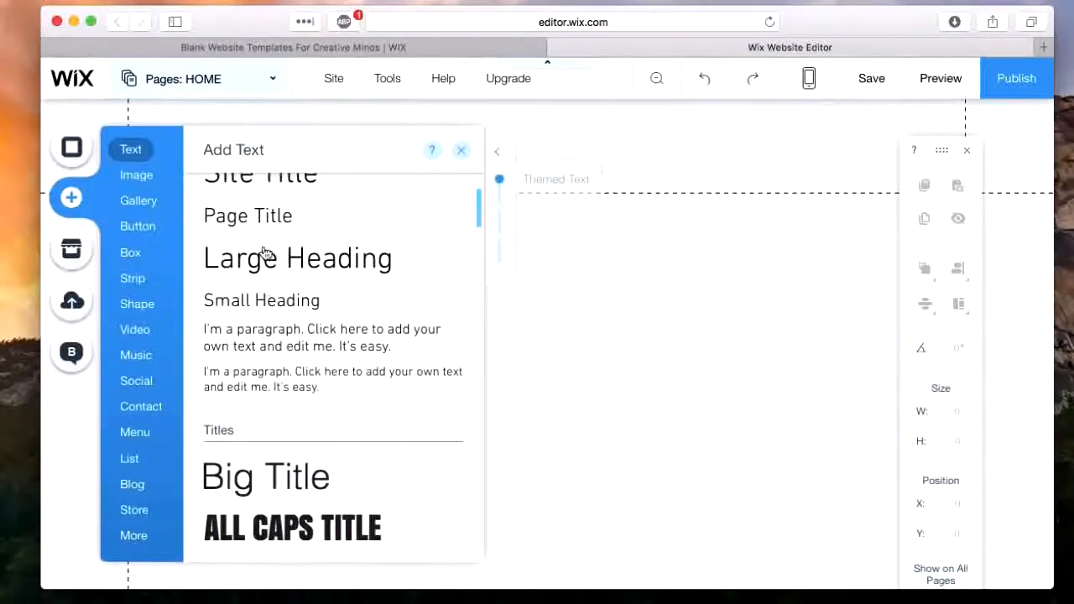
scroll(261, 252, up, 1)
click(264, 250)
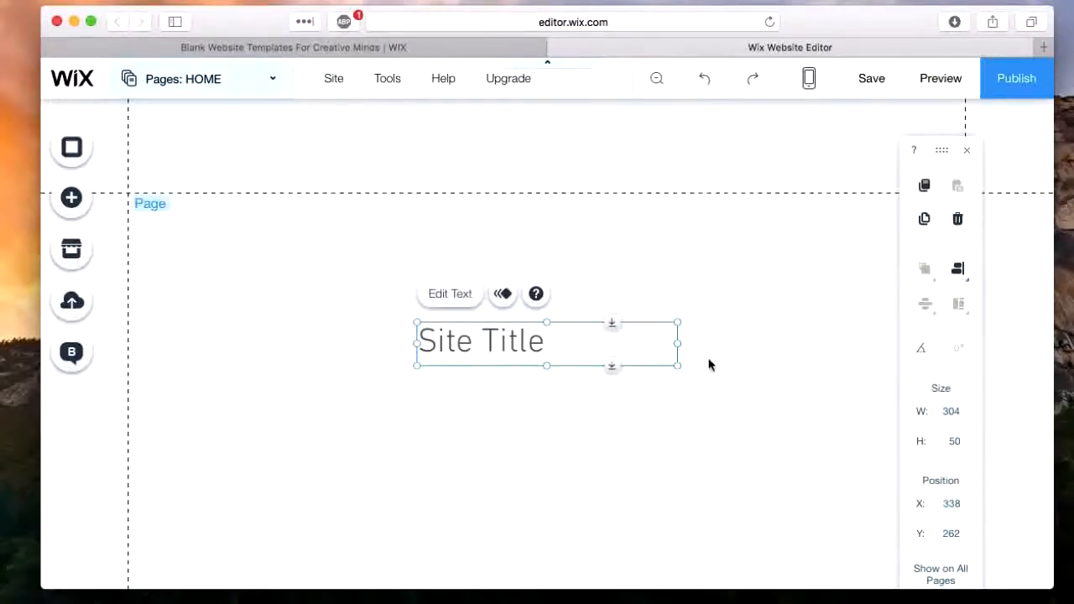
- Resize the Site Title text box to about 321 by 75 and replace its text with "Foodie"
drag(677, 344, 692, 315)
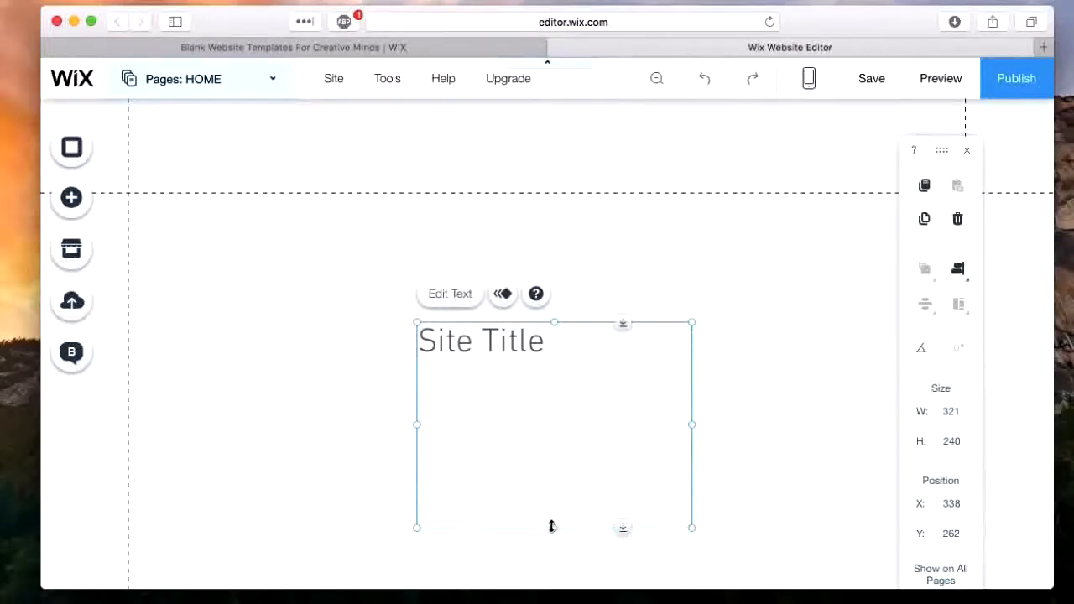
drag(552, 527, 521, 346)
double_click(520, 346)
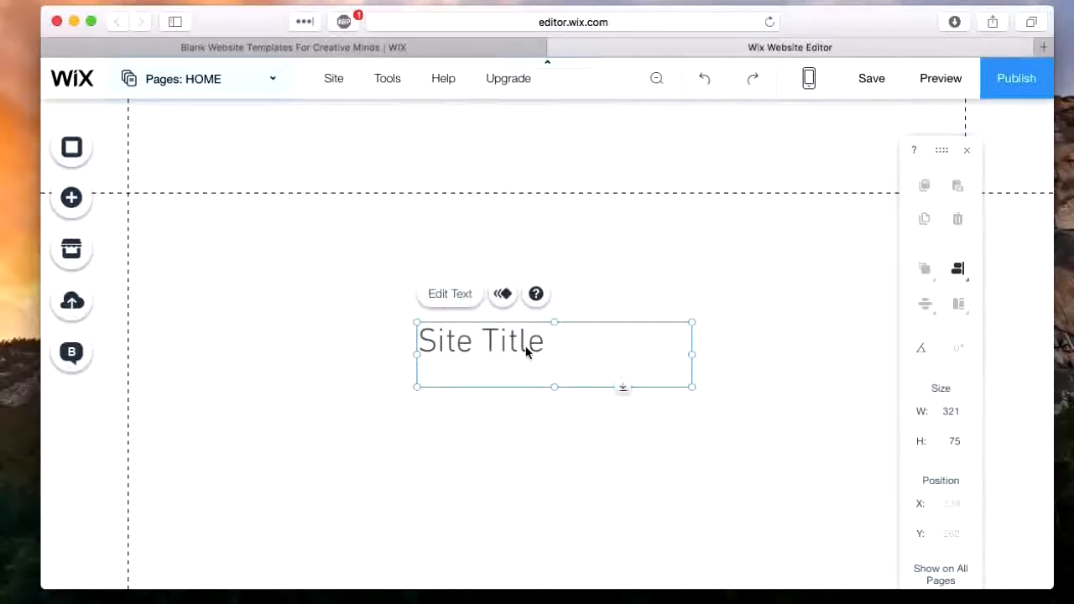
double_click(503, 329)
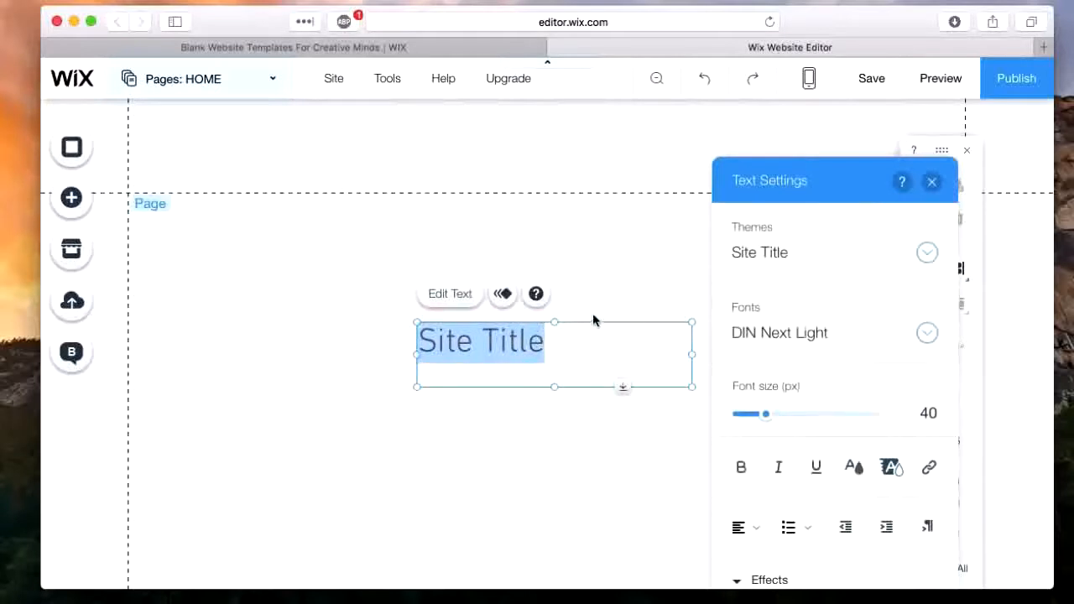
text(Foodie)
key(super+a)
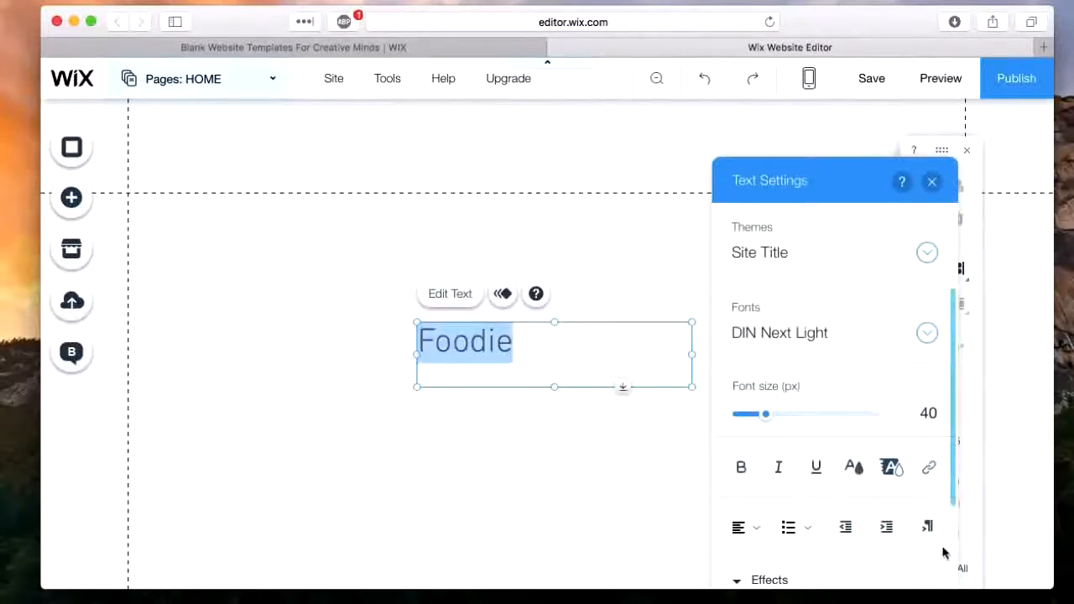
- Set the "Foodie" title's font size to 70 px, make it bold and finish editing the text
click(790, 413)
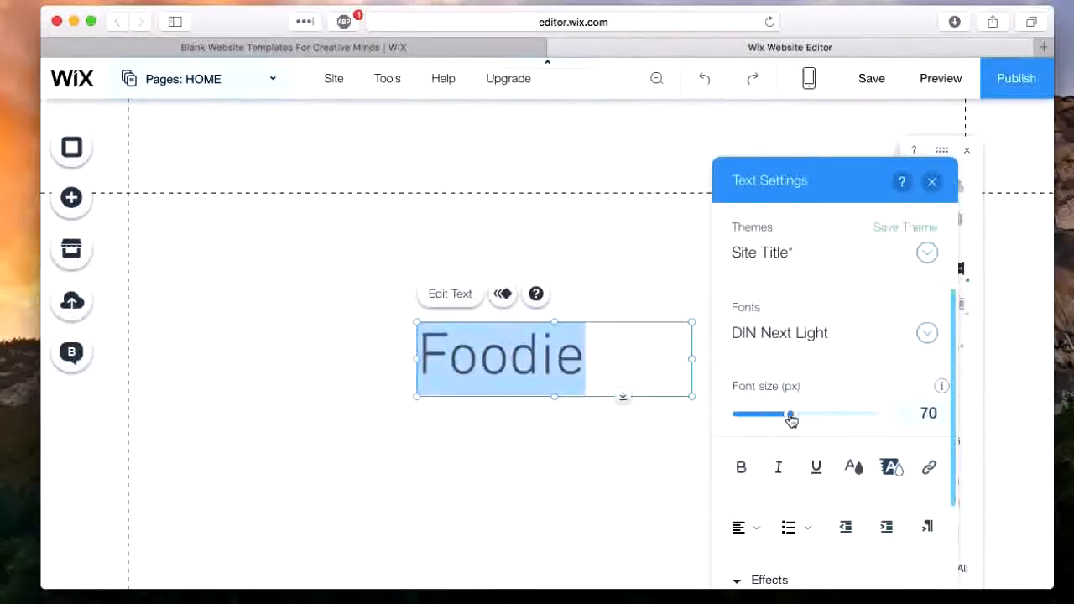
scroll(809, 457, down, 2)
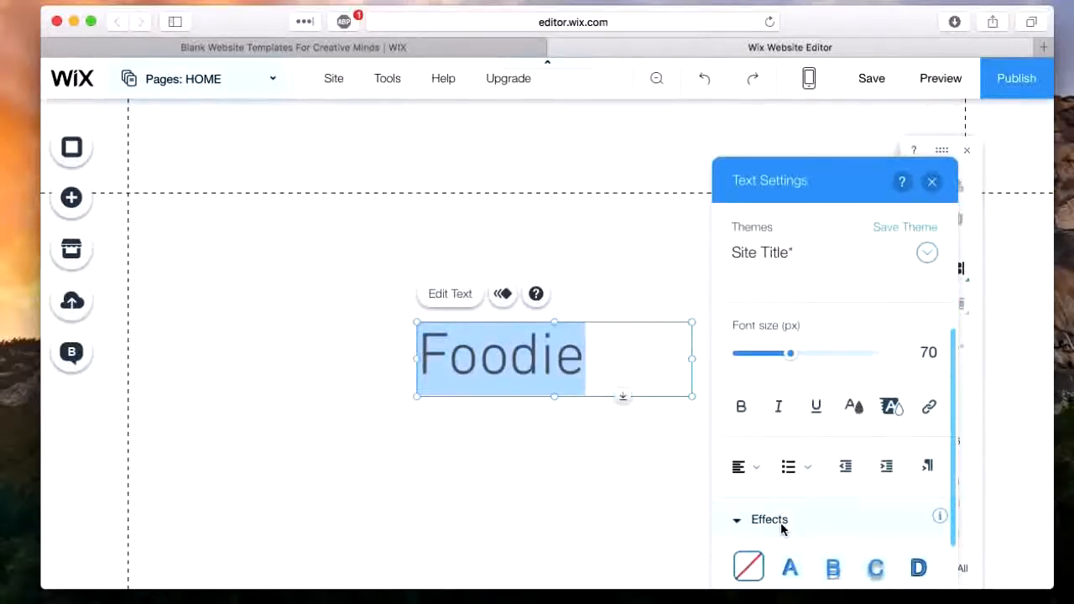
click(742, 407)
click(601, 464)
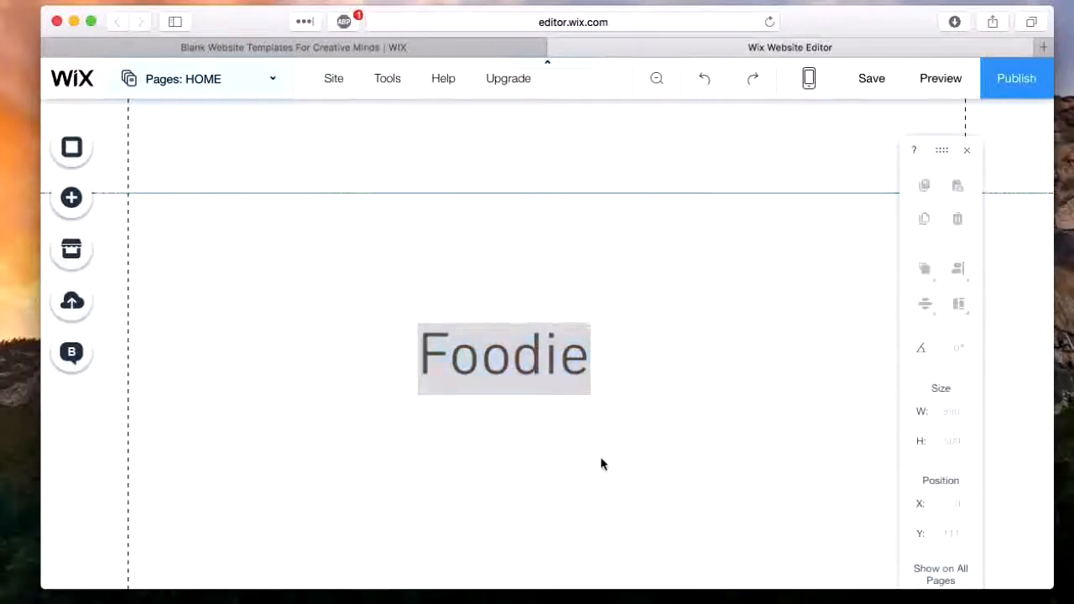
- Move the "Foodie" title up into the page header at about X 368, Y 25, and dismiss the header notice
drag(527, 364, 557, 164)
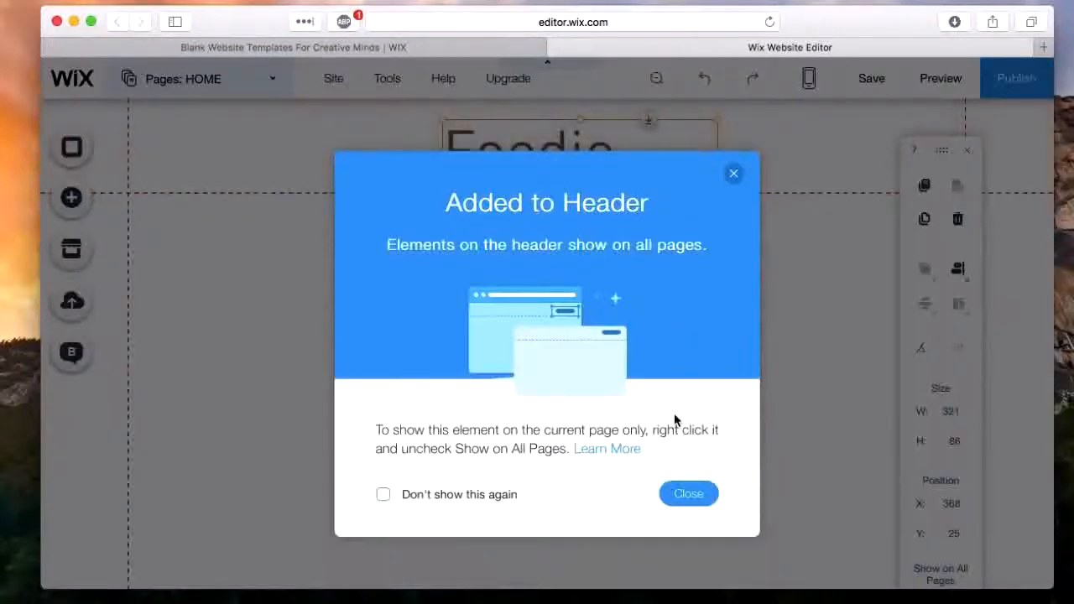
click(690, 490)
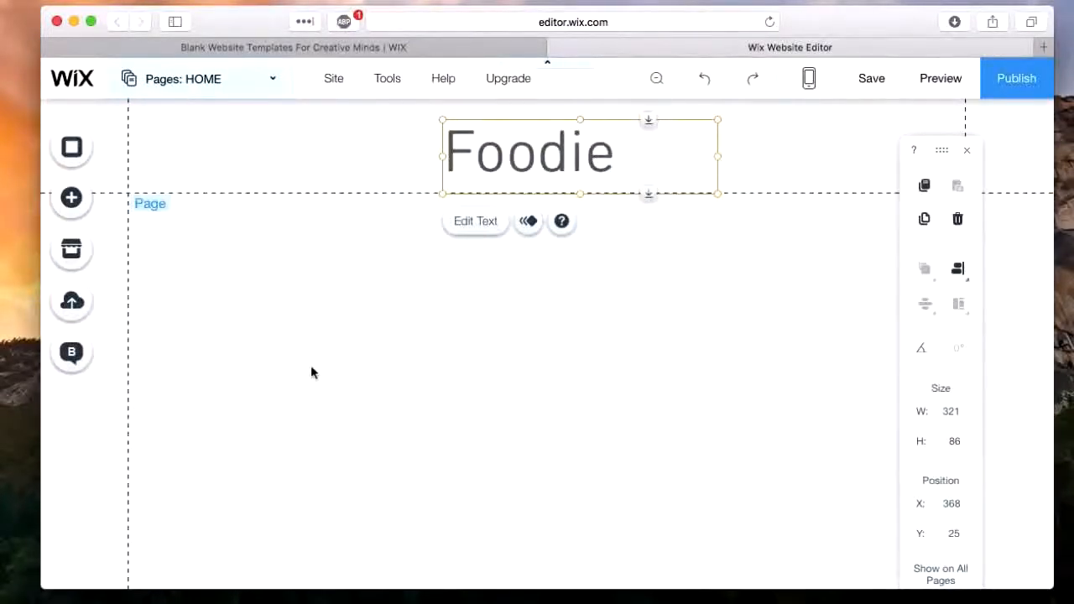
scroll(311, 372, down, 5)
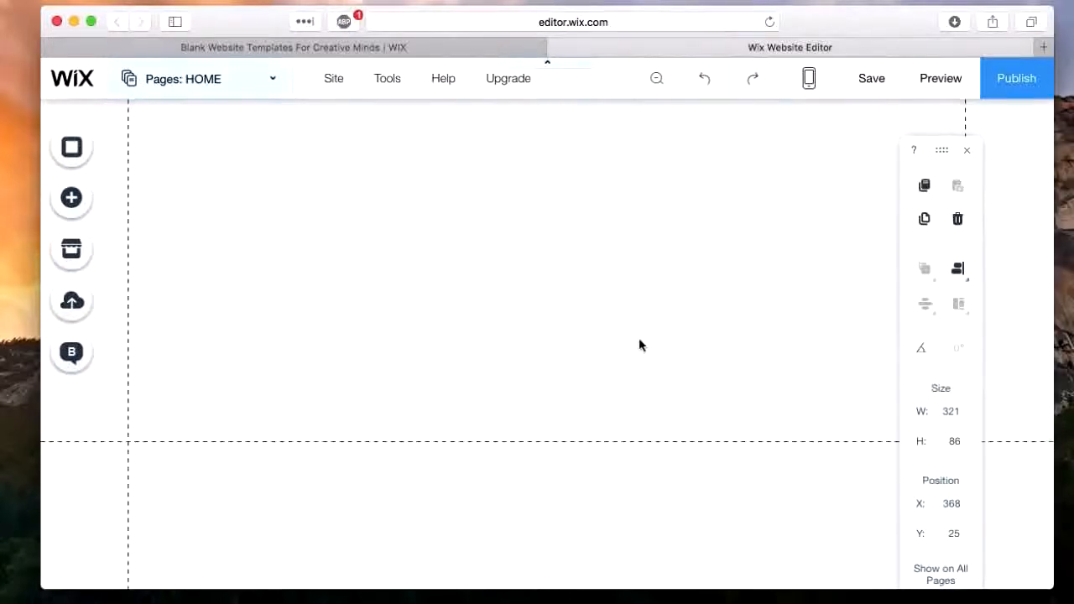
scroll(640, 336, up, 5)
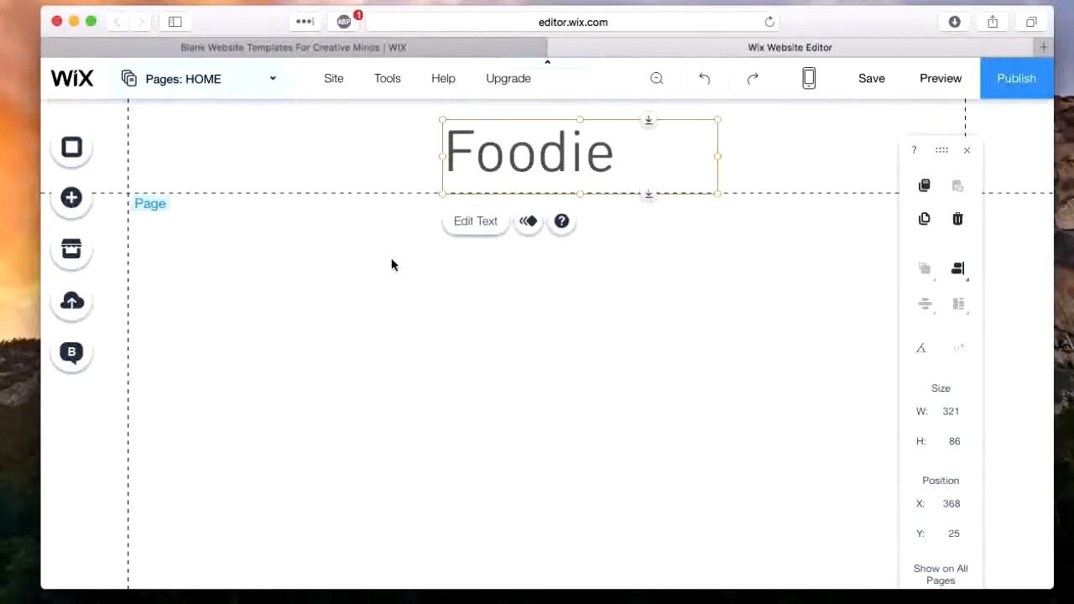
- Add a second Site Title text below the header and delete it again
click(81, 187)
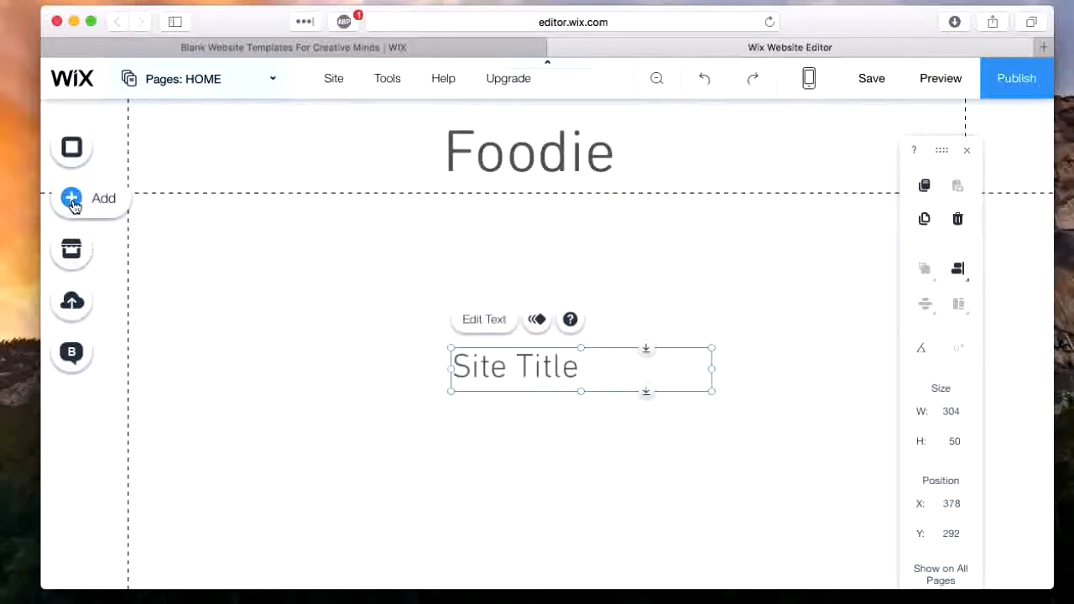
click(73, 201)
click(586, 417)
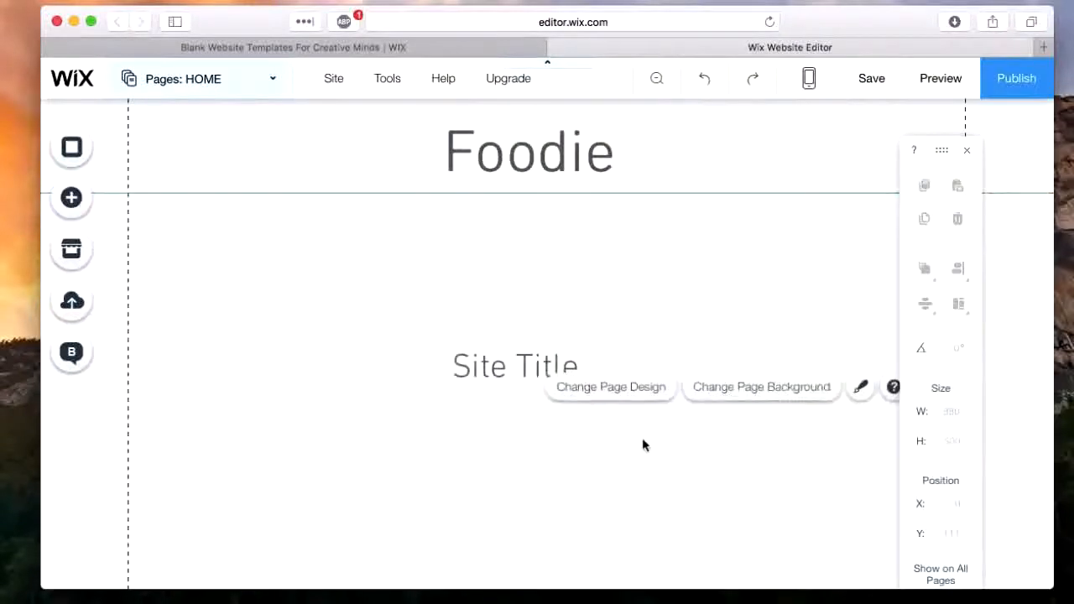
click(492, 368)
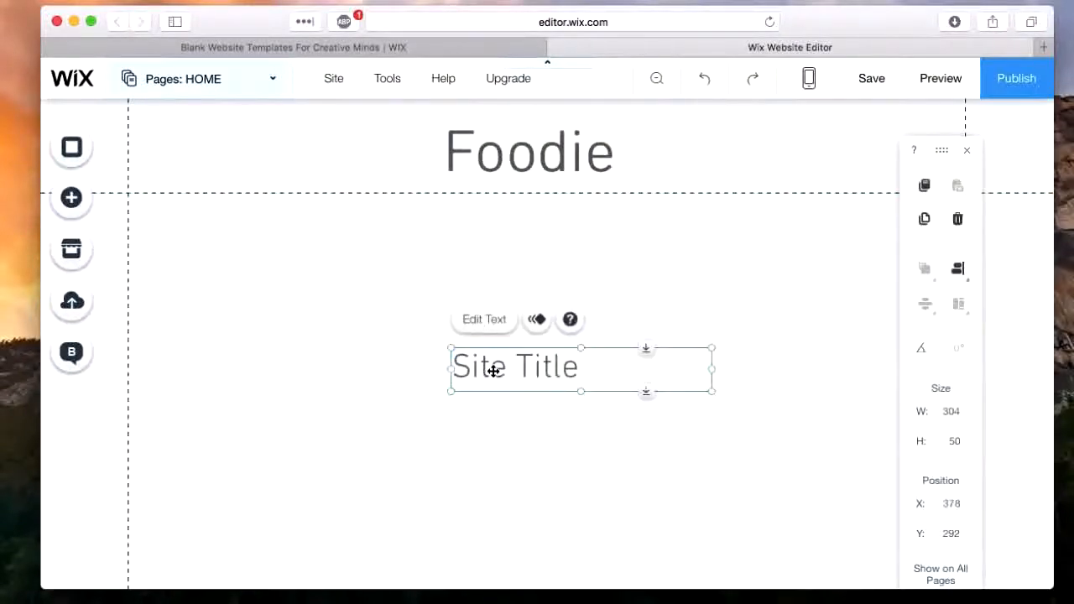
key(Delete)
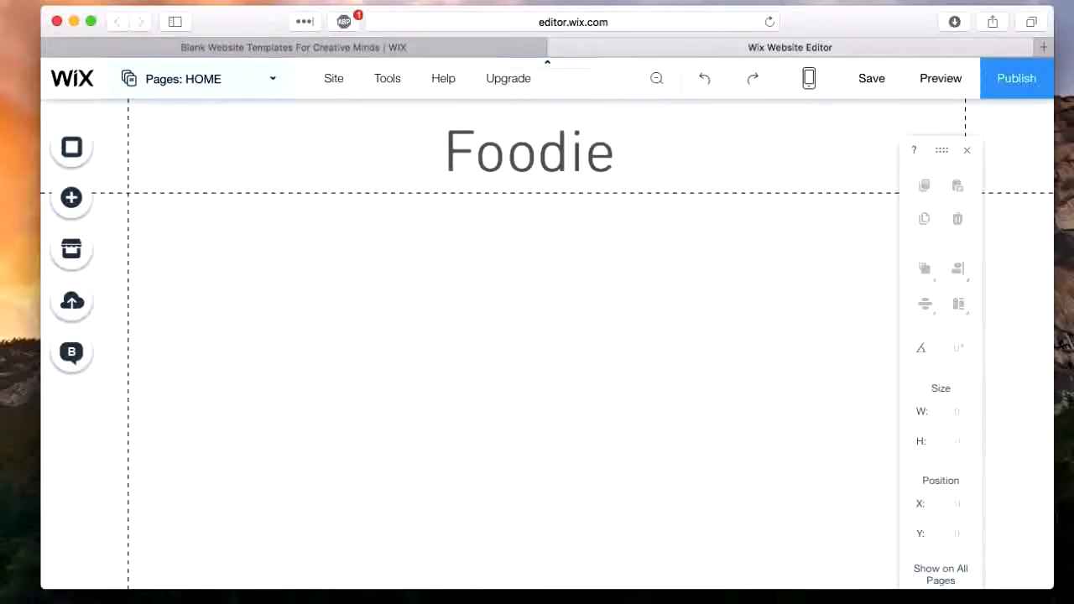
- Add a Classic (Black) strip to the page directly below the header
click(73, 210)
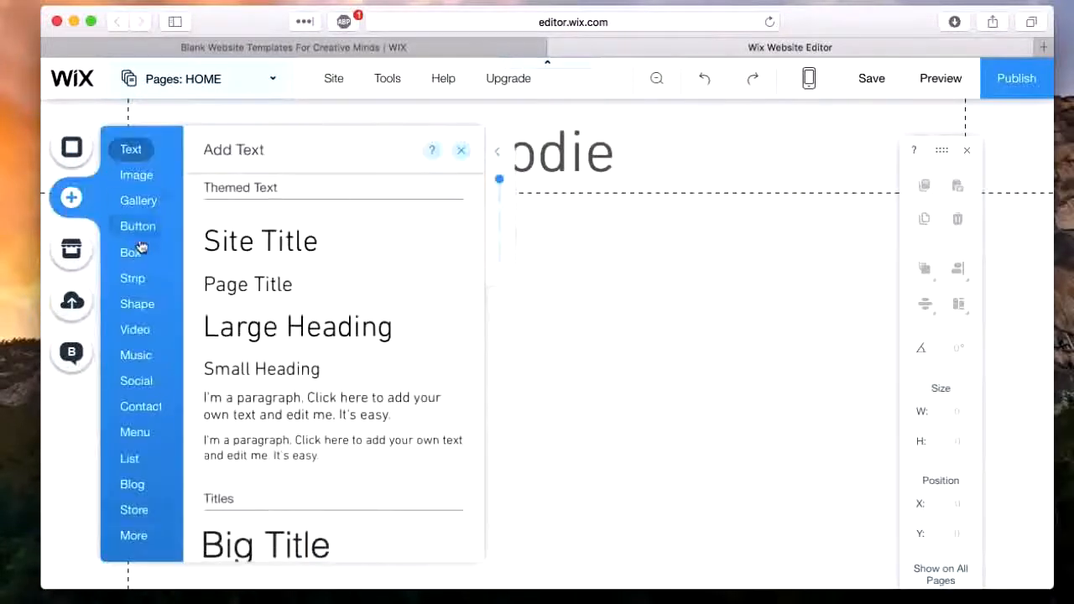
click(133, 285)
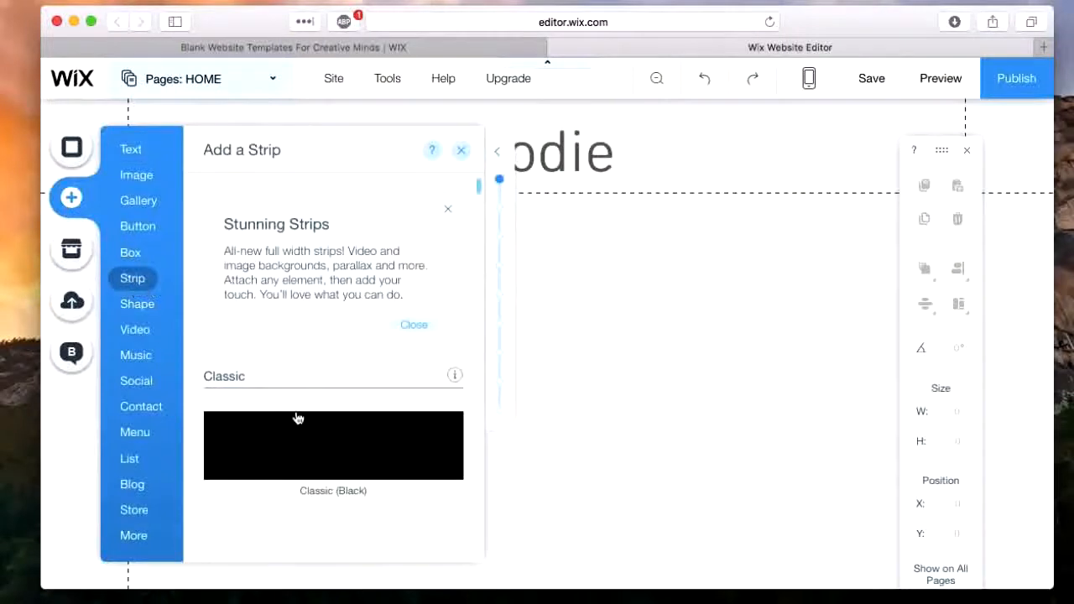
scroll(285, 435, down, 3)
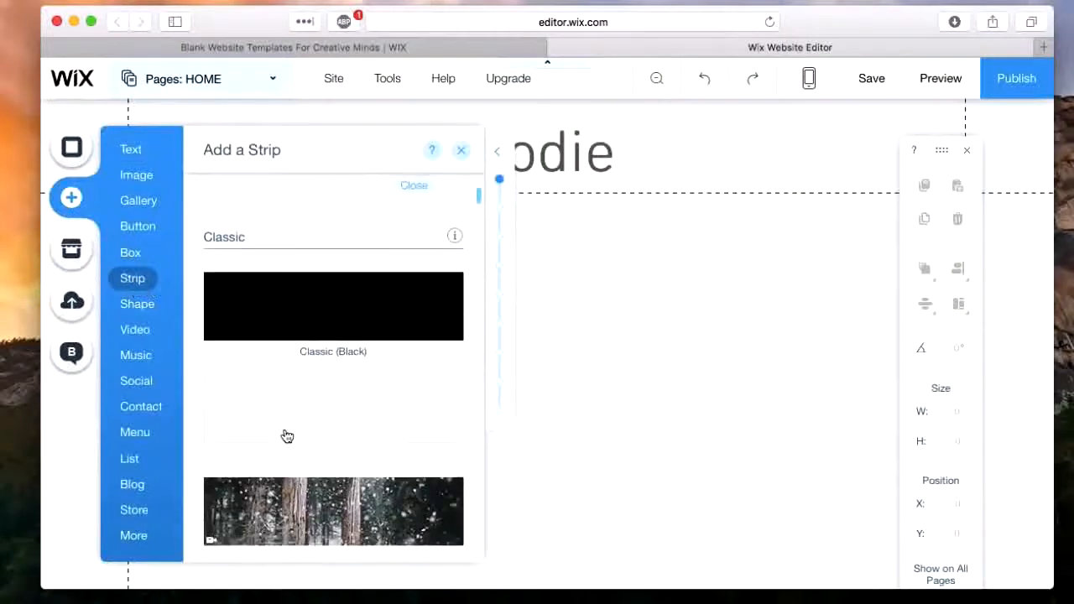
click(325, 335)
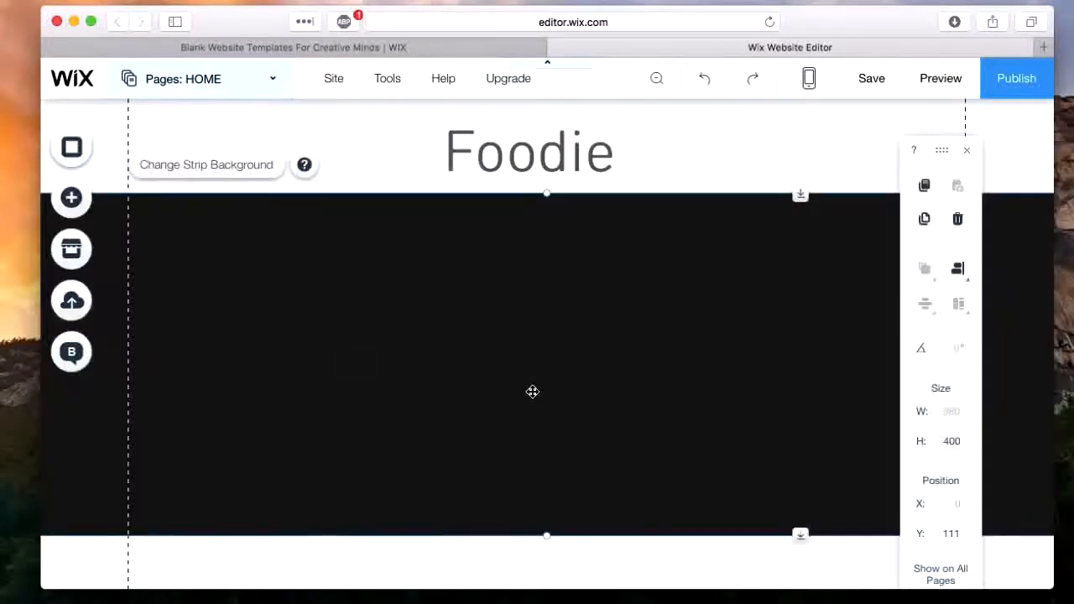
scroll(532, 392, down, 3)
scroll(532, 392, up, 3)
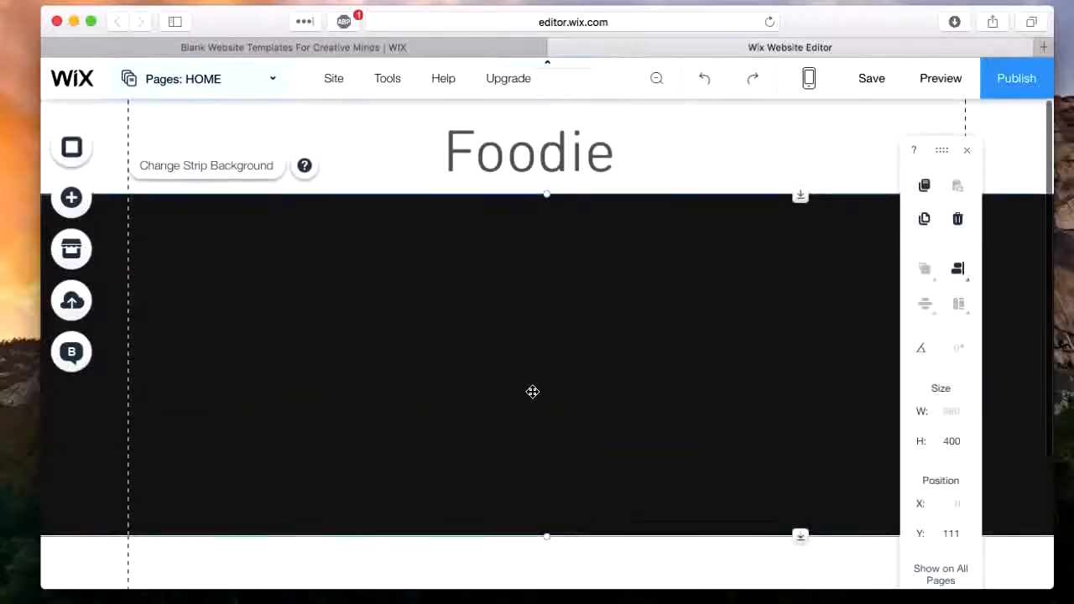
- Add a slide show from the Slider Galleries to the home page
click(74, 201)
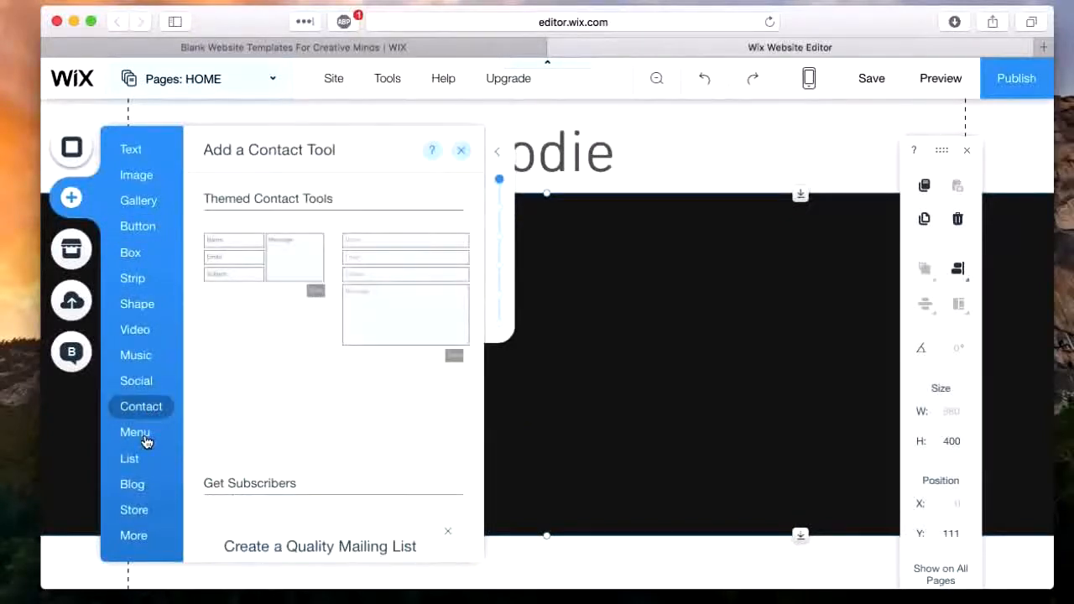
mouse_move(151, 437)
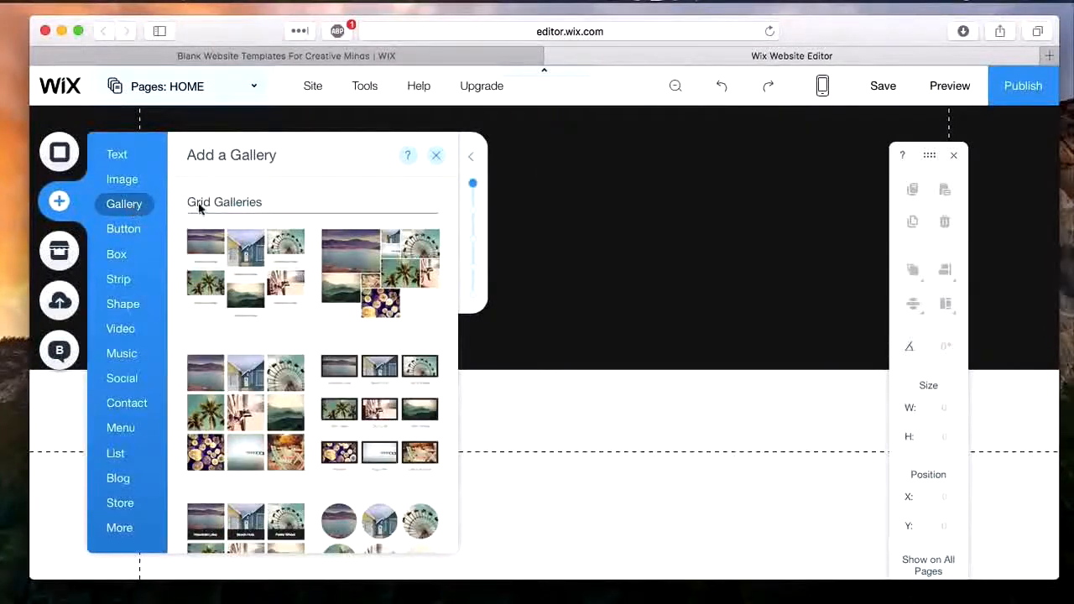
scroll(283, 267, down, 6)
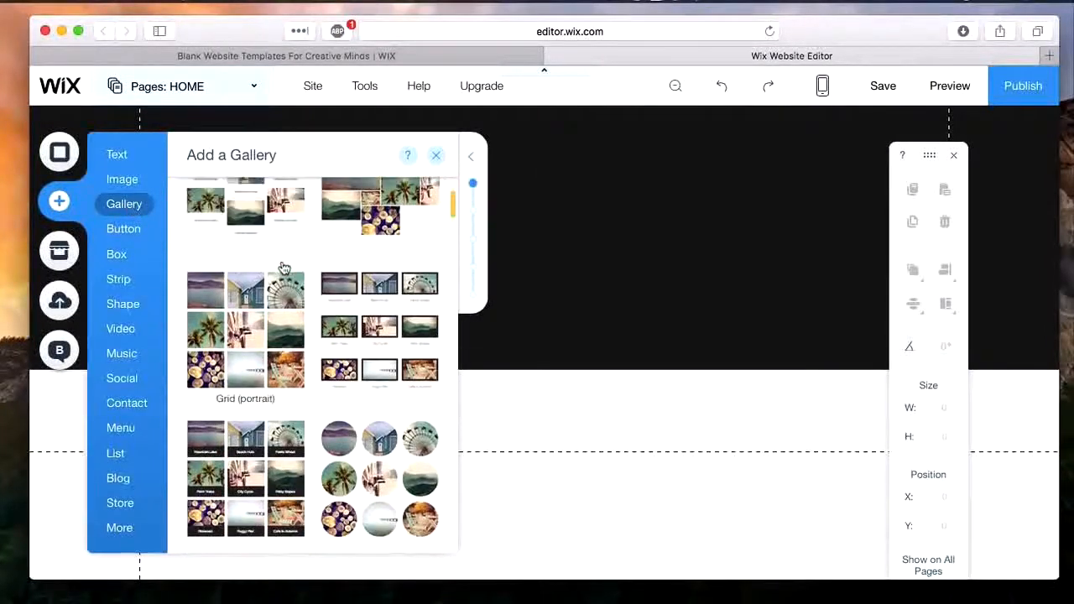
scroll(284, 266, down, 8)
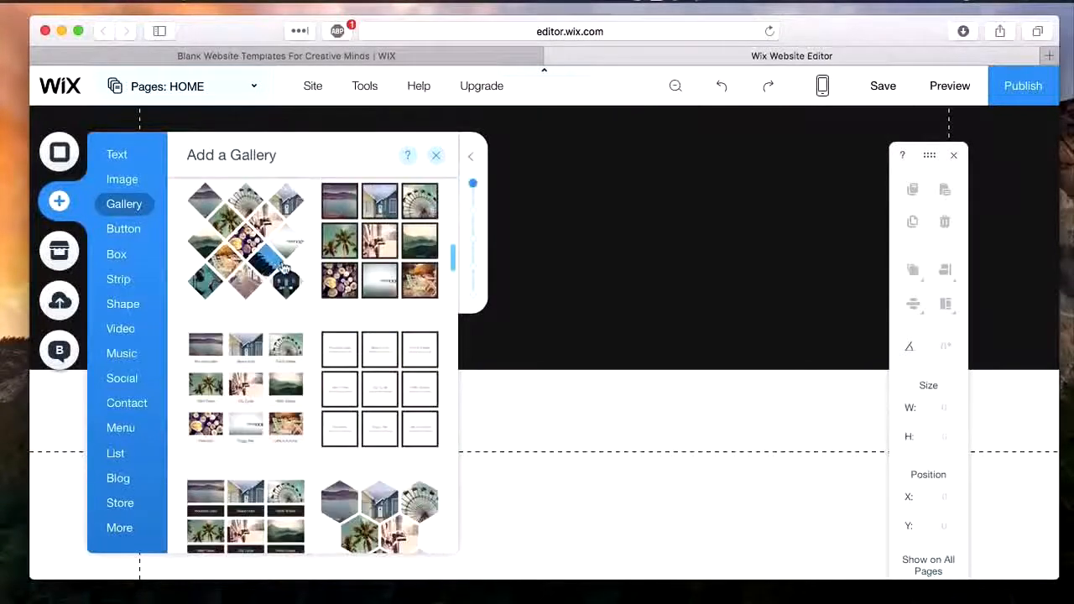
scroll(284, 267, down, 8)
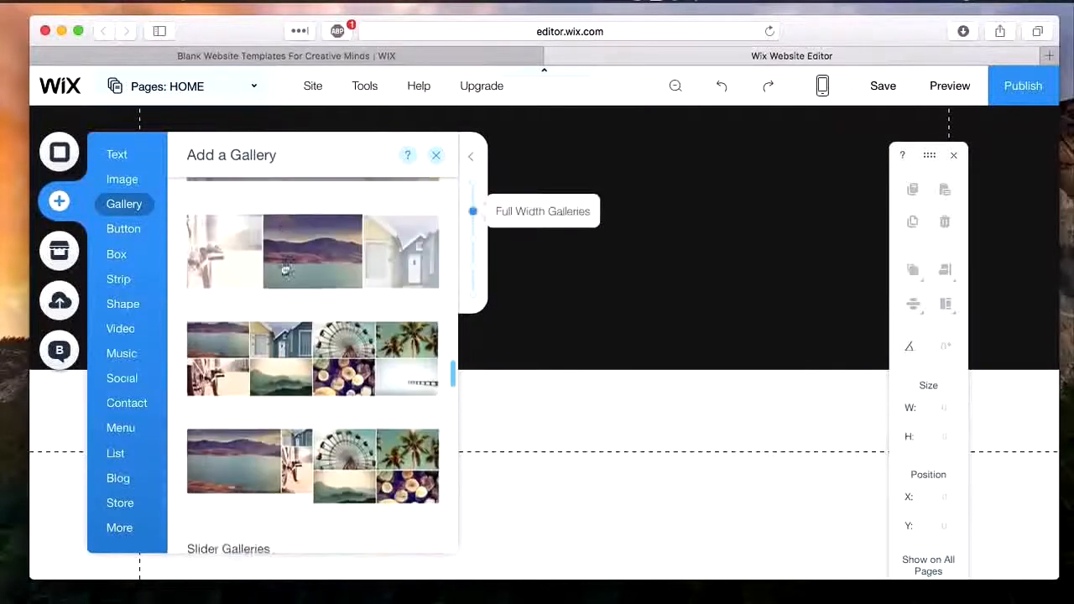
scroll(284, 266, down, 2)
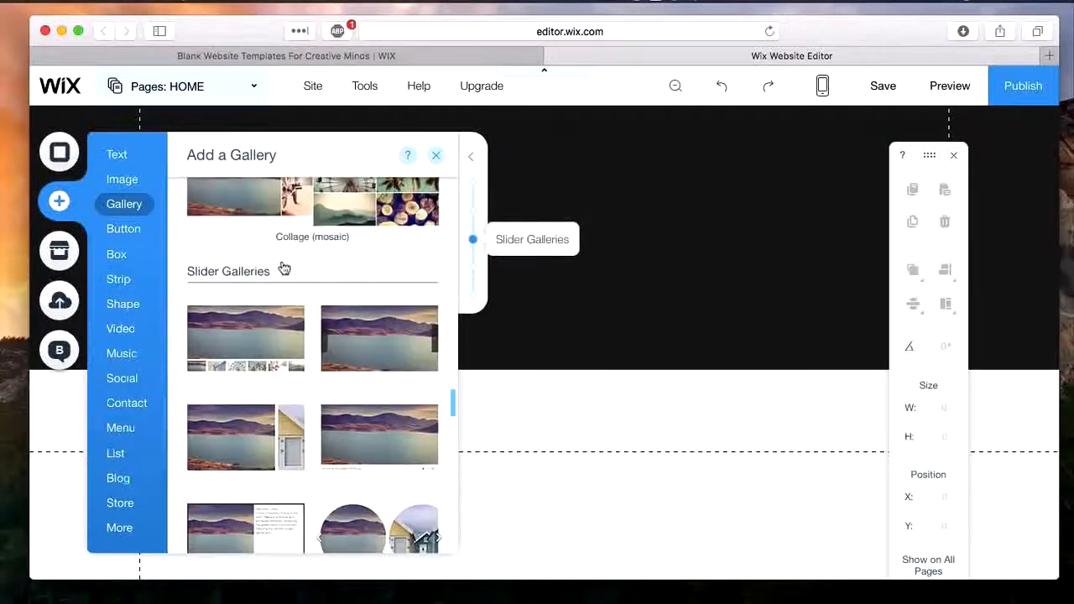
click(398, 350)
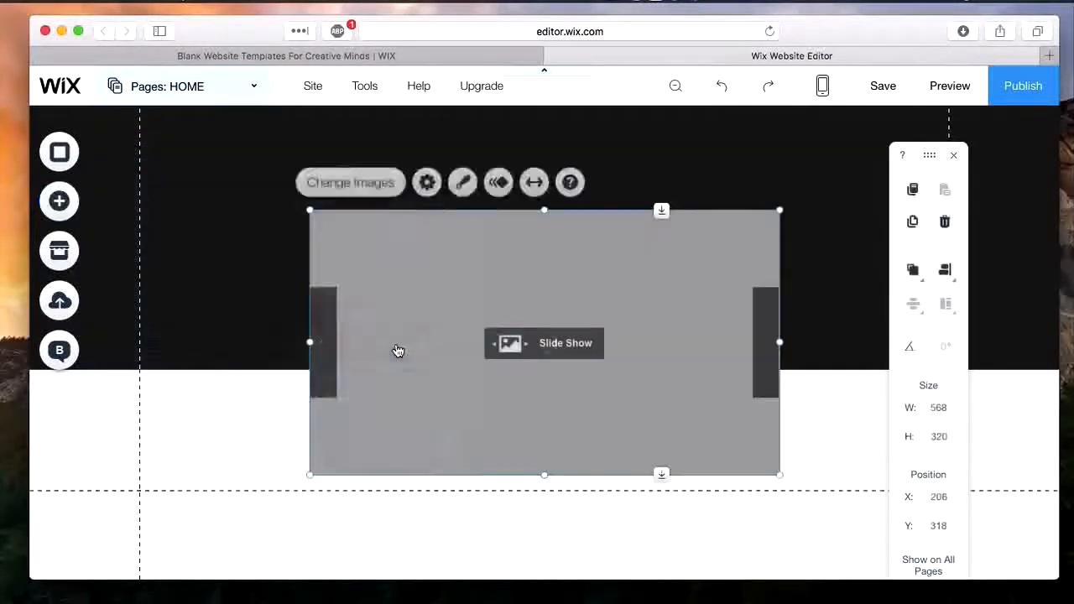
- Place the slide show on the black strip and stretch it to about 971 by 381 px at X 0, Y 121
scroll(663, 290, up, 4)
drag(599, 415, 584, 277)
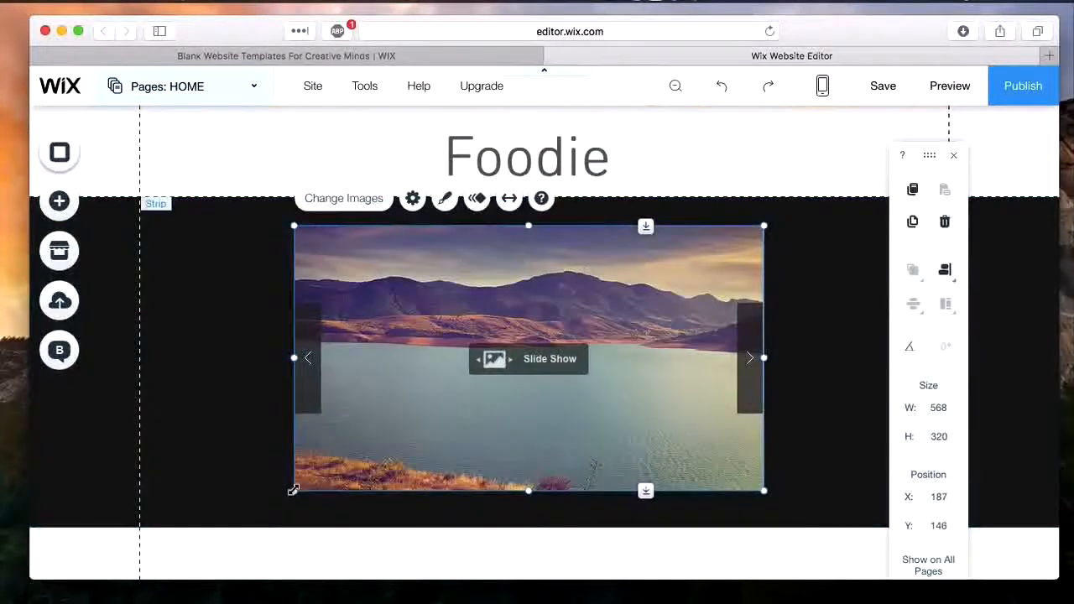
drag(294, 490, 168, 475)
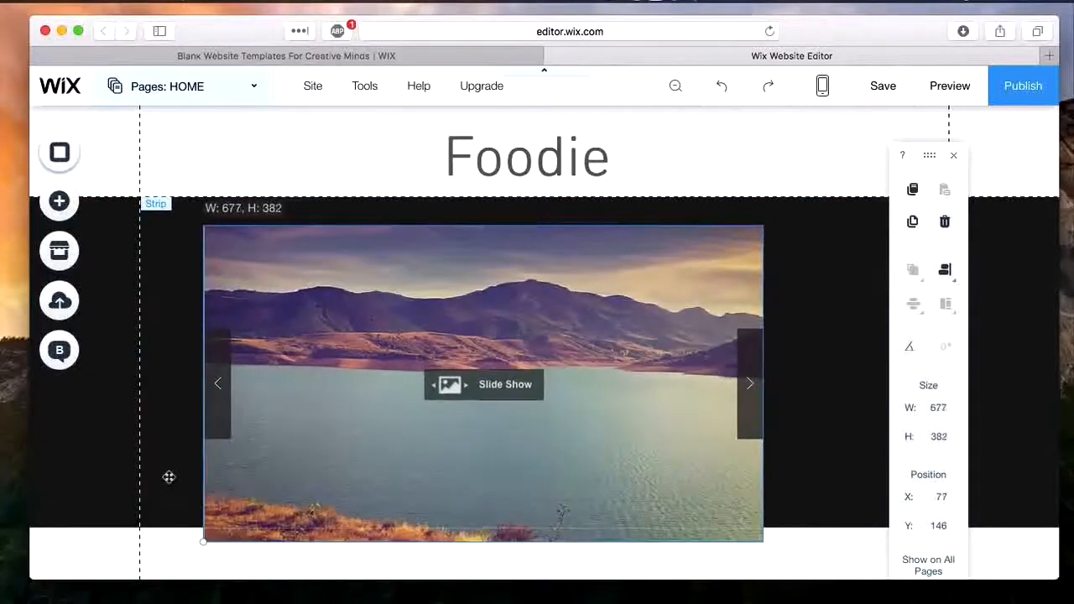
drag(347, 412, 423, 432)
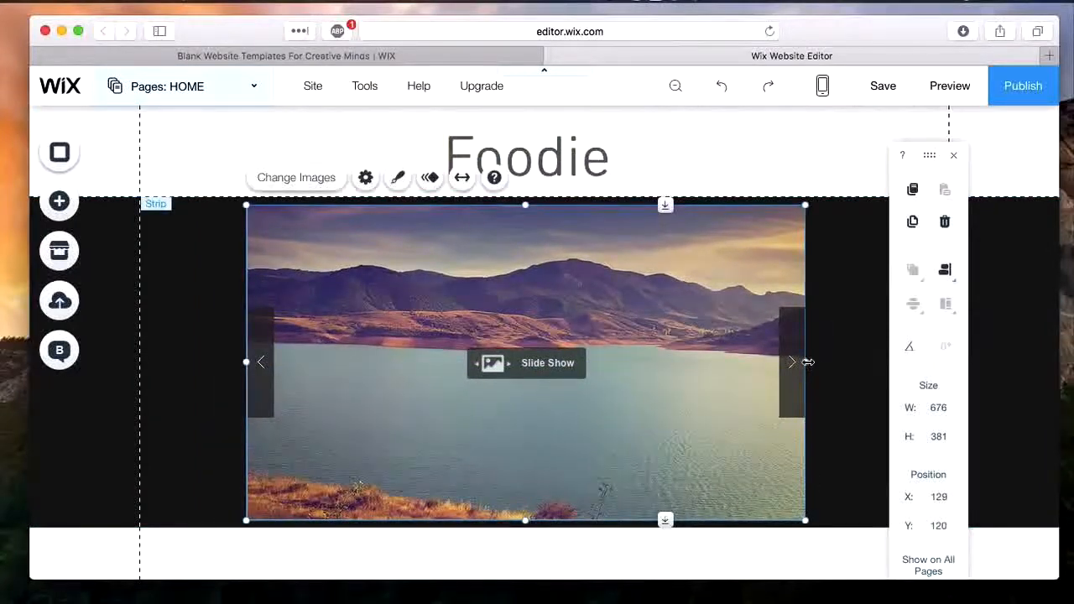
drag(808, 361, 995, 362)
drag(246, 362, 167, 362)
drag(397, 359, 377, 363)
- Turn on the editor's Toolbar and deselect the slide show
mouse_move(353, 89)
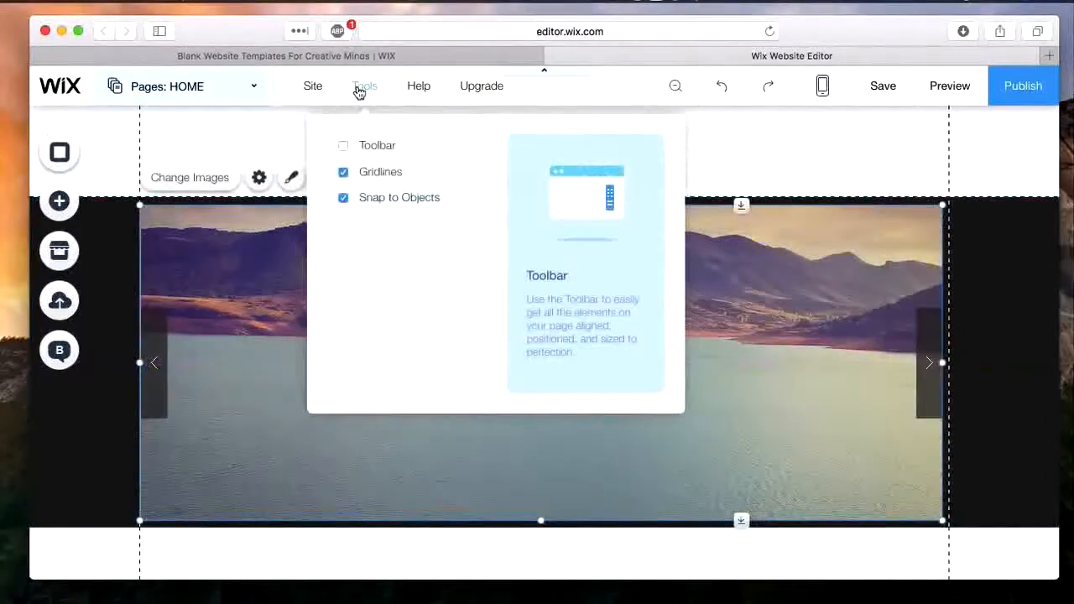
click(349, 148)
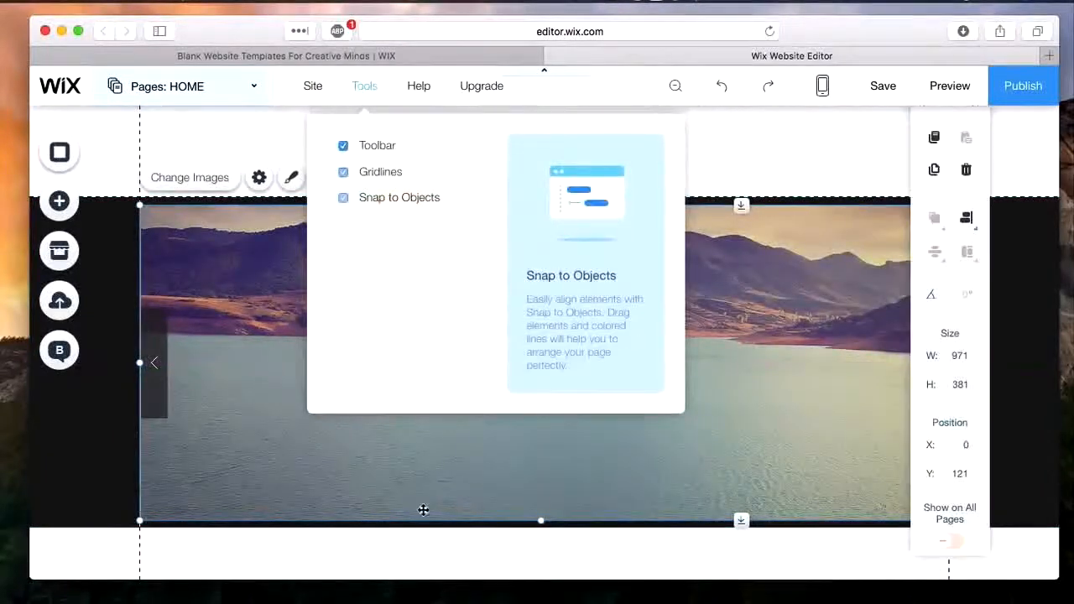
click(375, 568)
- Add a blue rounded container box and place it below the strip at about X 30, Y 520
scroll(375, 568, down, 3)
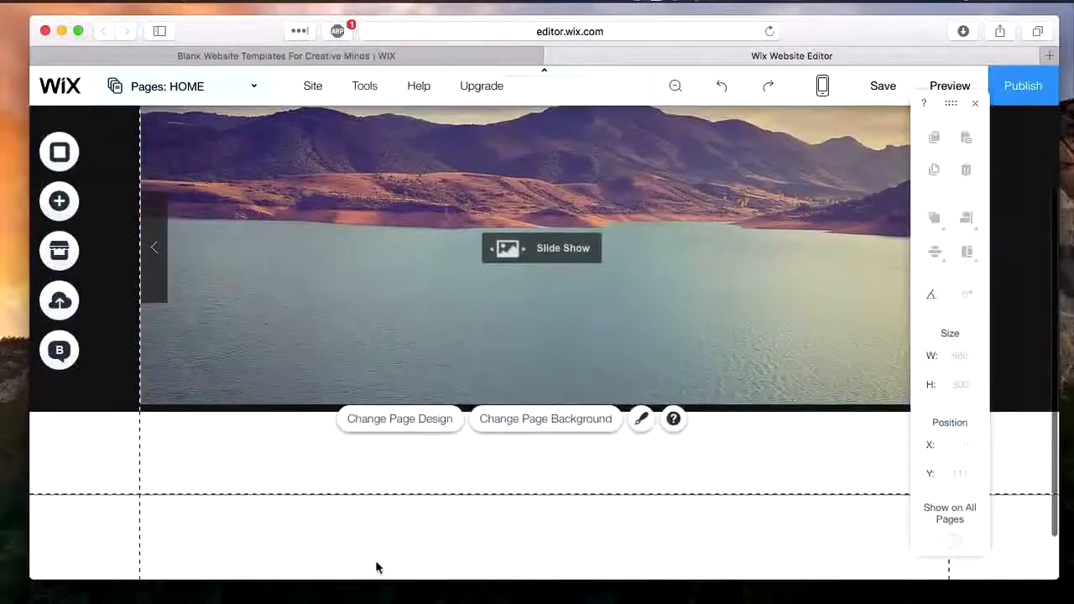
scroll(375, 568, down, 2)
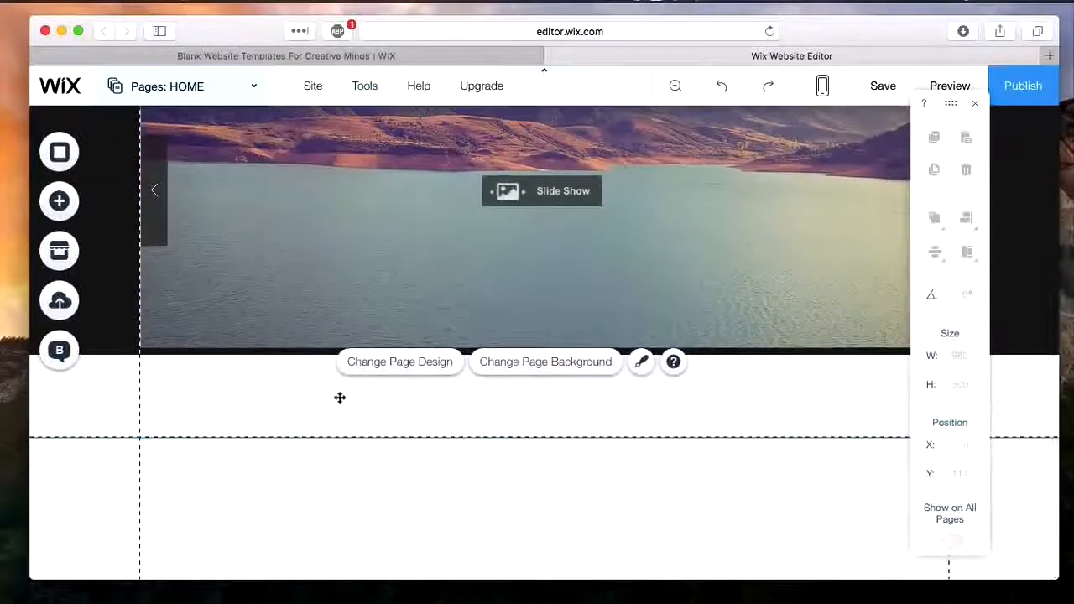
click(66, 202)
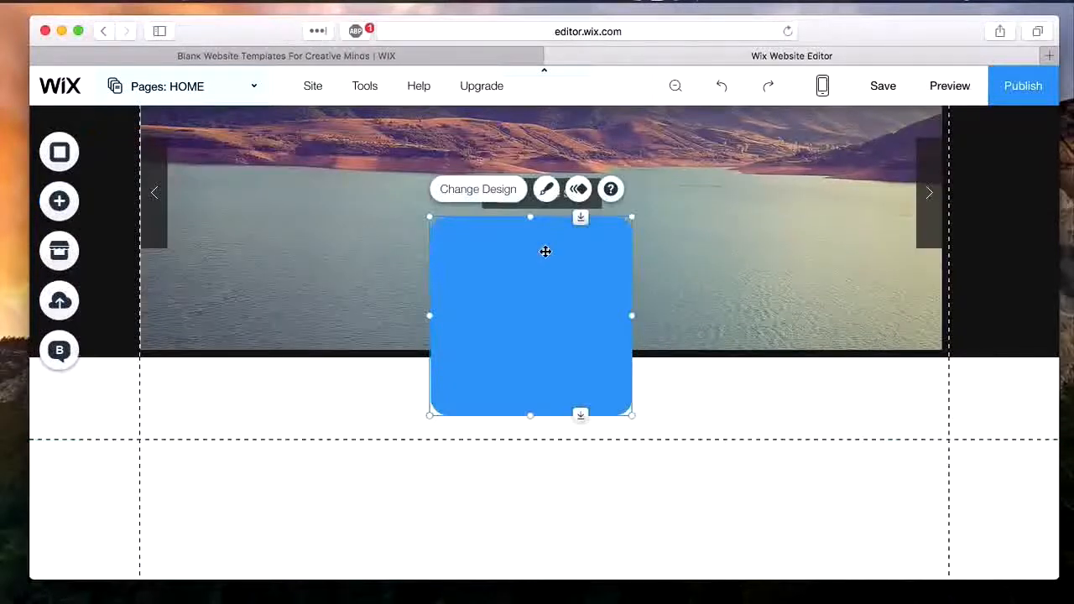
drag(545, 251, 280, 405)
drag(279, 404, 279, 402)
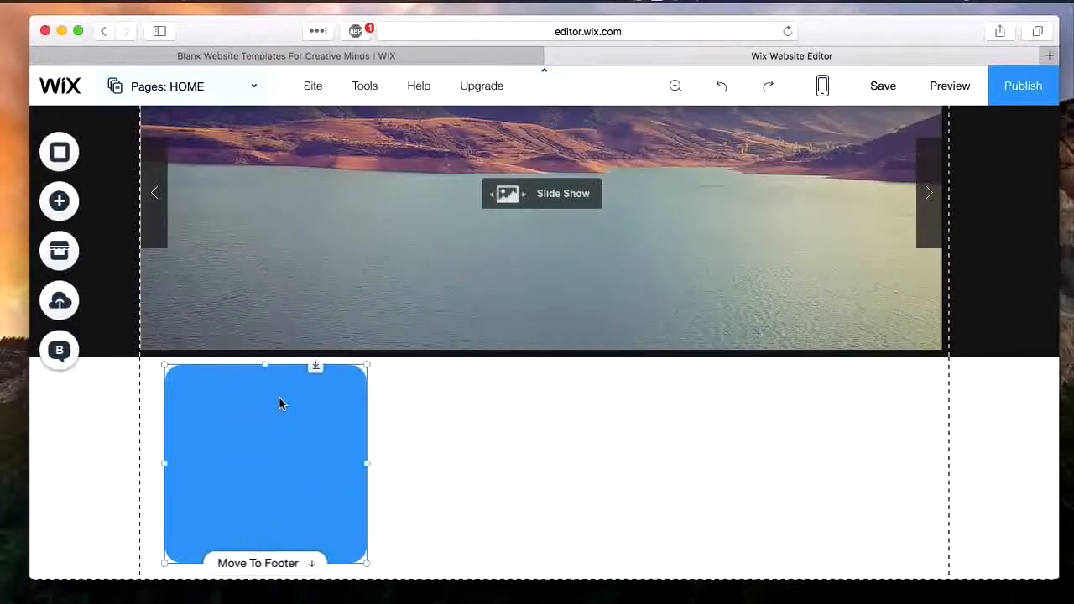
scroll(477, 453, down, 1)
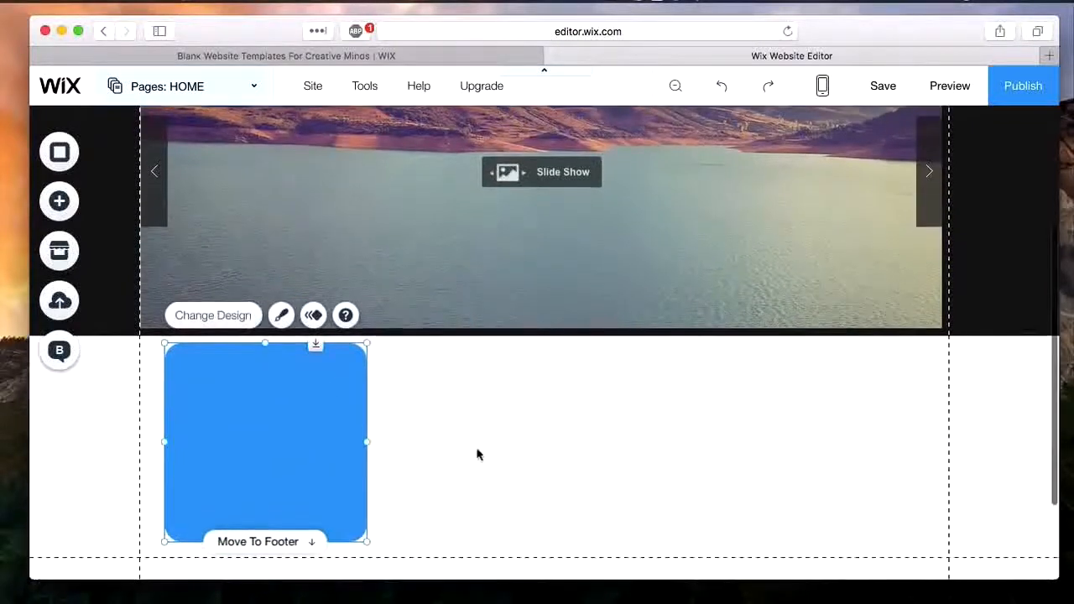
click(477, 454)
click(331, 412)
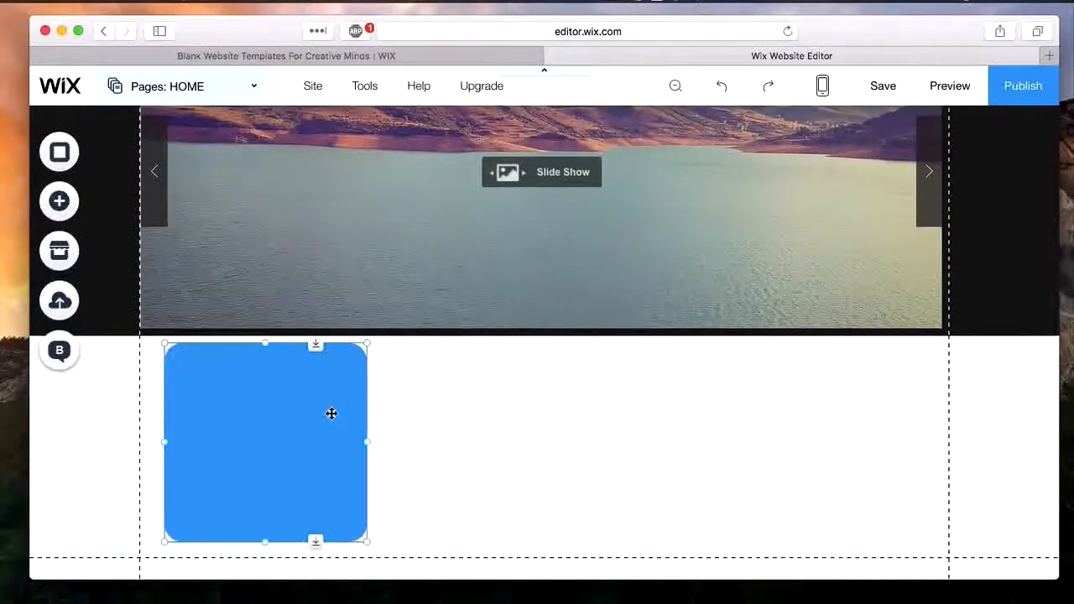
- Show the Toolbar again, duplicate the blue box twice and line up the copies in an evenly spaced row
mouse_move(372, 87)
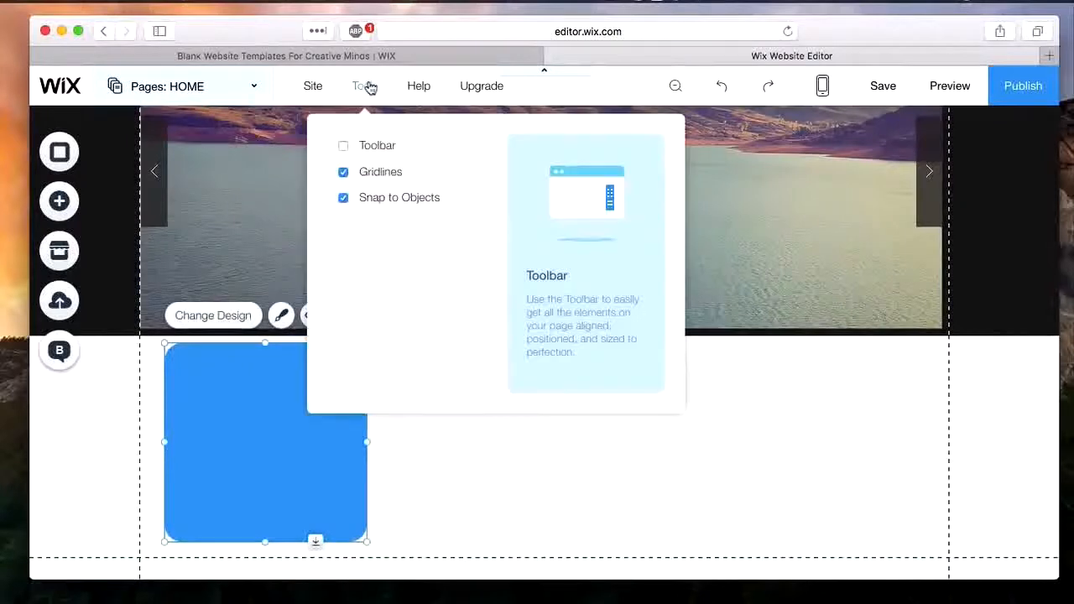
click(347, 148)
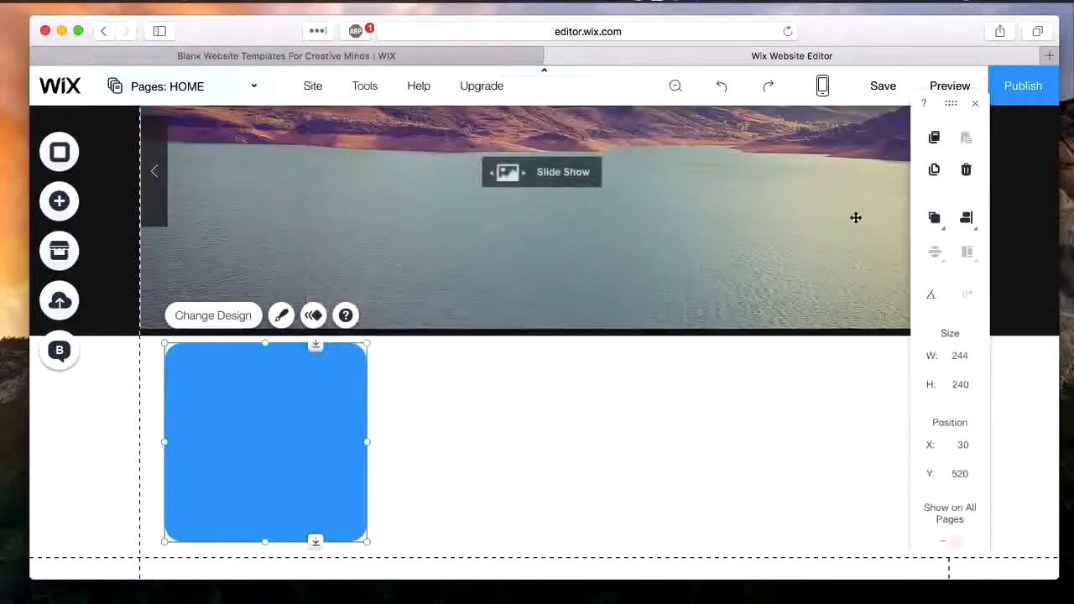
click(934, 168)
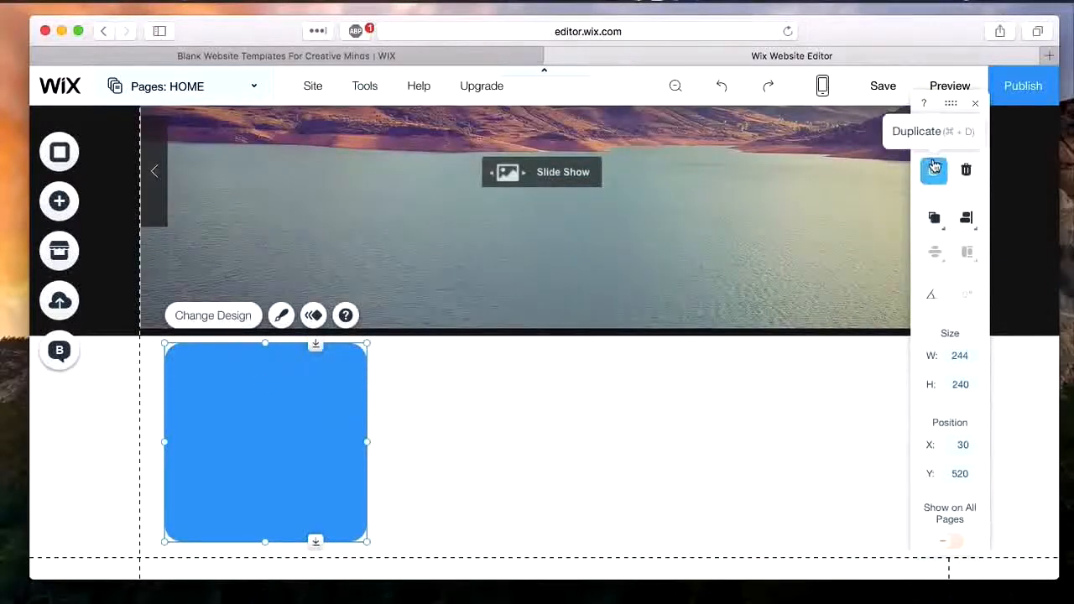
click(934, 171)
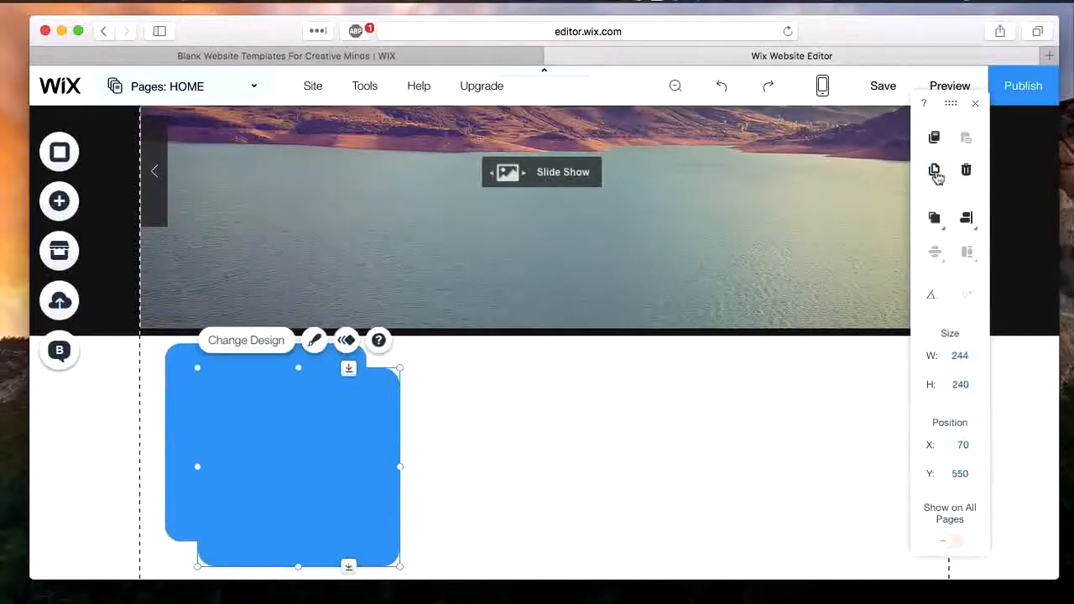
click(935, 171)
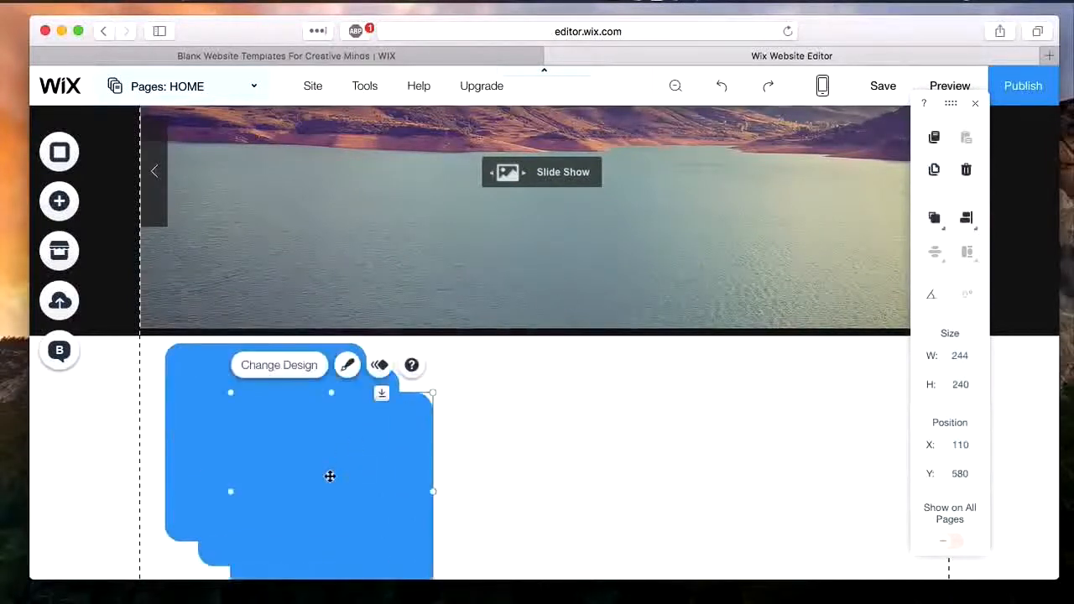
drag(330, 476, 545, 433)
drag(369, 433, 893, 409)
click(695, 439)
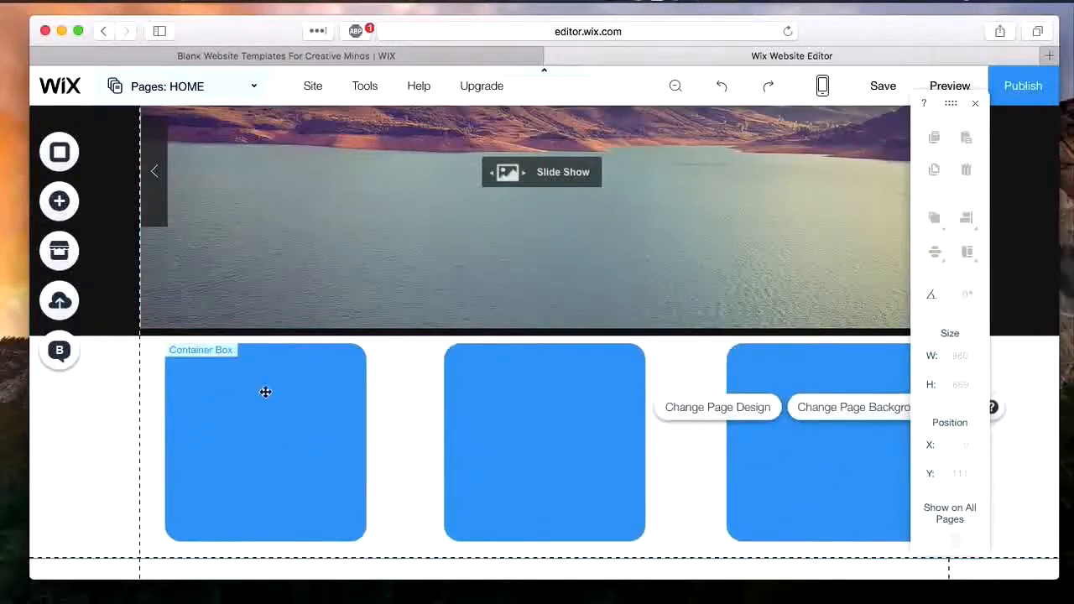
- Add a Small Heading themed text near the upper edge of the middle blue box, at about X 338, Y 505
click(293, 467)
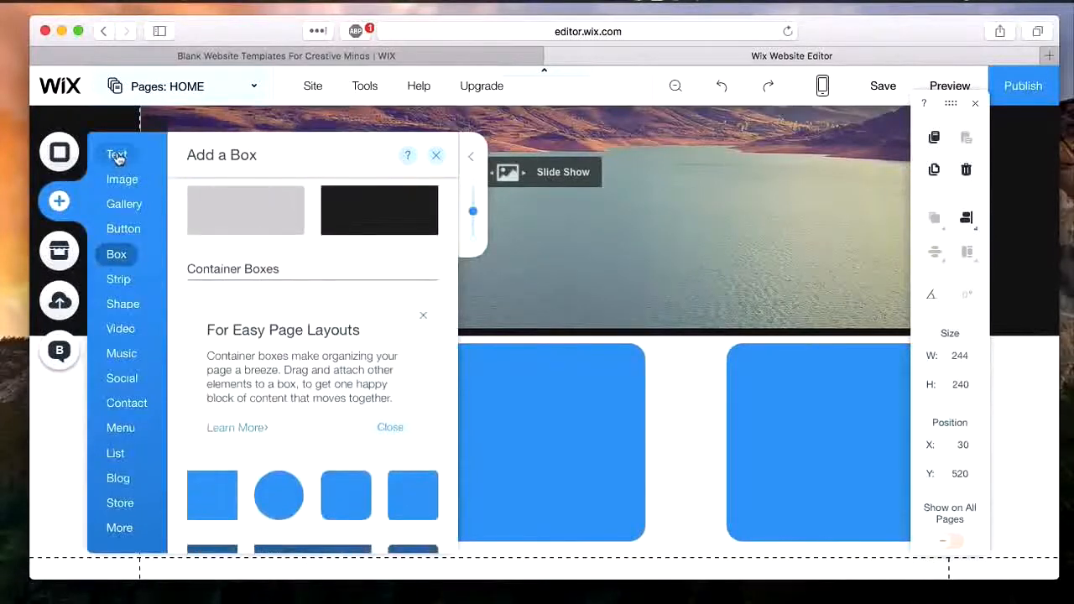
click(118, 156)
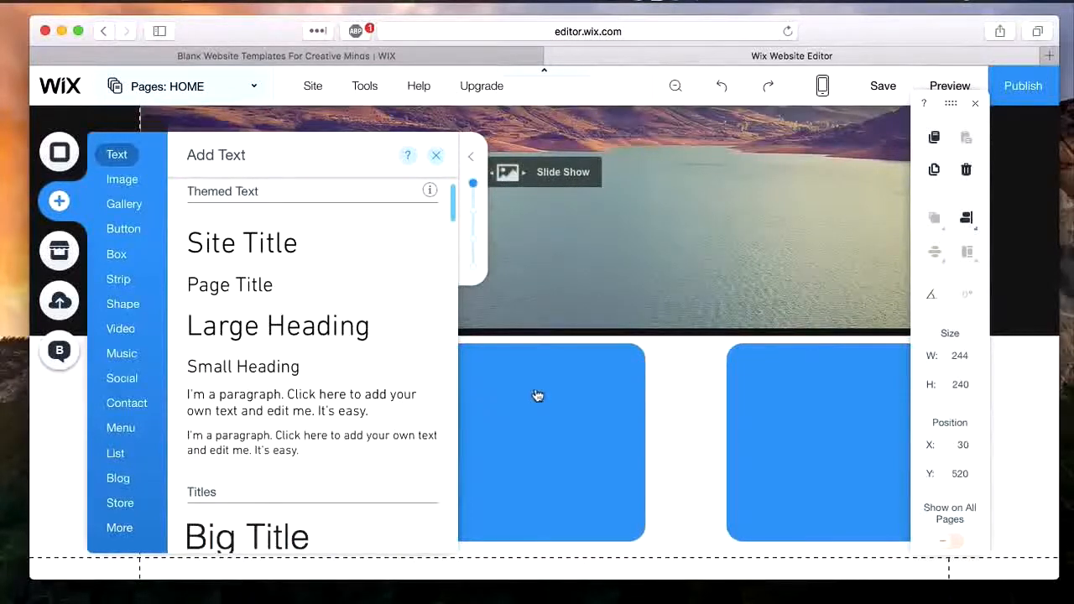
drag(538, 396, 537, 352)
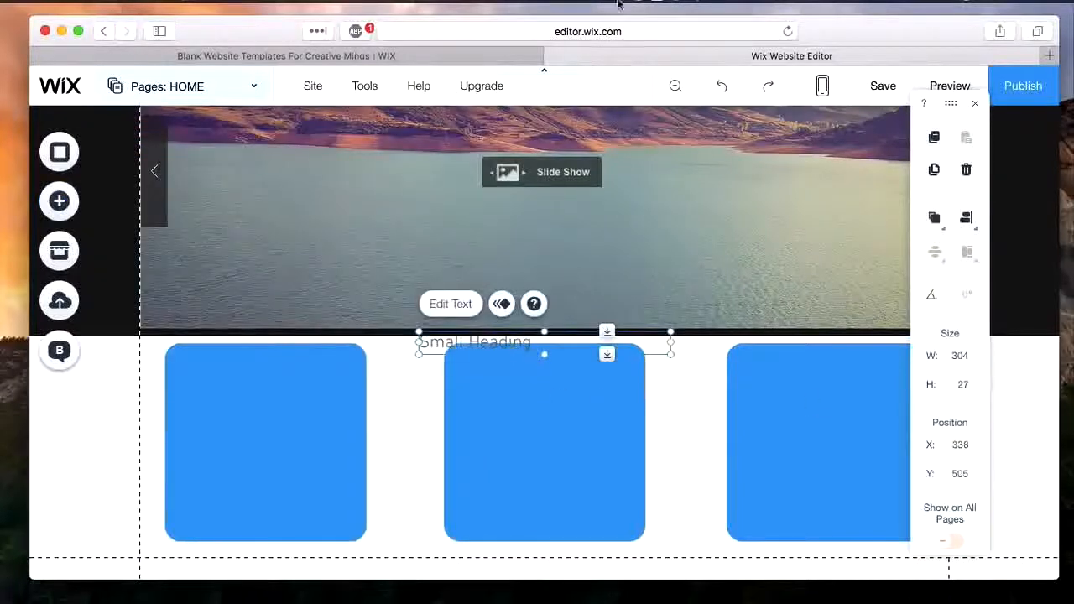
click(619, 5)
click(649, 60)
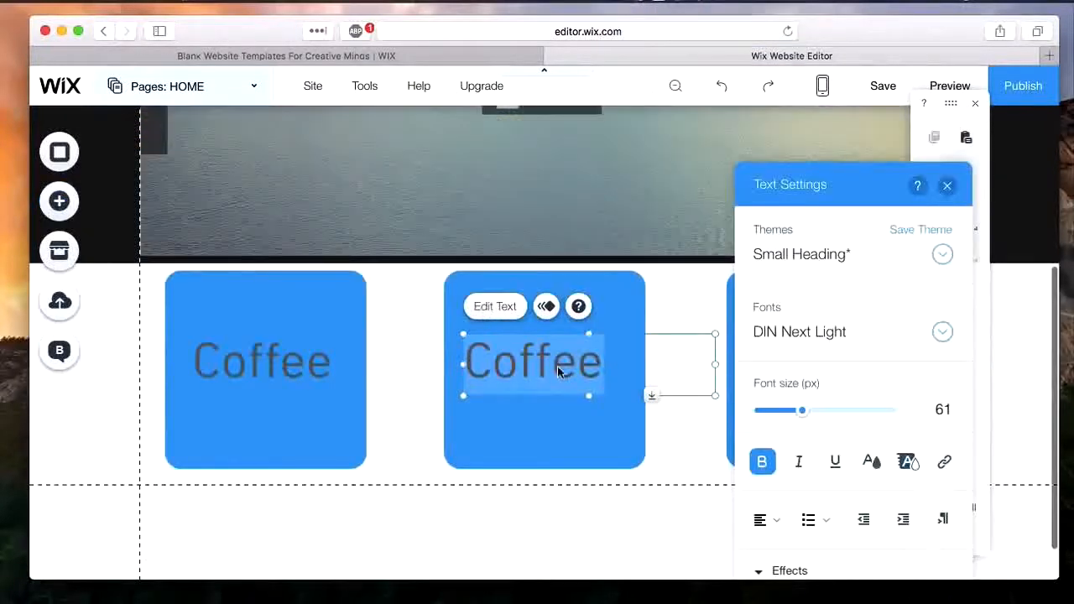
- Replace the copied text in the middle box with "Tea" and move it to the box's centre
text(TEa)
key(BackSpace)
key(BackSpace)
text(ea)
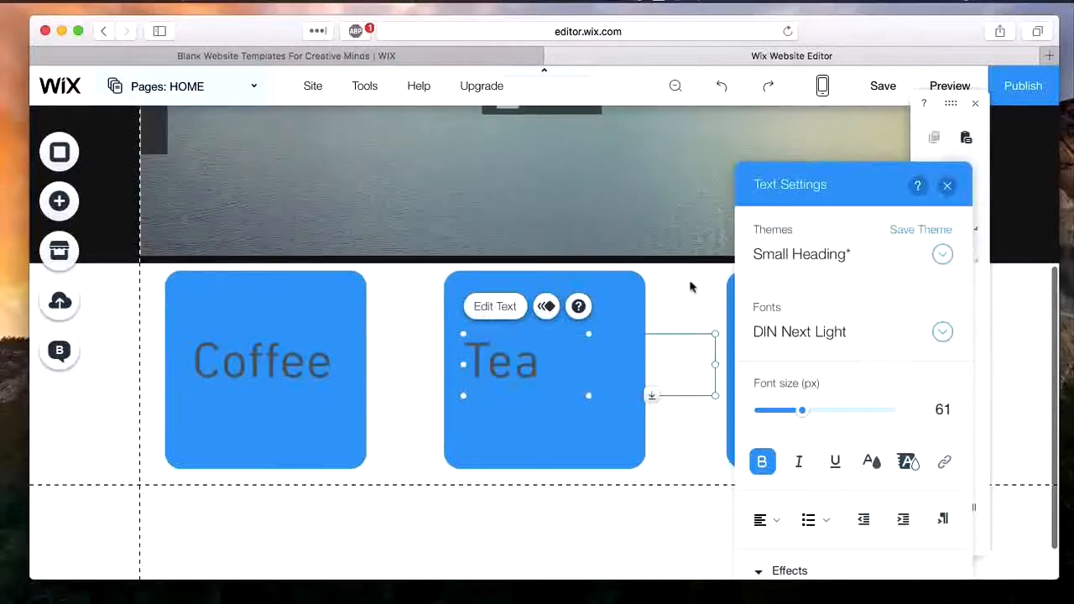
click(690, 285)
drag(510, 366, 549, 366)
click(383, 359)
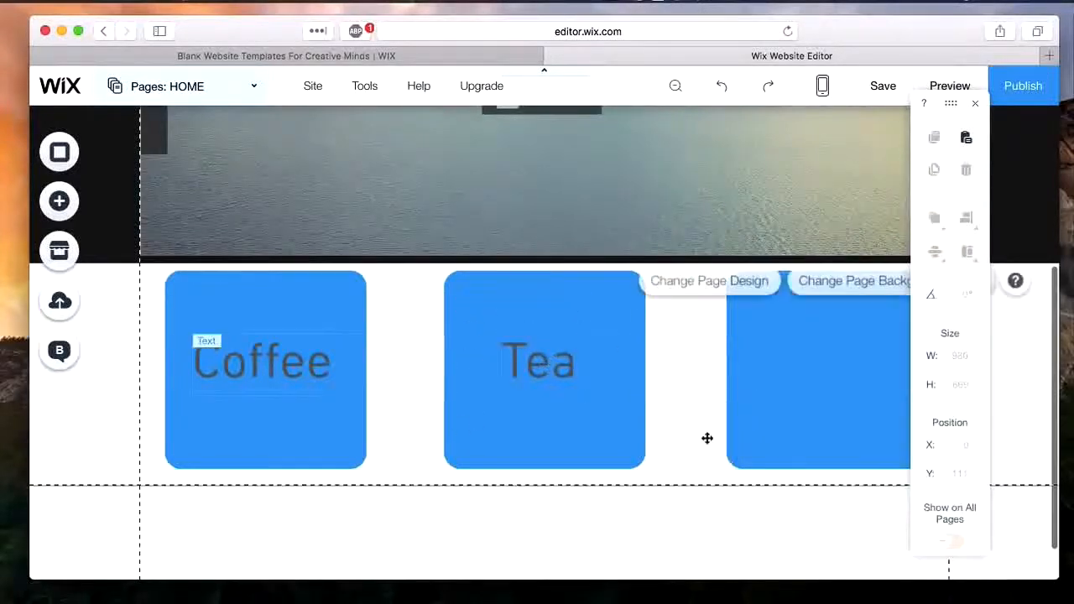
- Paste another copy of the "Coffee" text into the third box, change it to "Cocktails" and shift it to fit the box
key(super+v)
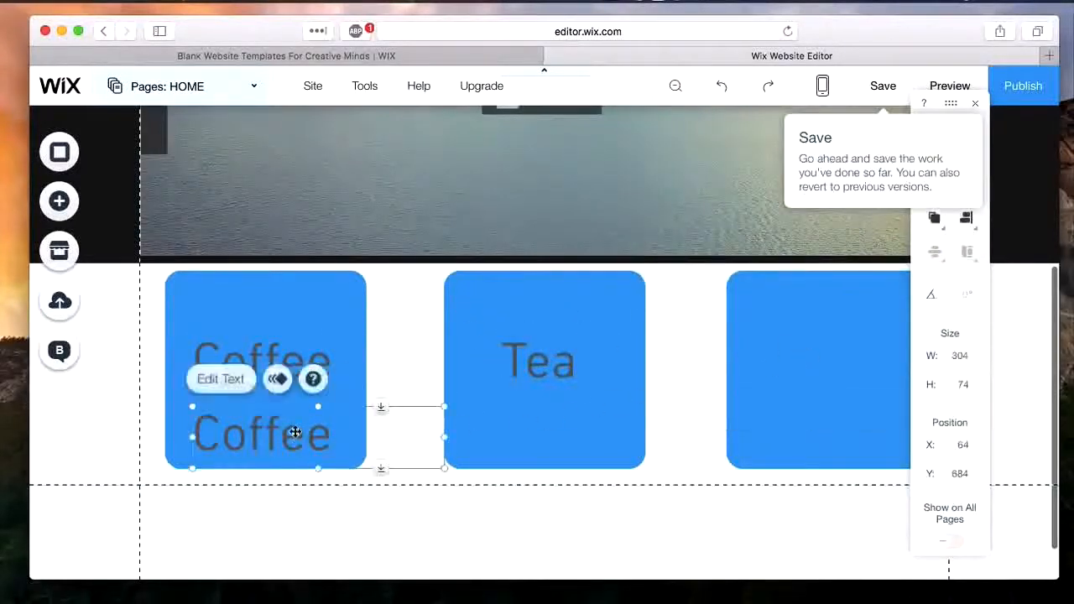
drag(290, 434, 836, 364)
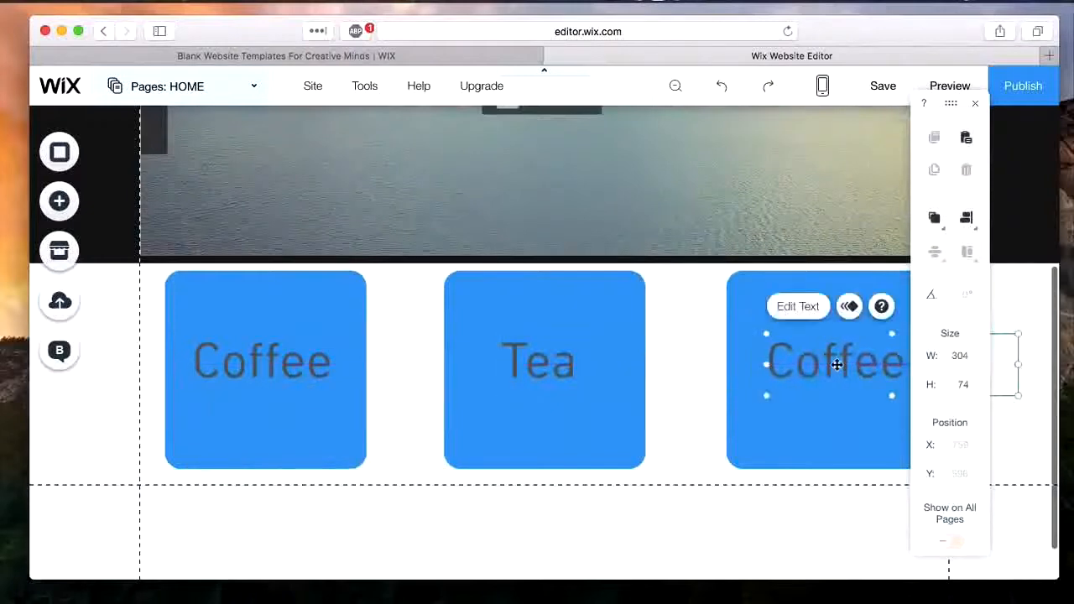
click(798, 307)
text(Cok)
key(BackSpace)
key(BackSpace)
text(ockta)
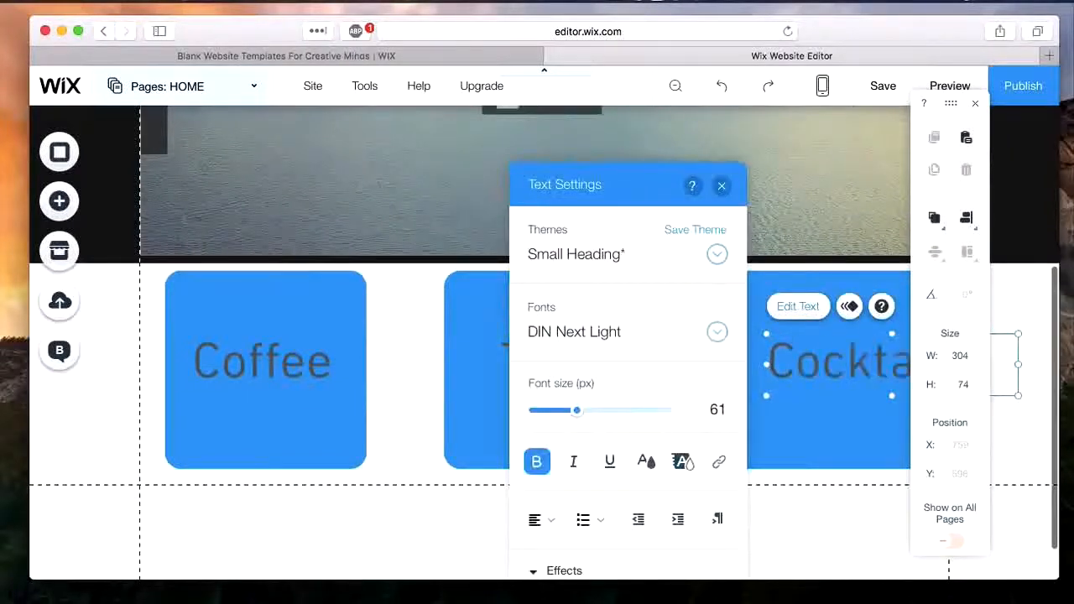
click(827, 512)
drag(830, 359, 792, 361)
click(824, 517)
- Move the floating toolbar lower, clear of the Preview and Publish controls, and bring the footer into view
drag(951, 103, 1009, 127)
scroll(554, 549, down, 2)
scroll(553, 553, down, 1)
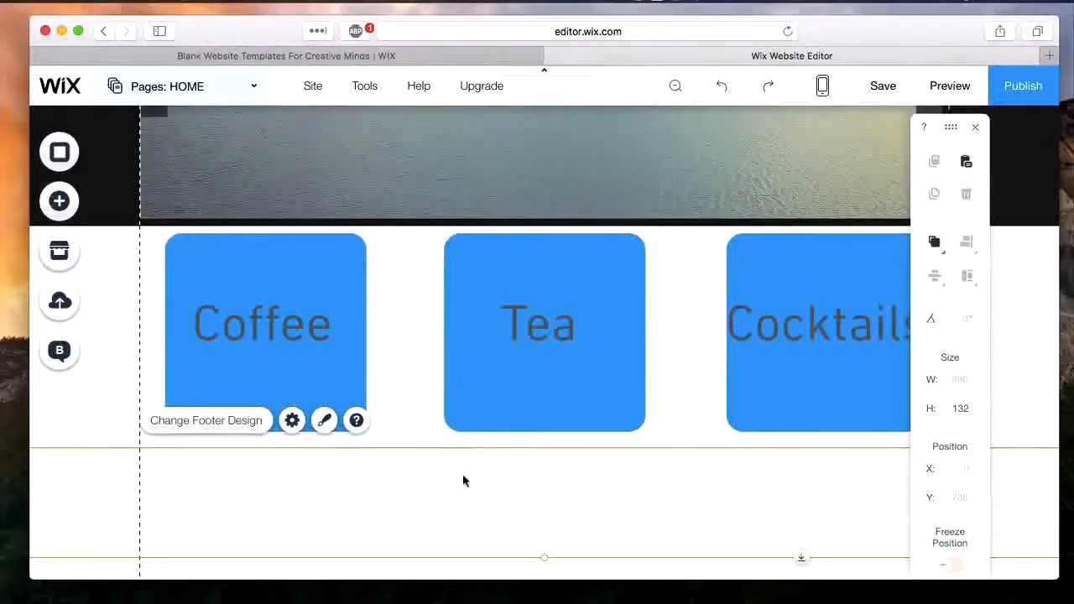
scroll(449, 412, down, 1)
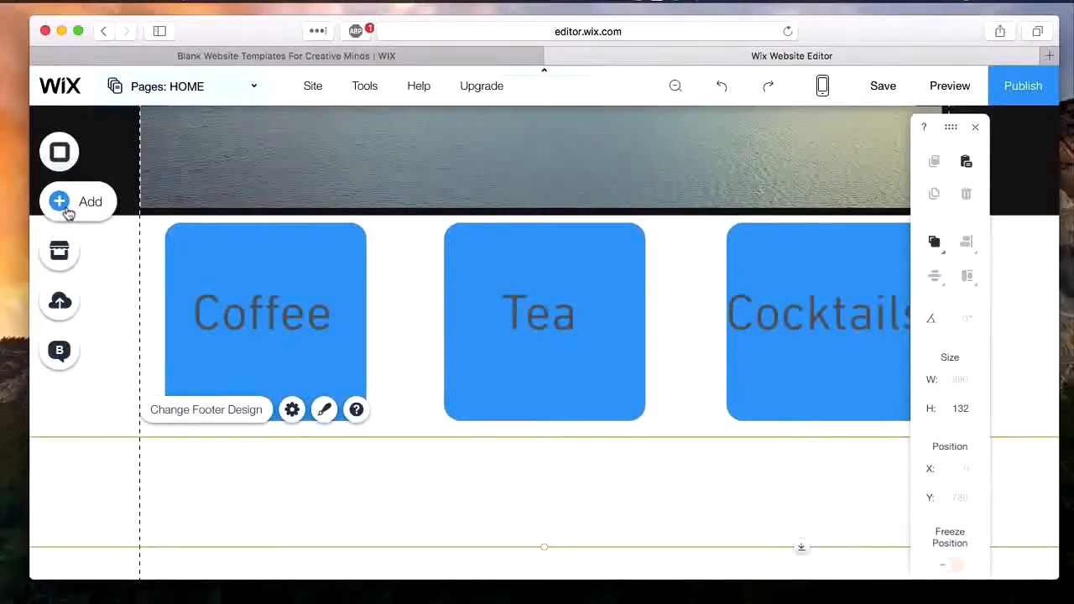
- Add the themed contact form that has the message field beside the name, email and subject fields
click(94, 198)
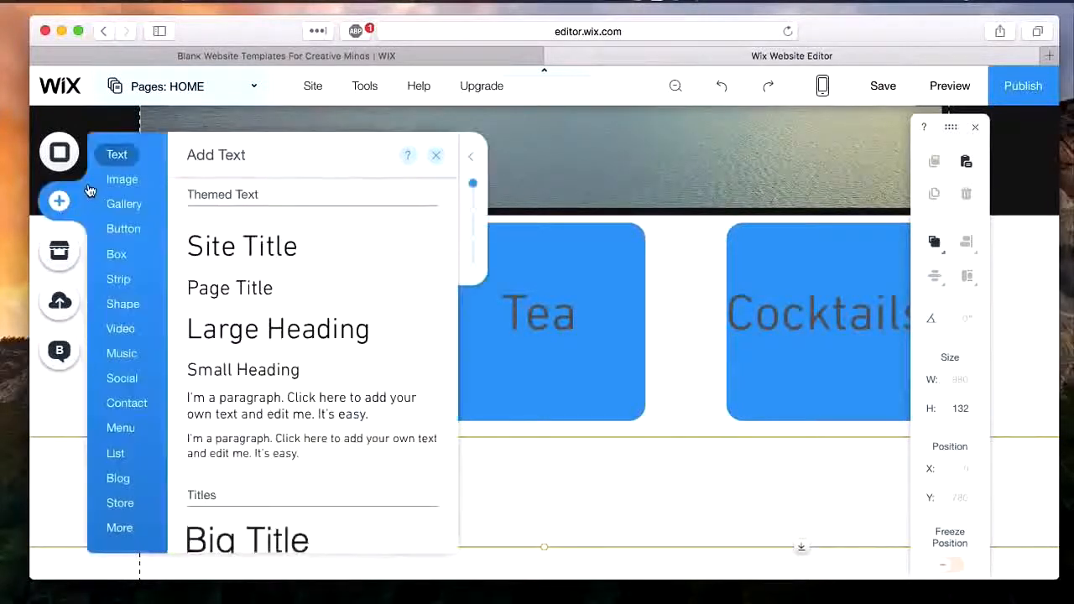
click(127, 384)
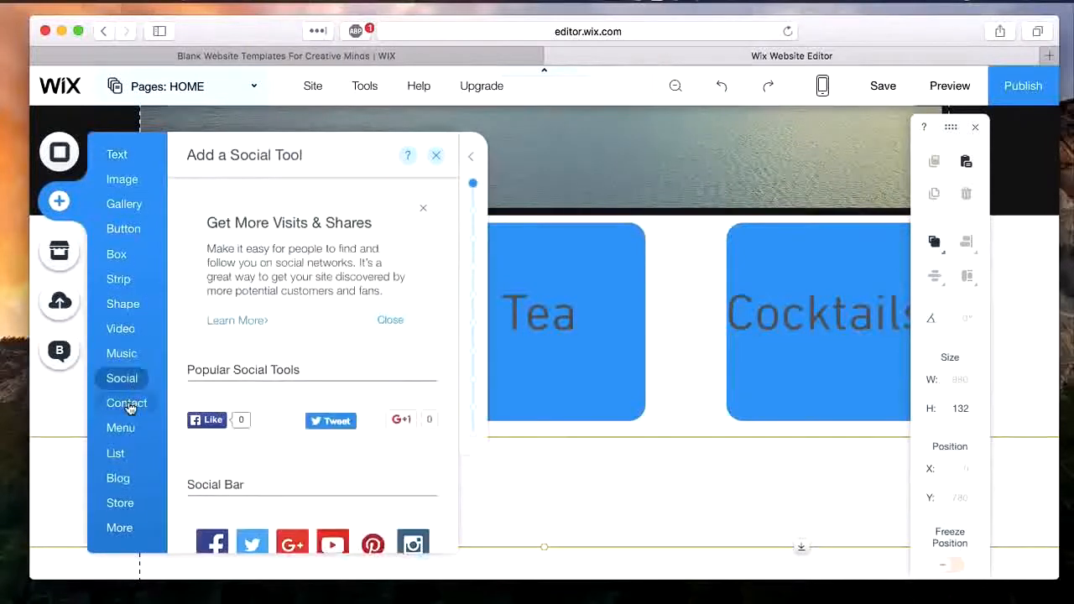
click(128, 410)
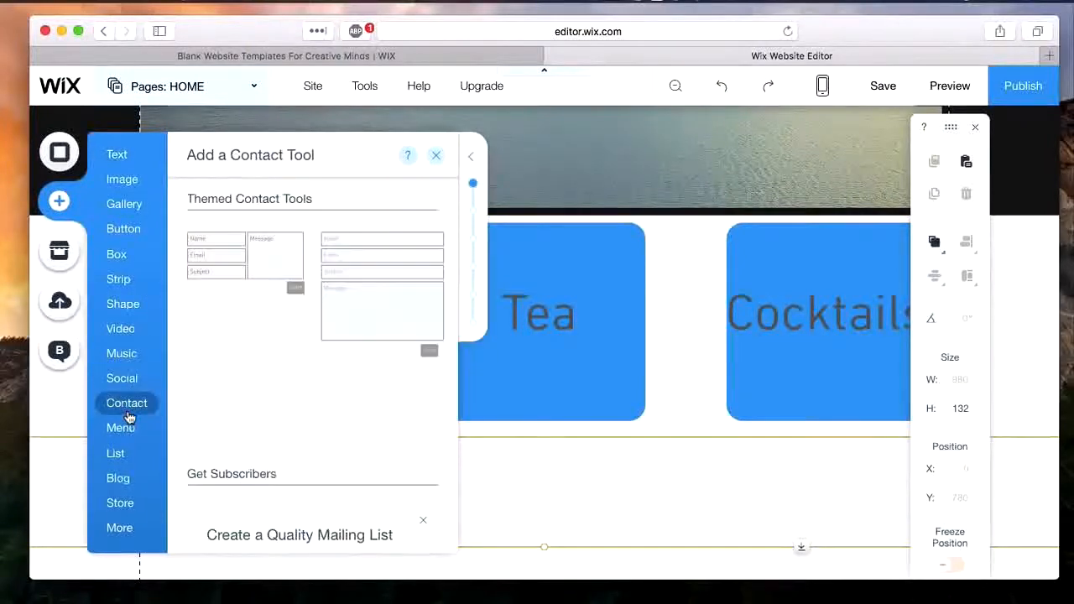
click(245, 284)
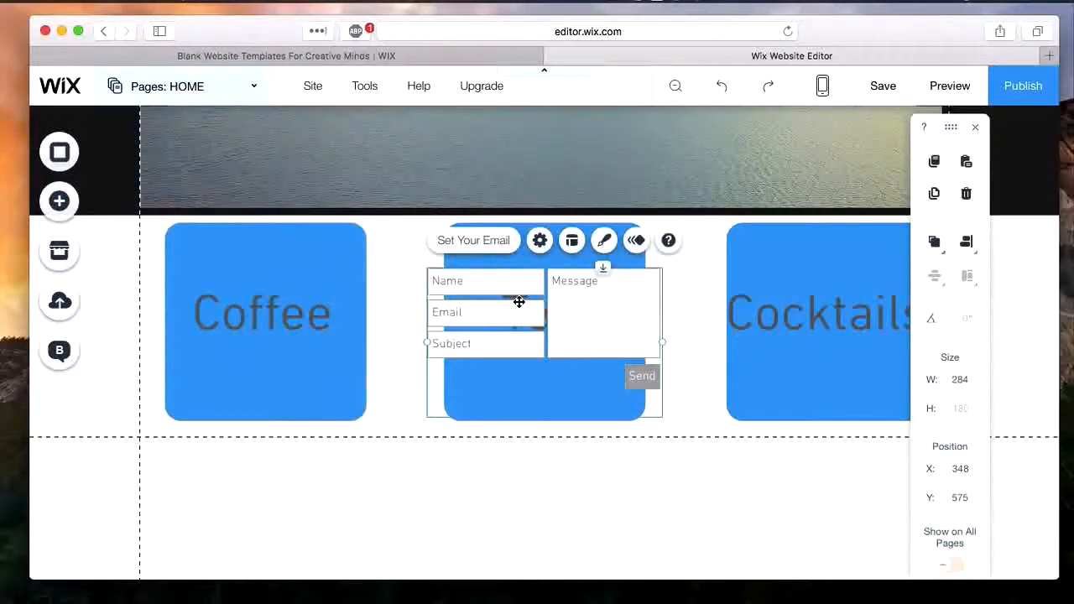
- Move the contact form below the three boxes and widen it to about 805 px, at about X 82, Y 913
drag(519, 301, 486, 375)
drag(630, 420, 892, 419)
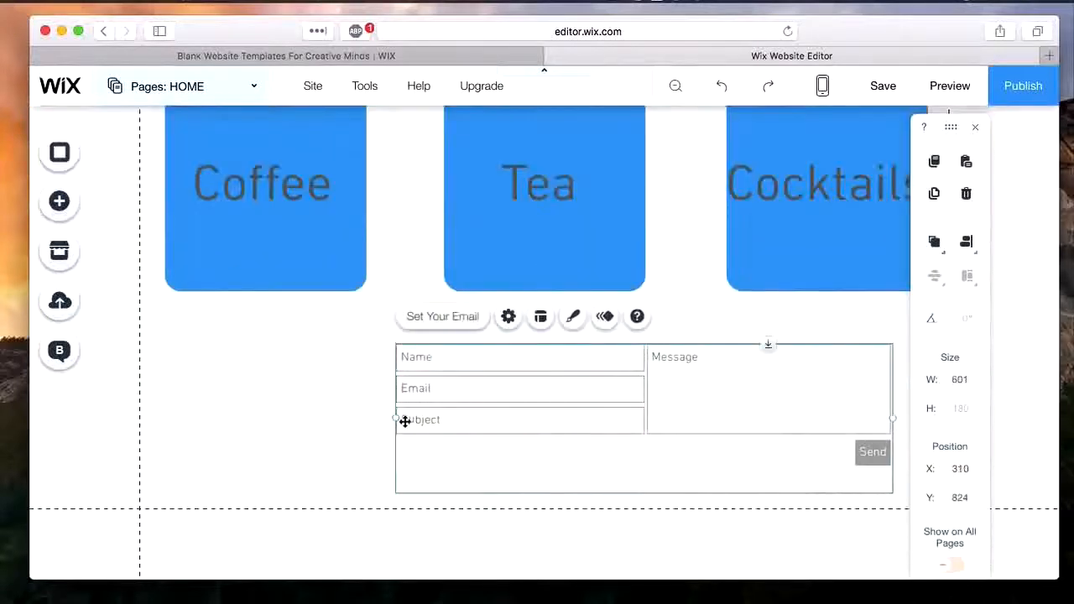
drag(396, 419, 226, 420)
drag(576, 422, 588, 456)
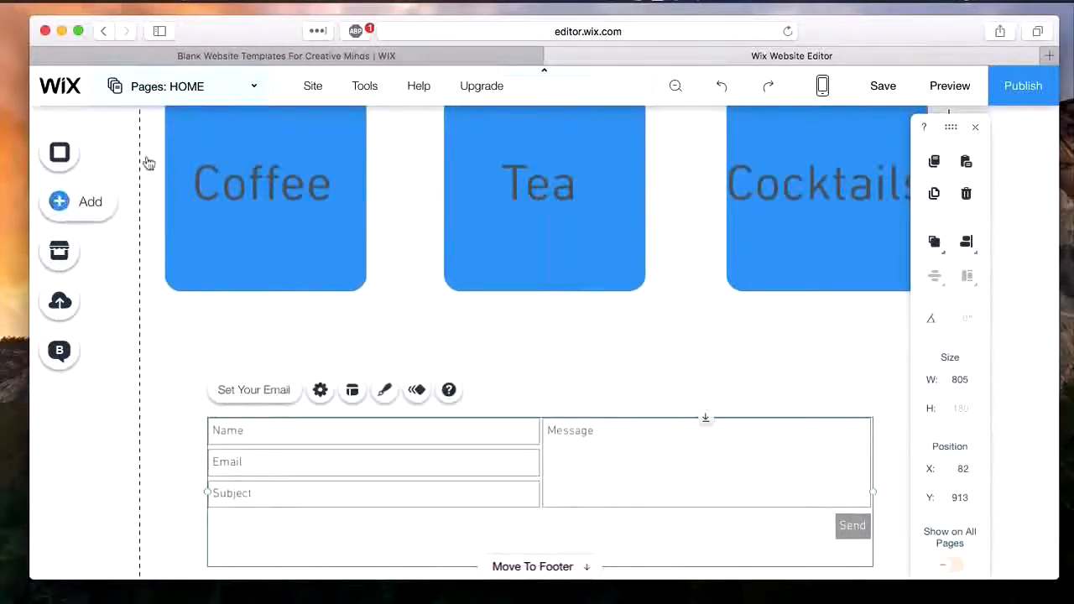
- Add a Large Heading themed text between the boxes and the contact form and change it to "Contact Us!"
click(81, 205)
click(116, 154)
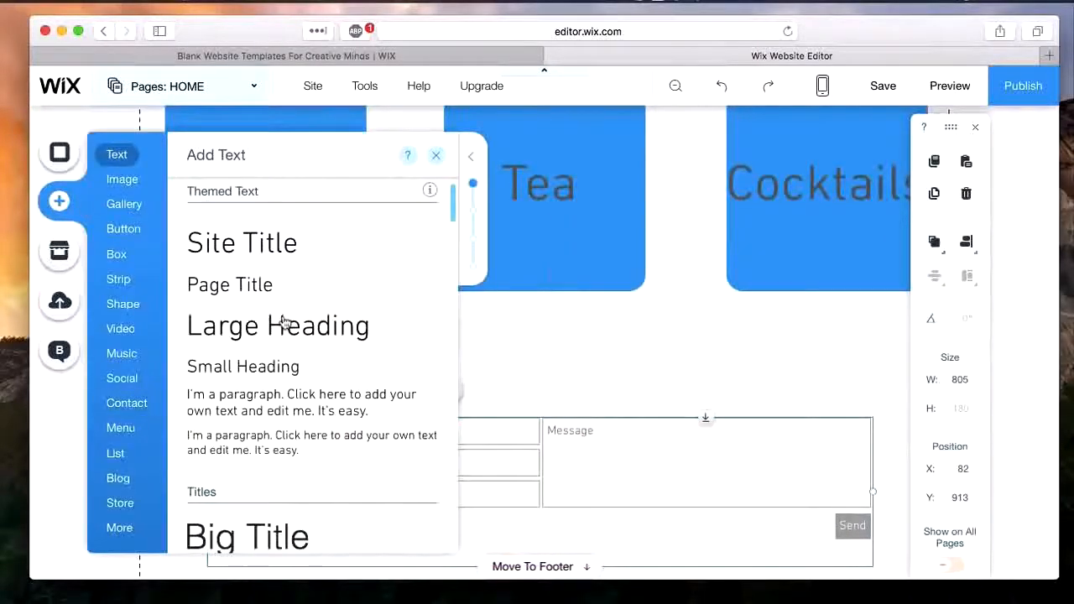
drag(285, 325, 474, 328)
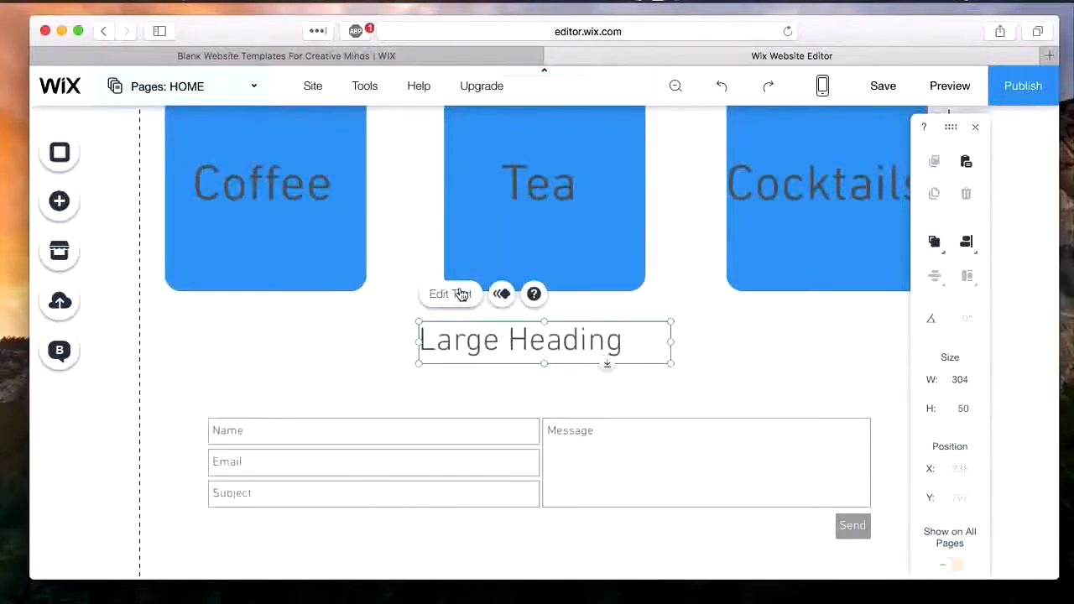
click(460, 293)
text(Contact Us!)
key(ctrl+a)
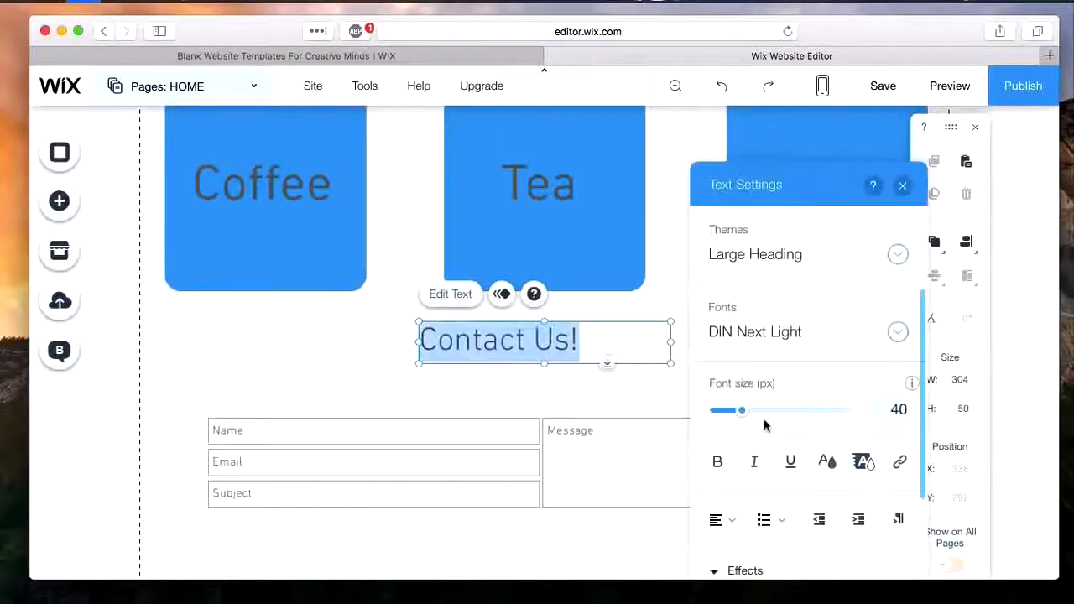
- Enlarge the "Contact Us!" heading slightly, make it bold and centre it closer above the contact form
drag(741, 411, 748, 410)
click(718, 461)
click(902, 185)
click(611, 339)
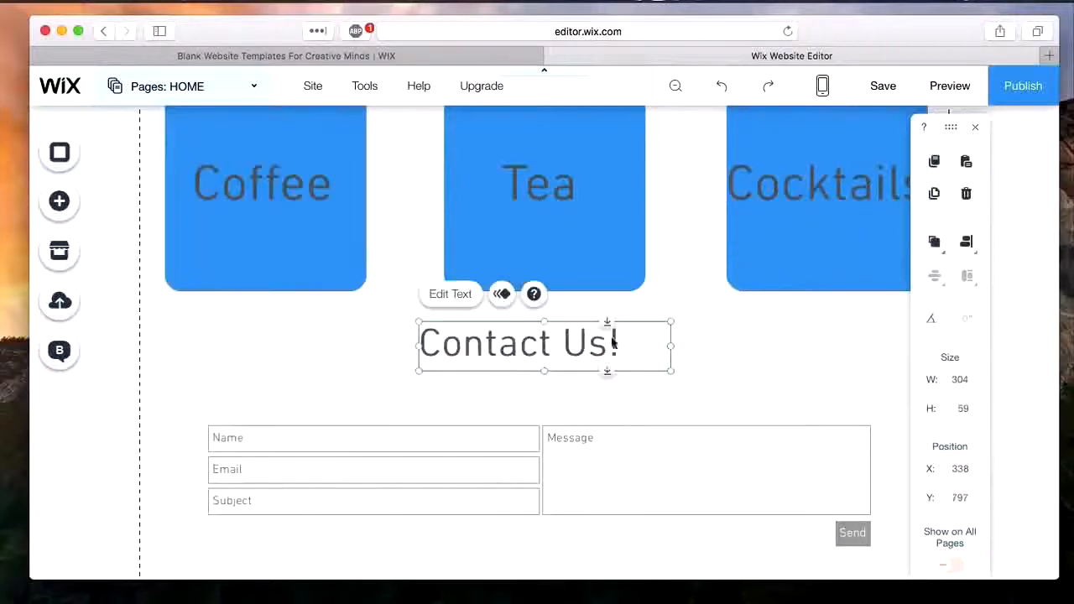
drag(509, 347, 534, 382)
click(559, 328)
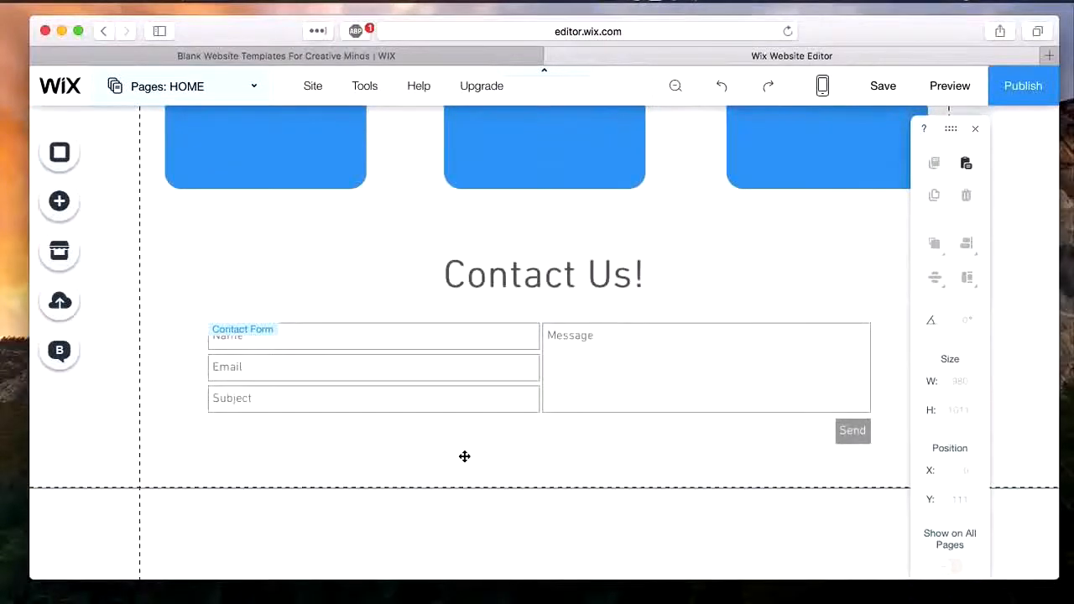
- Remove all the default images from the slide show and replace them with food photos, starting with Green Goodness
scroll(464, 457, up, 10)
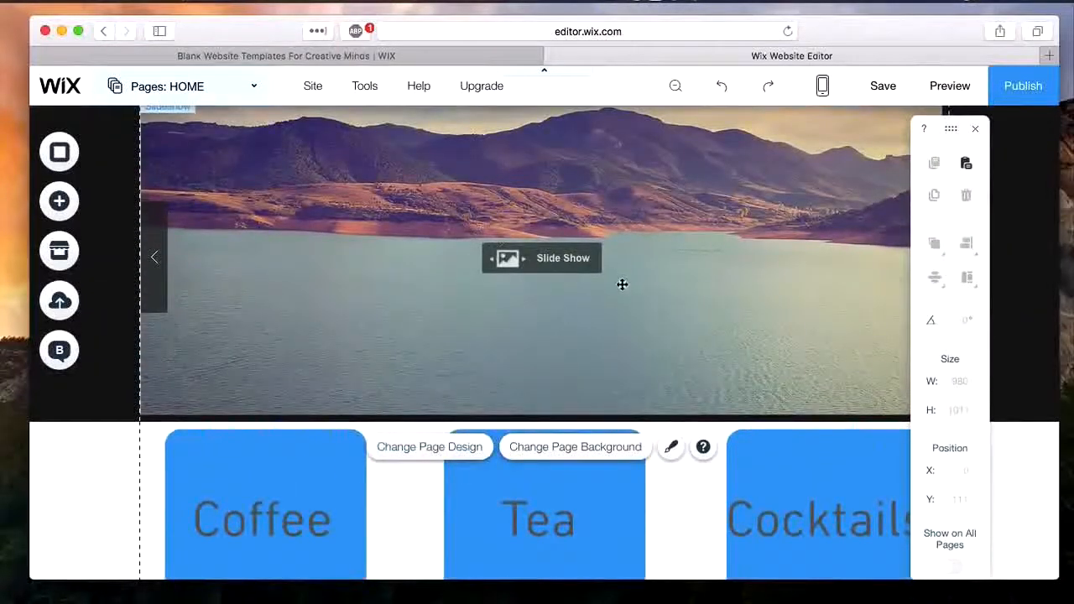
scroll(622, 284, down, 5)
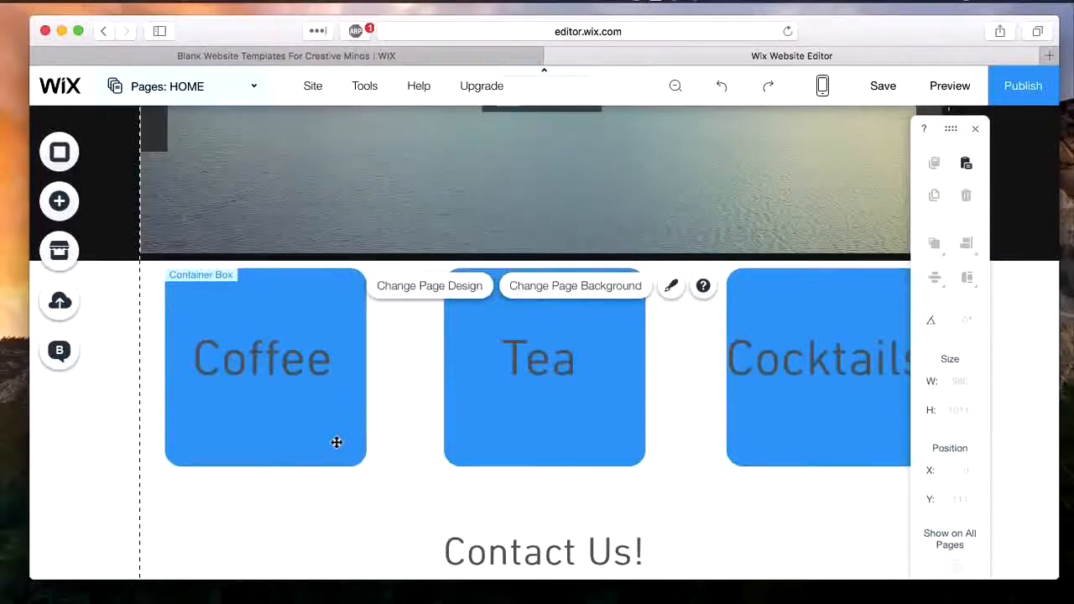
scroll(337, 443, up, 3)
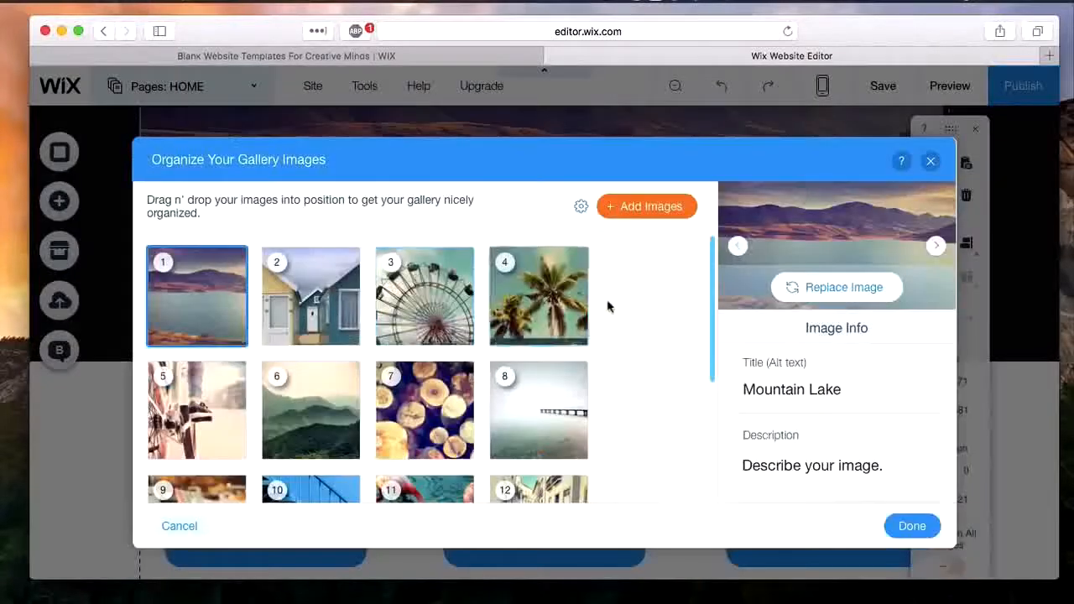
scroll(627, 311, down, 1)
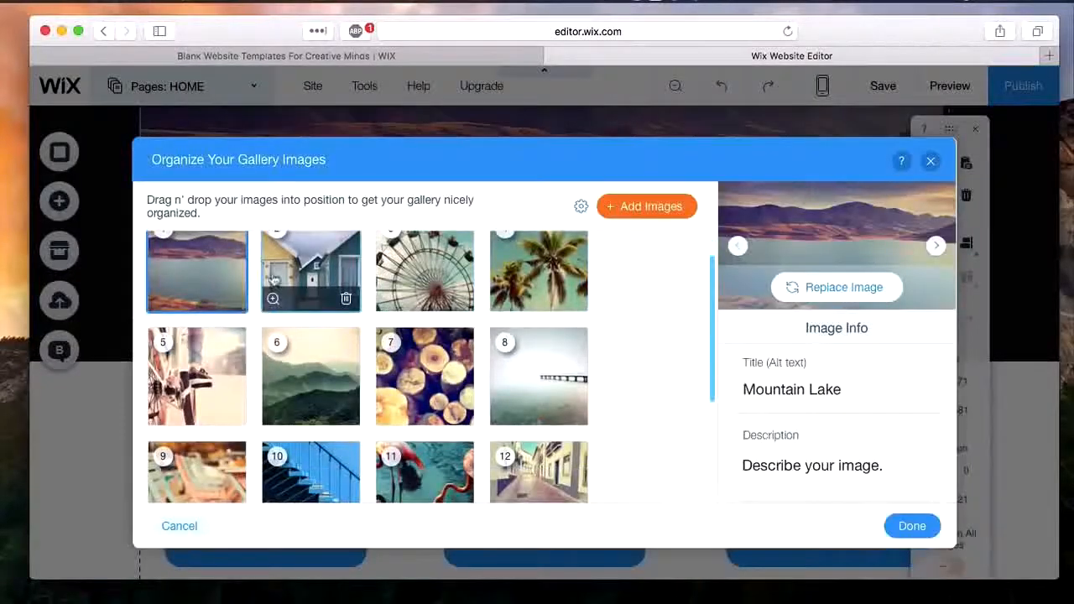
click(234, 302)
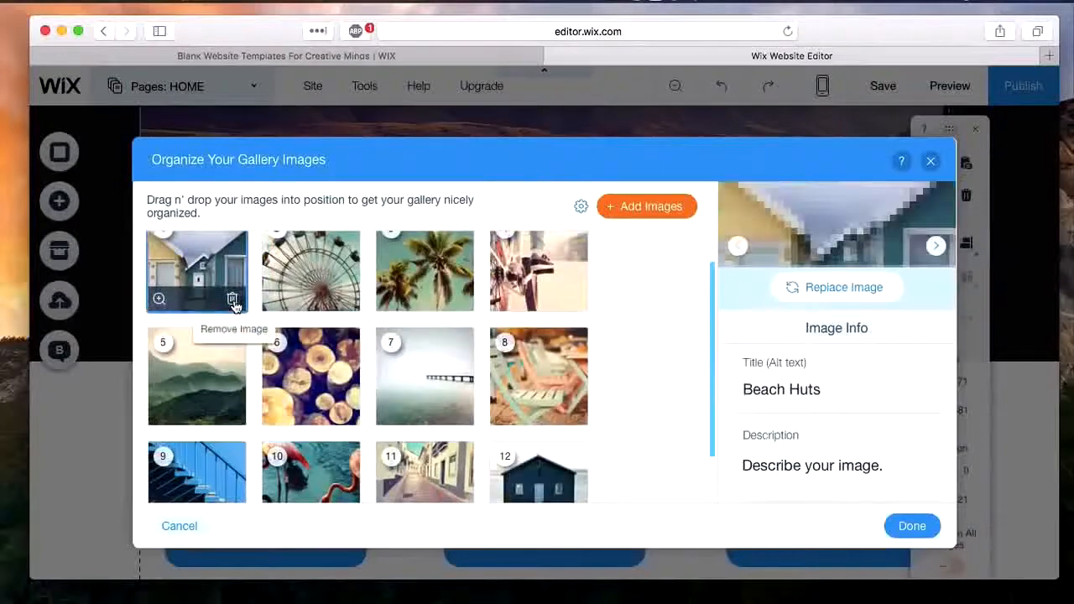
click(233, 302)
click(233, 300)
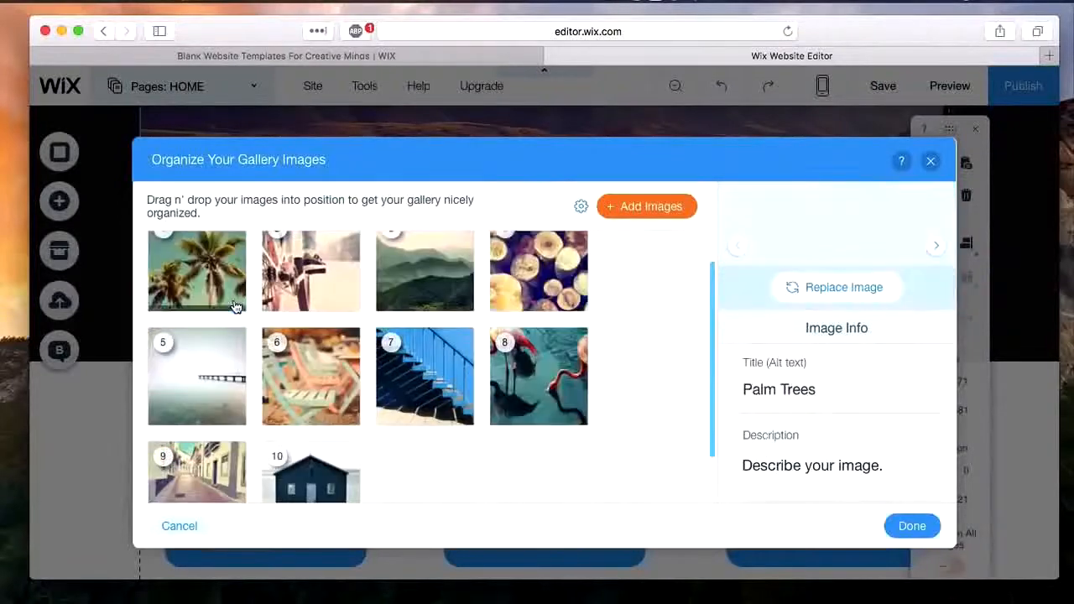
click(234, 301)
click(235, 307)
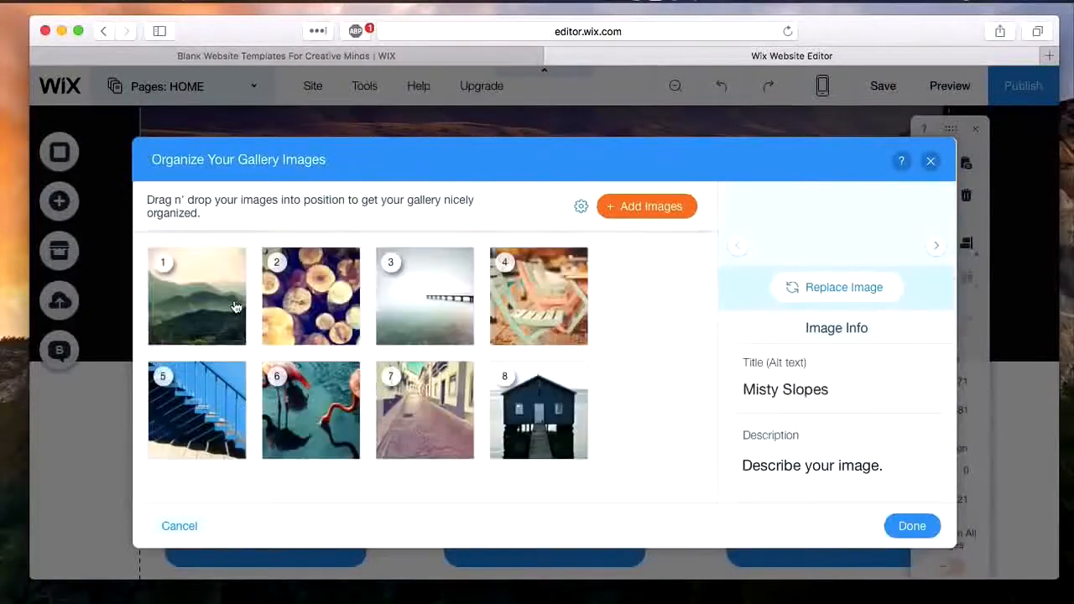
click(235, 307)
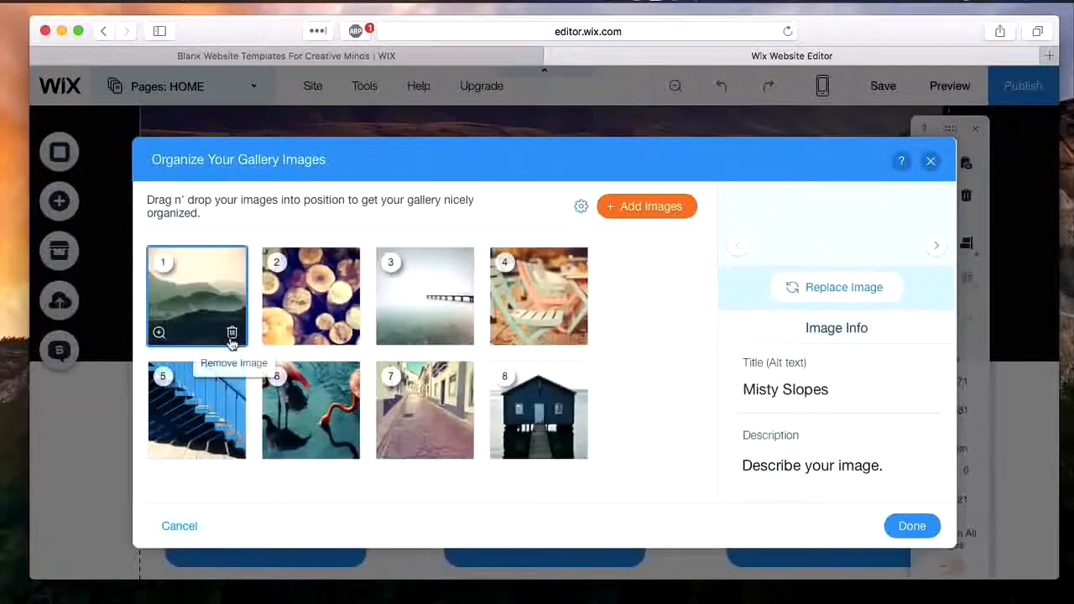
click(232, 334)
click(231, 334)
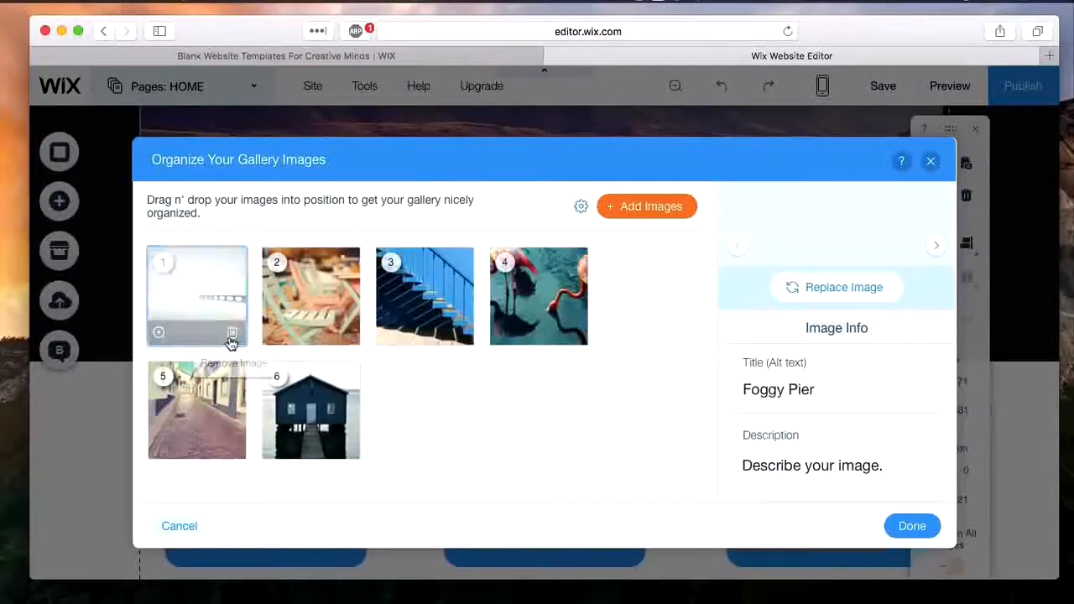
click(232, 334)
click(231, 336)
click(232, 339)
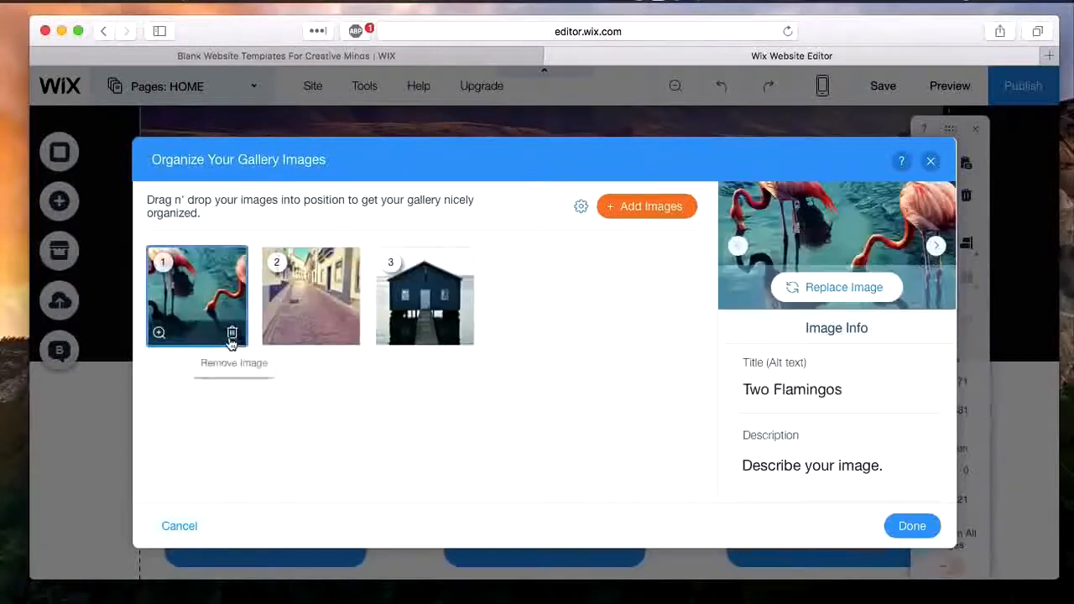
click(232, 339)
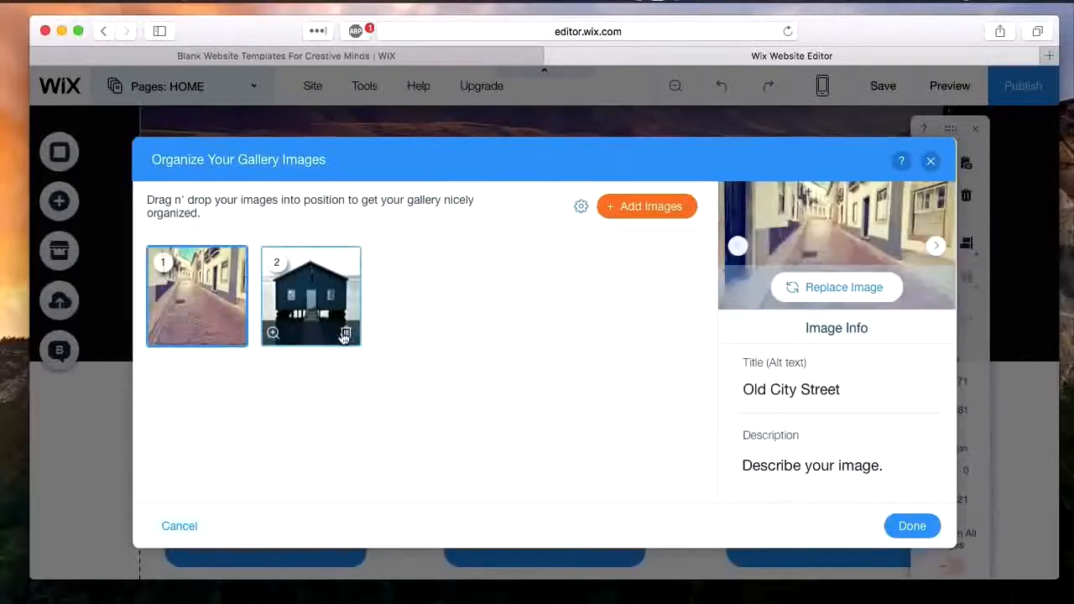
click(234, 335)
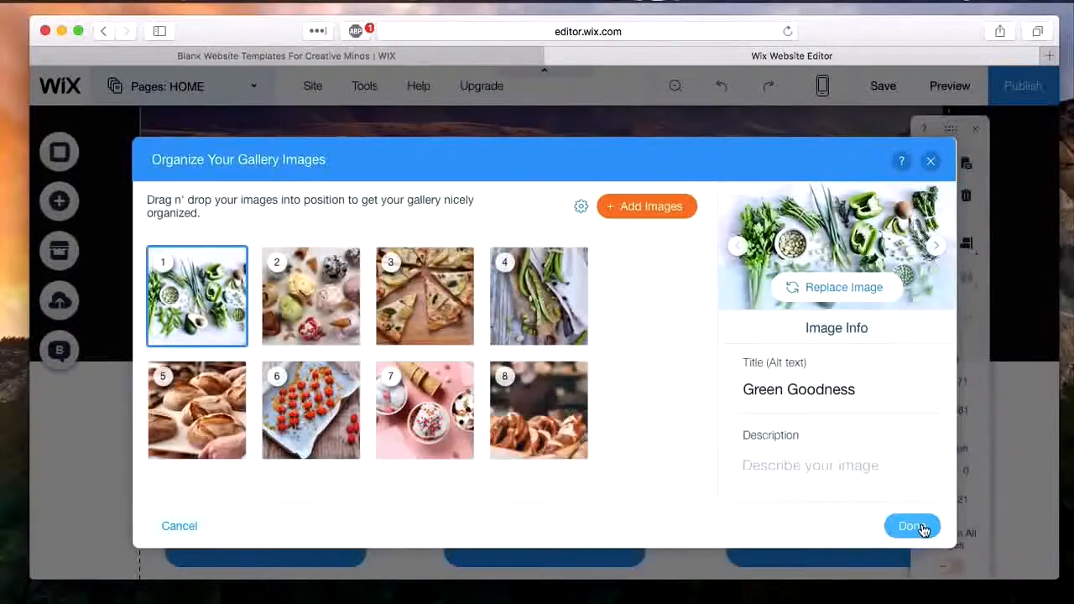
scroll(867, 442, down, 2)
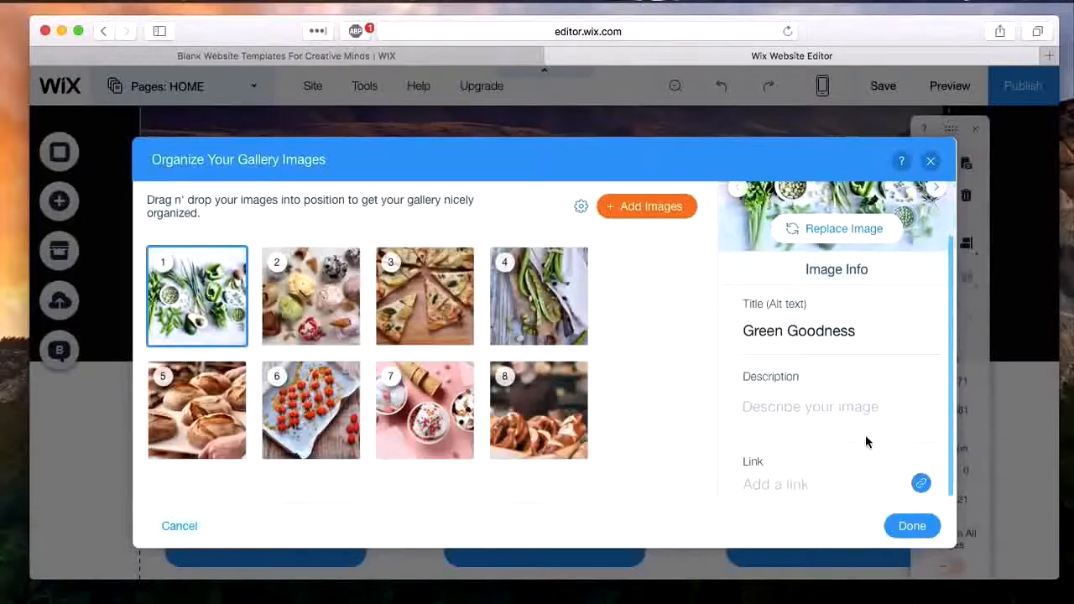
click(914, 526)
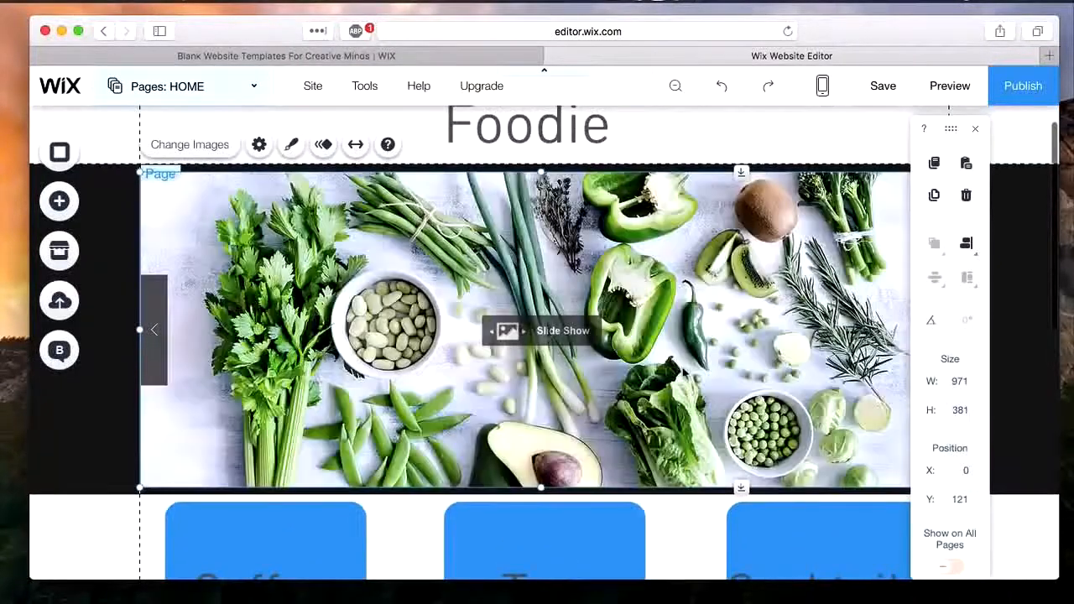
- Select the Coffee, Tea and Cocktails labels together and delete them from the boxes
scroll(173, 352, down, 5)
drag(168, 283, 851, 409)
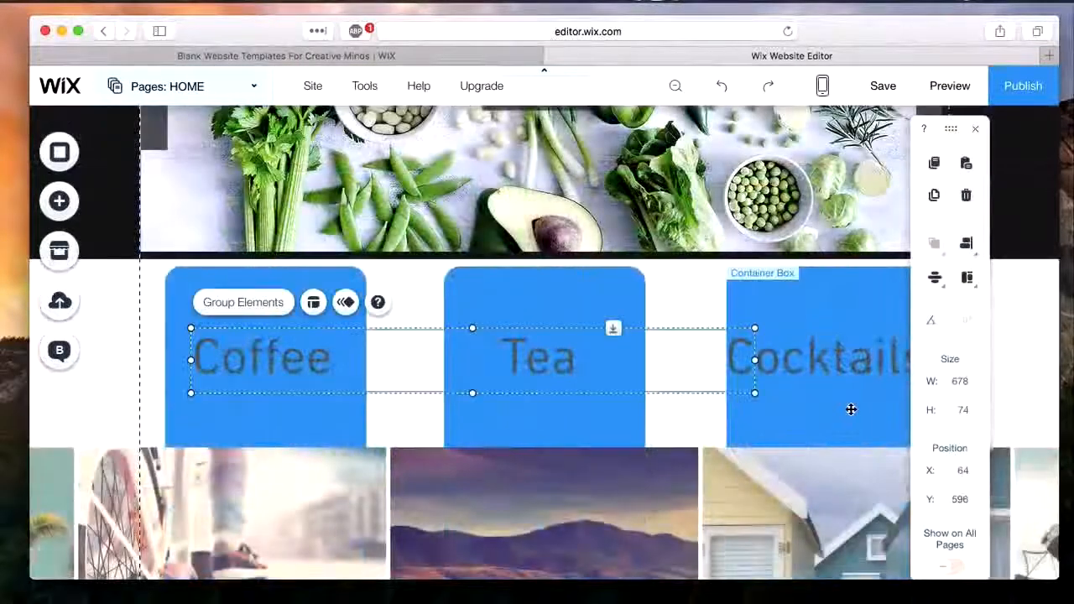
click(108, 291)
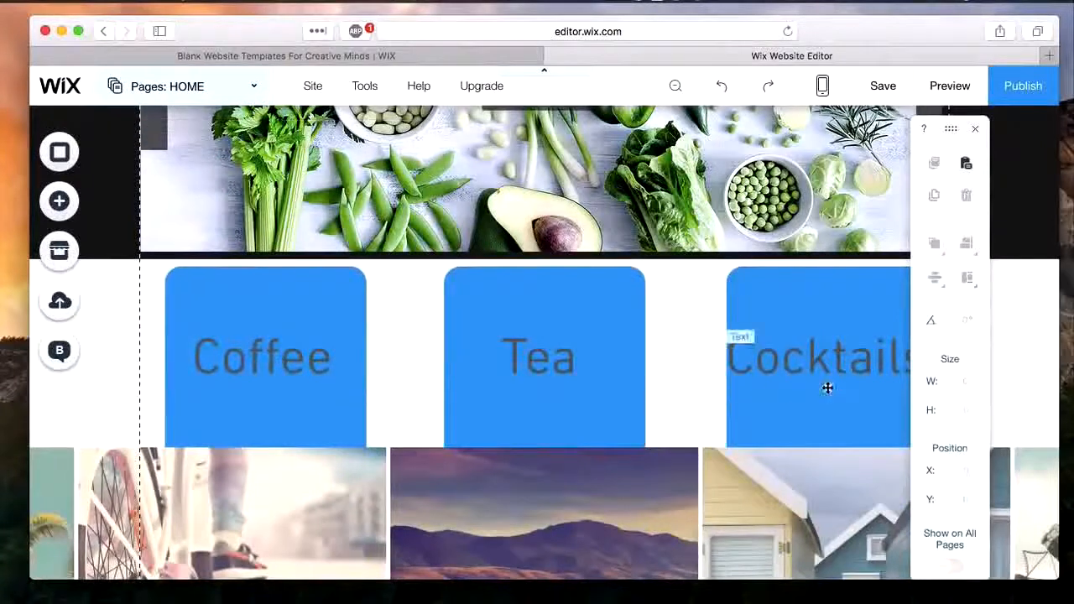
drag(105, 279, 947, 428)
key(Delete)
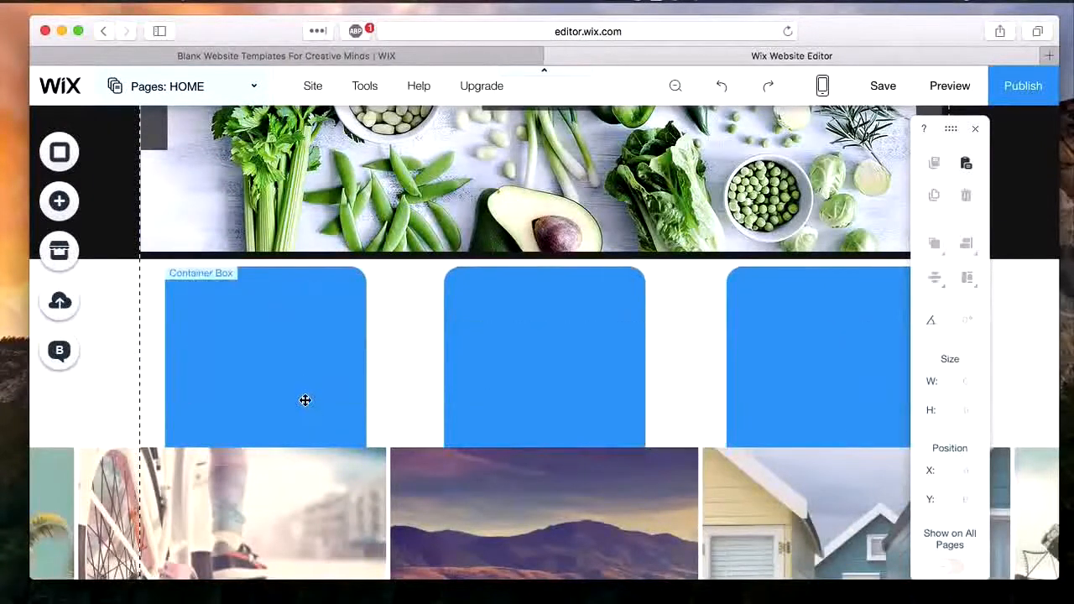
- Delete the three blue container boxes below the slide show
click(531, 371)
key(Delete)
click(818, 357)
key(Delete)
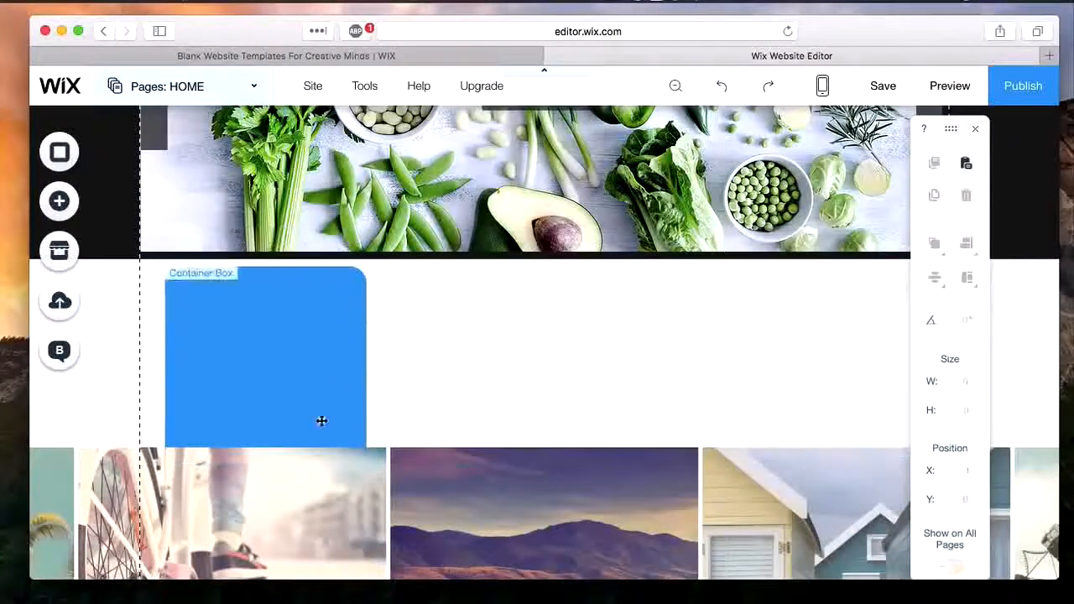
click(319, 428)
key(Delete)
- Move the full-width image gallery up to Y 532, just below the slide show, and replace its images with drink photos
drag(309, 495, 299, 325)
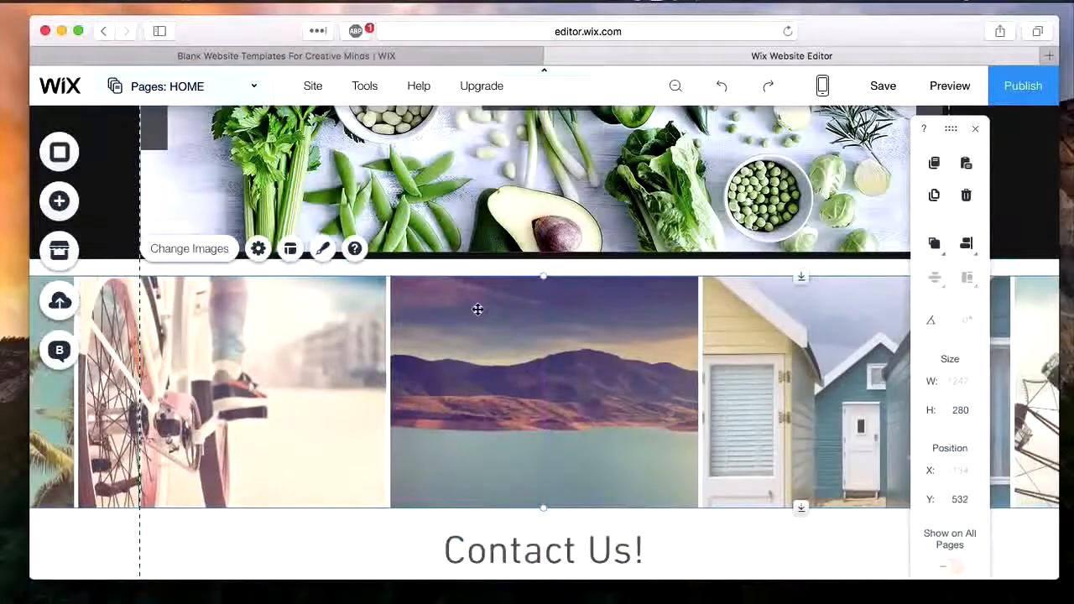
double_click(478, 310)
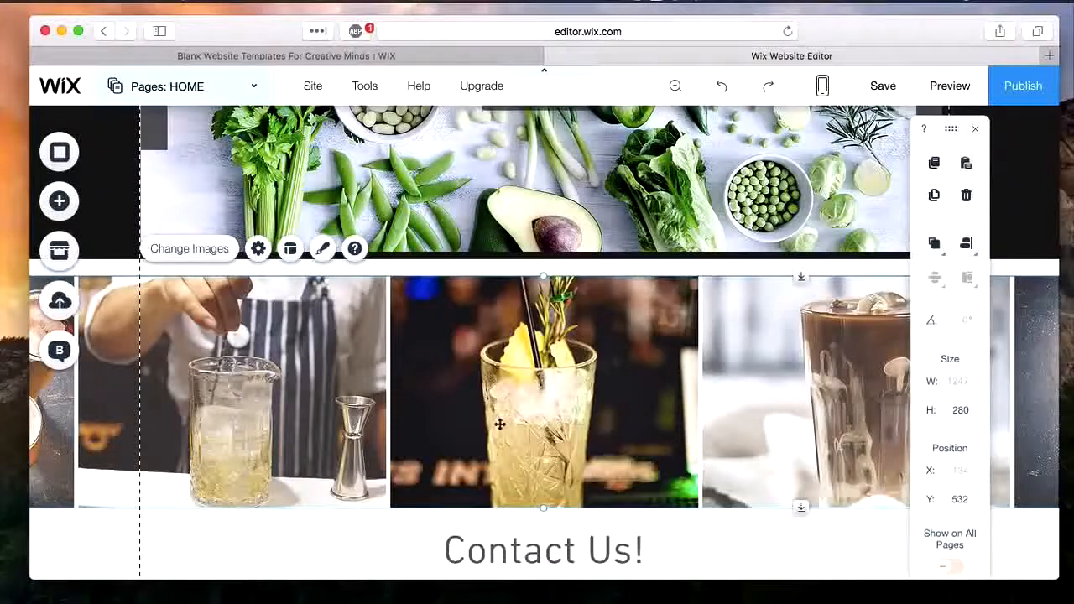
scroll(304, 409, up, 2)
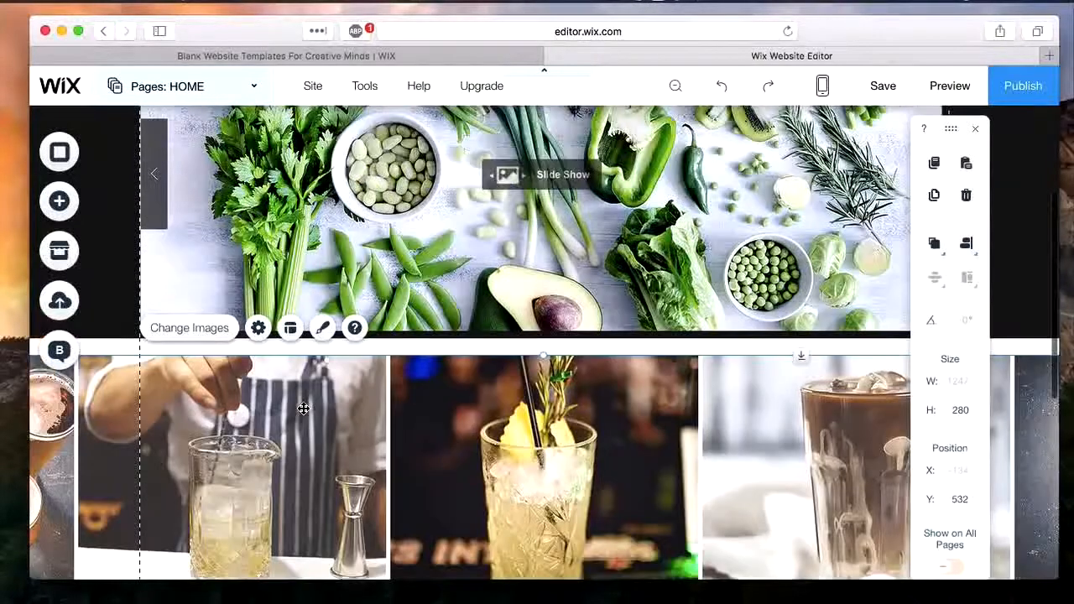
scroll(303, 409, down, 3)
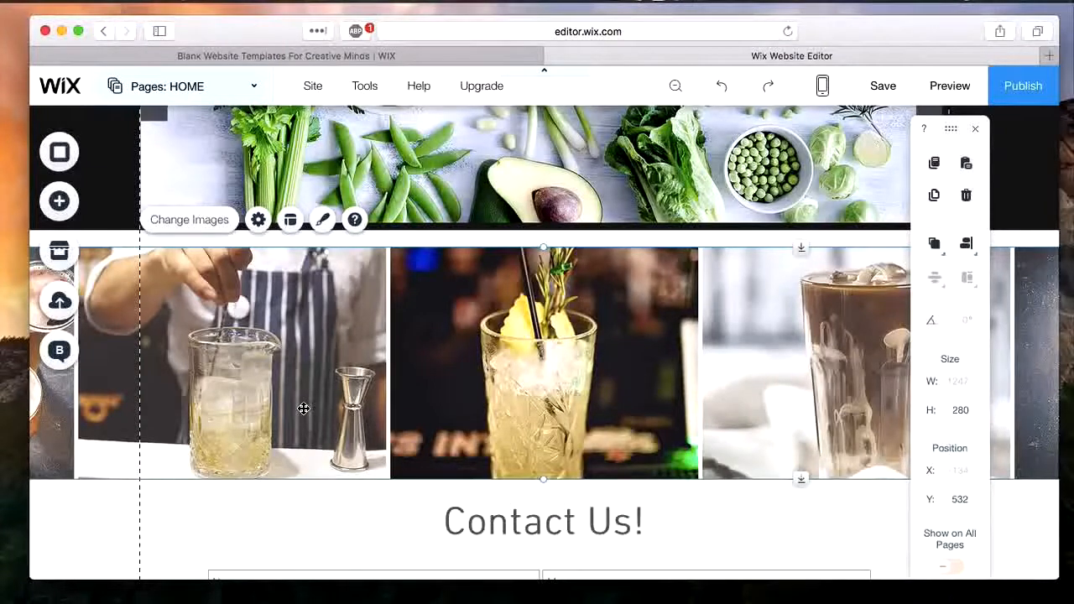
- Add the second themed menu, the flat grey bar, and place it in the header just above the slide show
scroll(177, 184, up, 4)
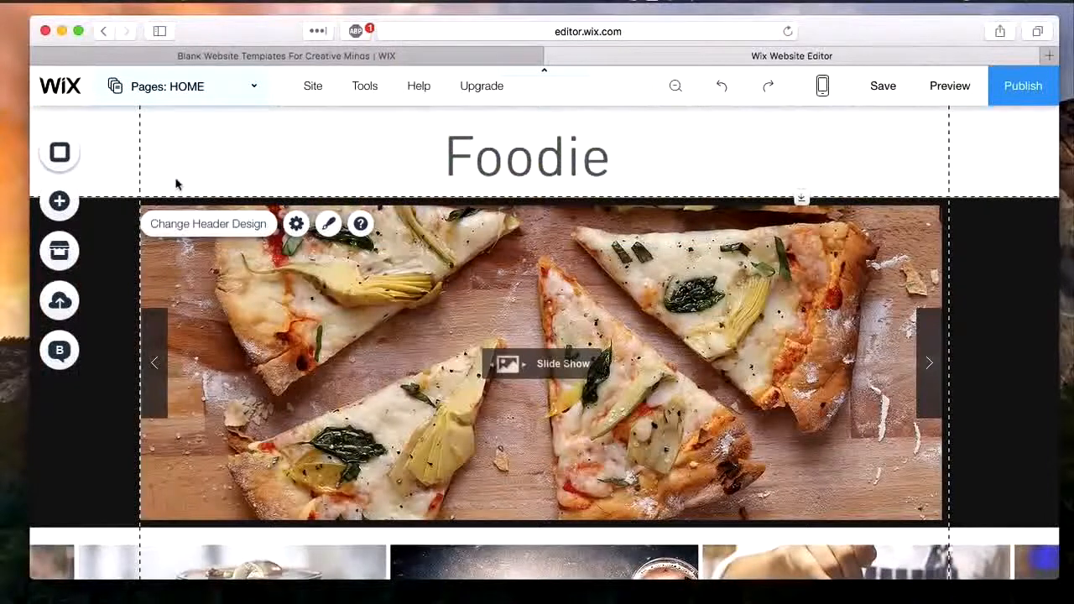
click(73, 214)
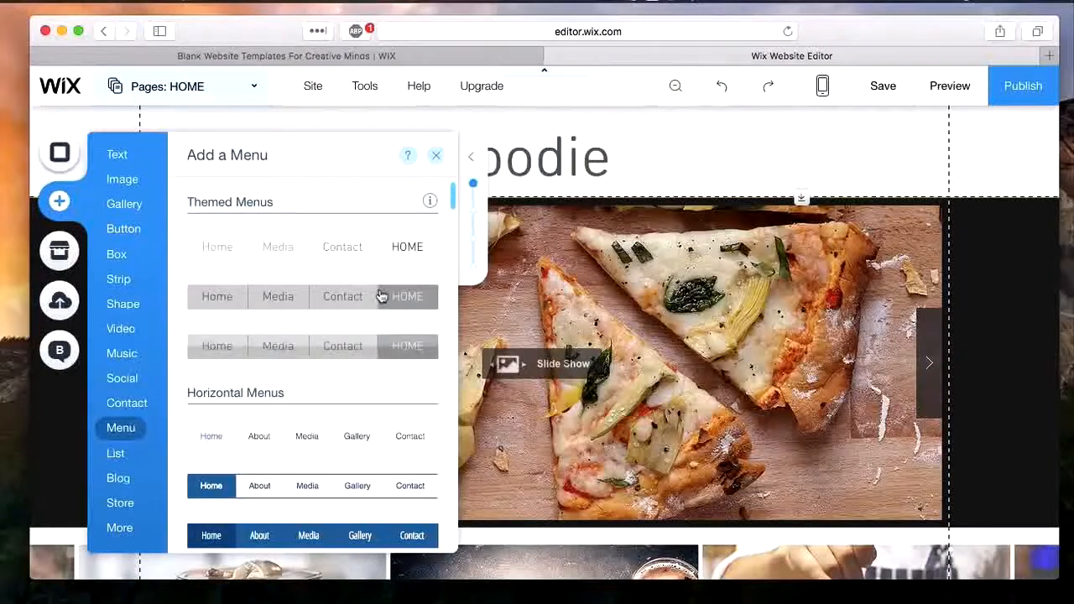
scroll(382, 296, down, 3)
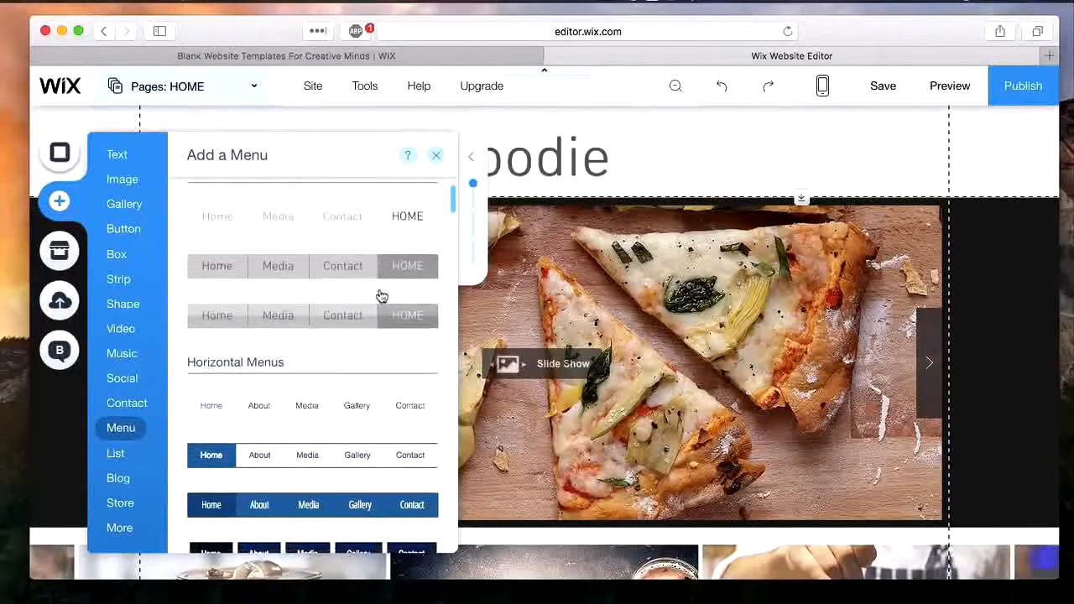
scroll(382, 296, down, 5)
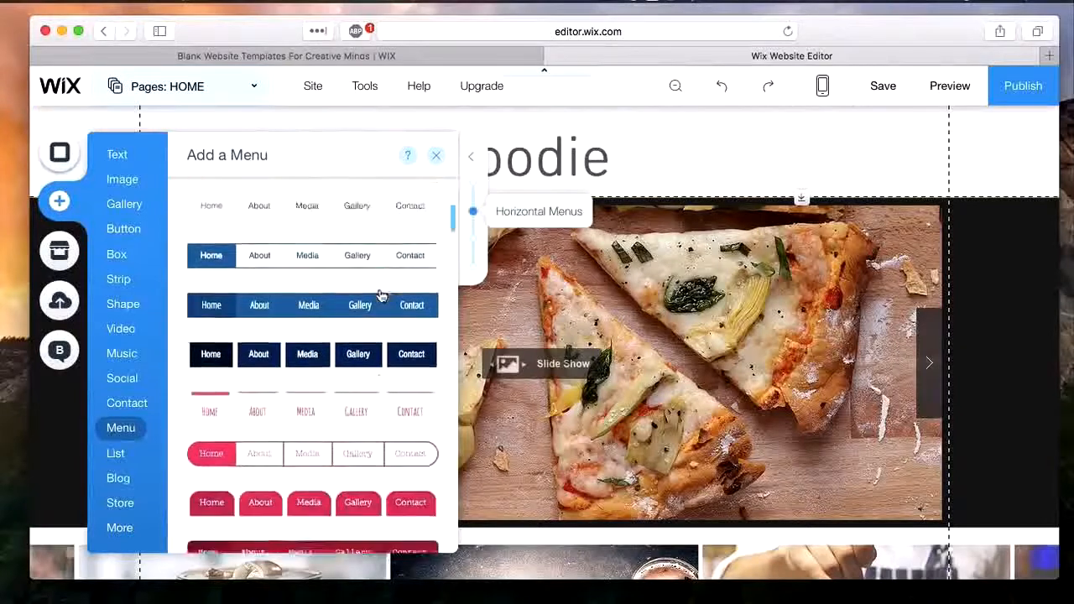
scroll(382, 296, up, 2)
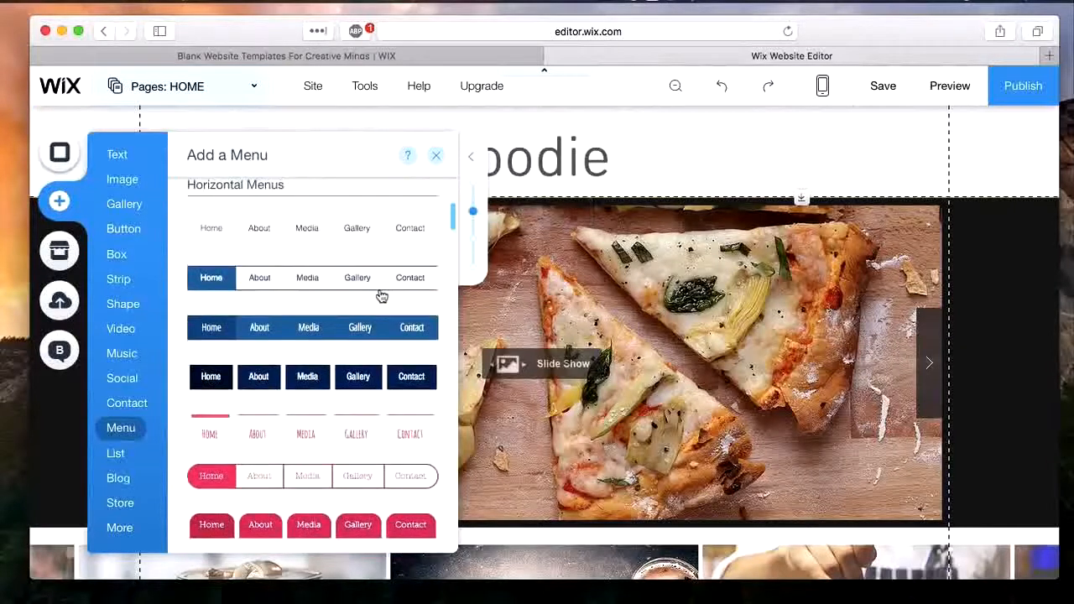
scroll(382, 296, up, 4)
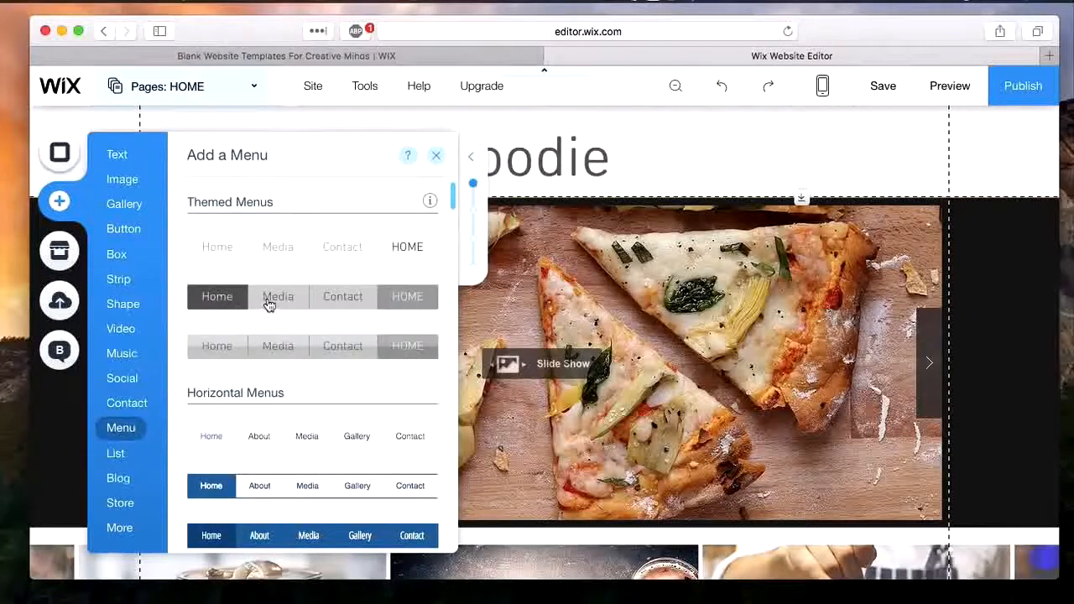
click(268, 302)
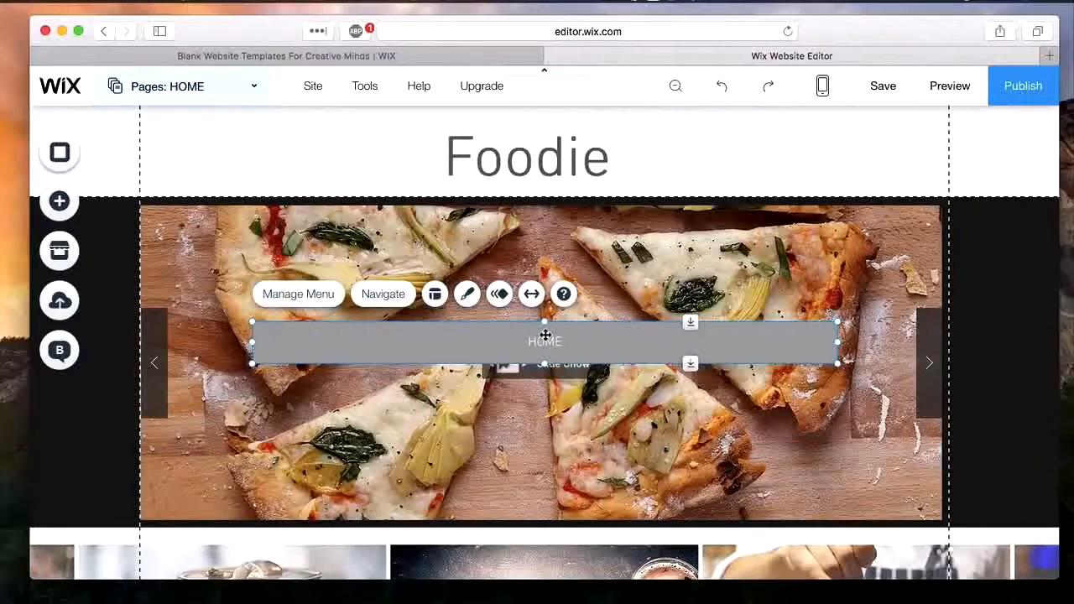
drag(545, 334, 529, 173)
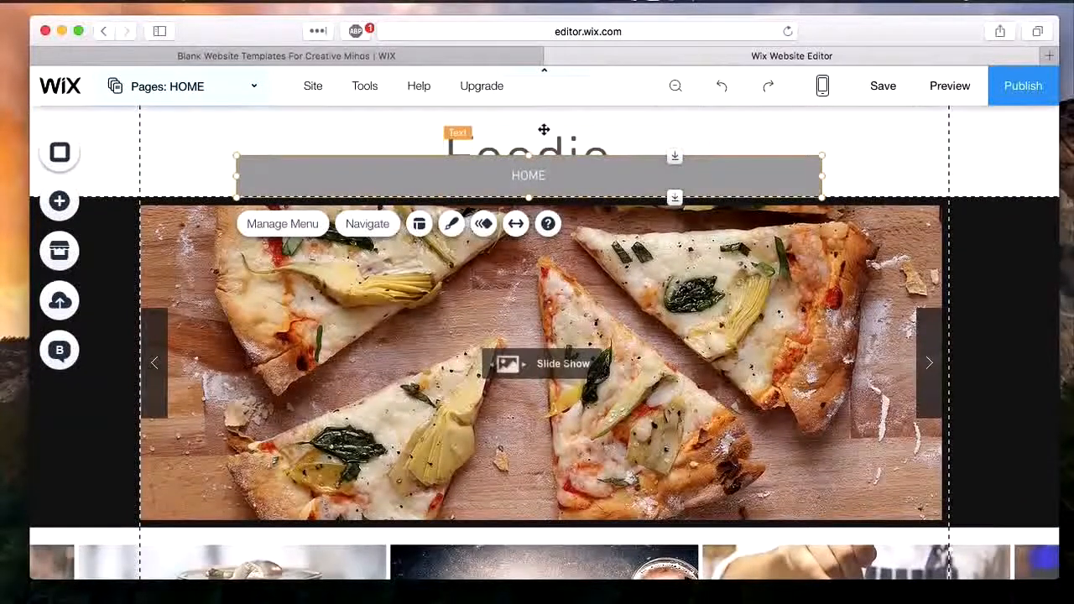
- Move the Foodie title up in the header and shift the menu bar down beneath it, pushing the content below down too
click(541, 130)
drag(539, 111, 538, 104)
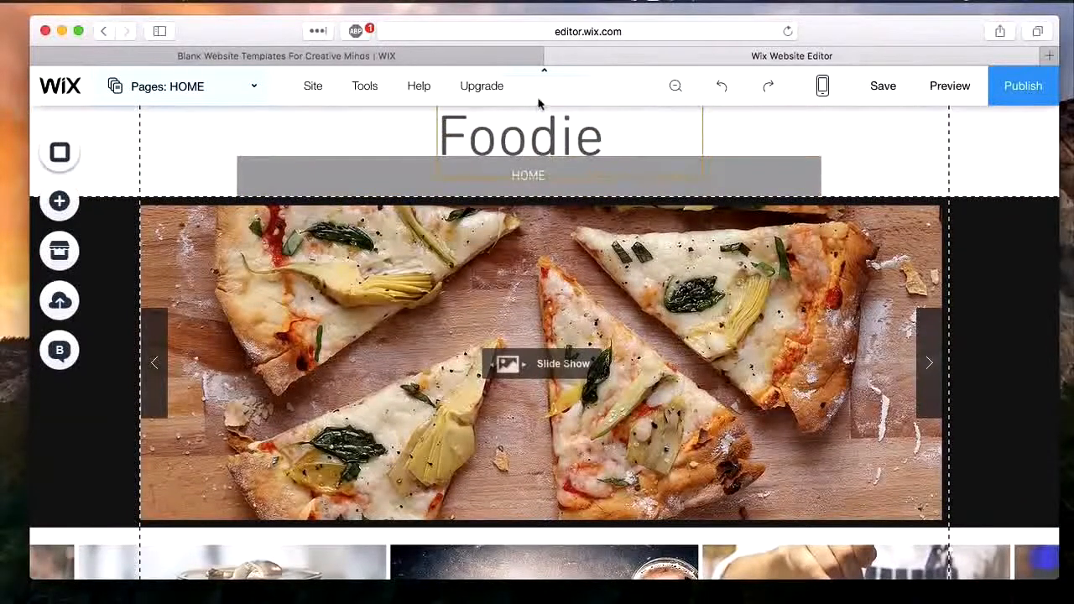
click(545, 146)
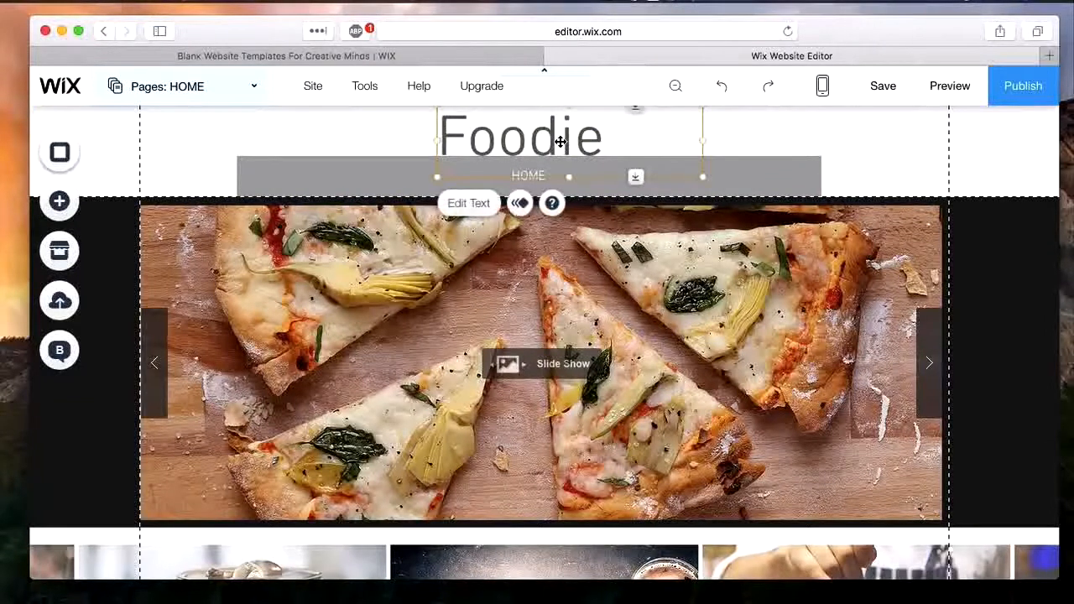
drag(561, 128, 564, 114)
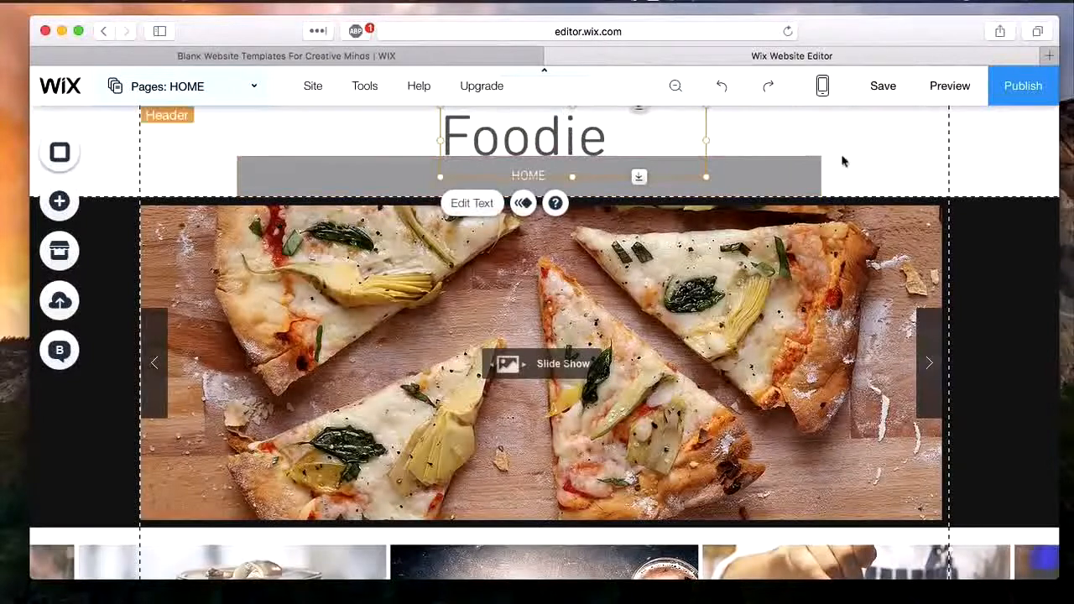
click(783, 168)
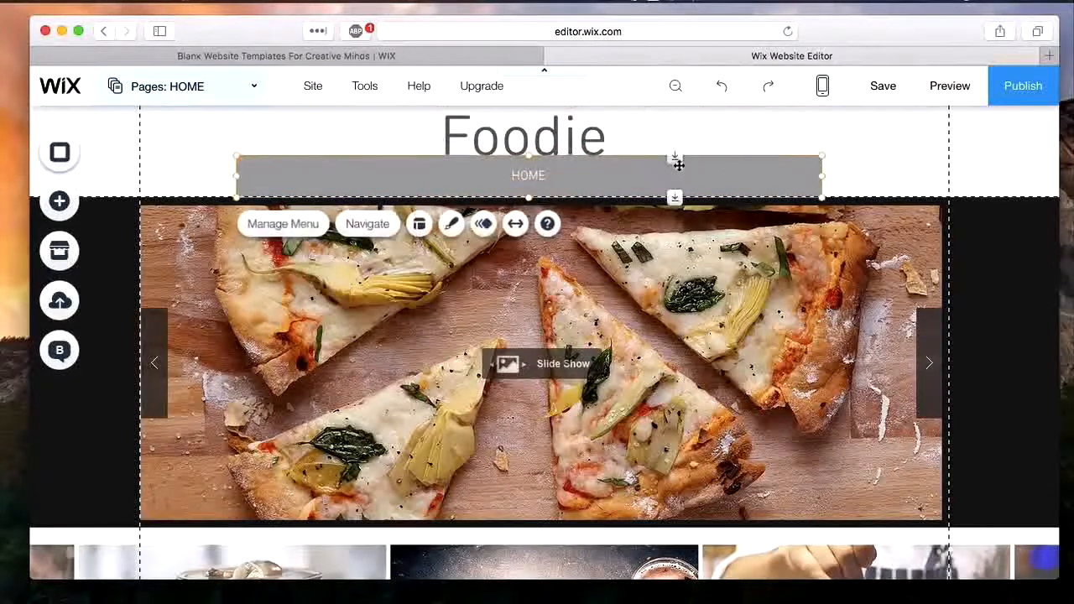
drag(675, 157, 675, 171)
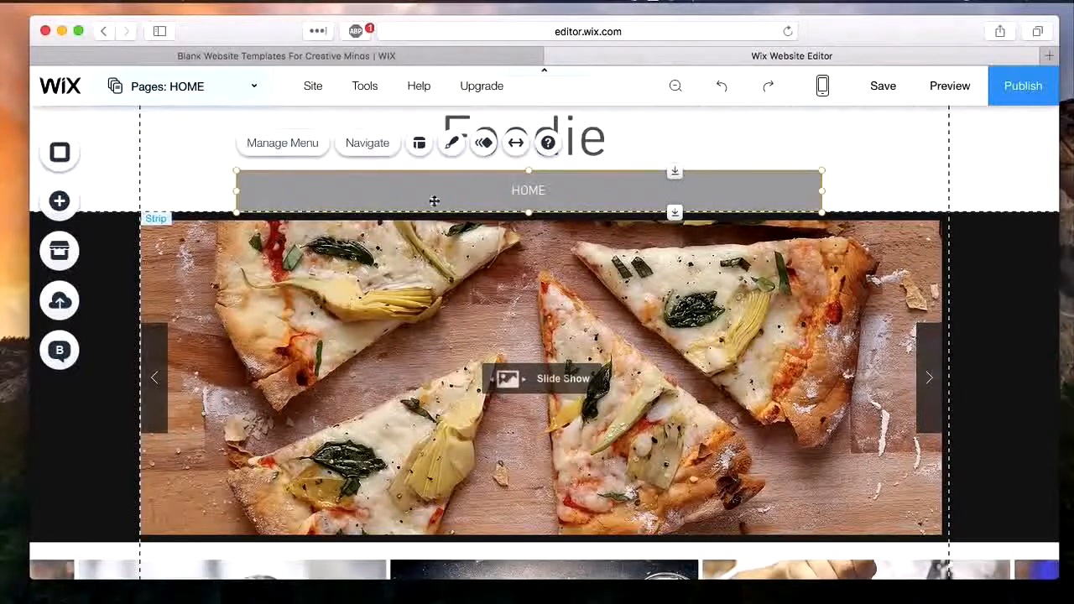
- Add a new page named About to the site
click(256, 92)
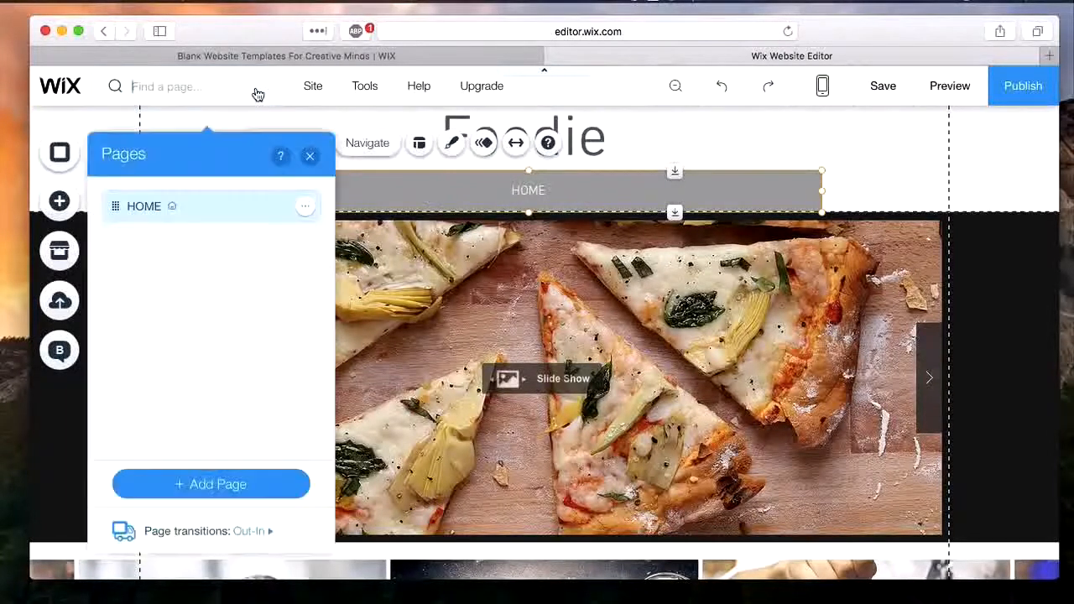
click(237, 483)
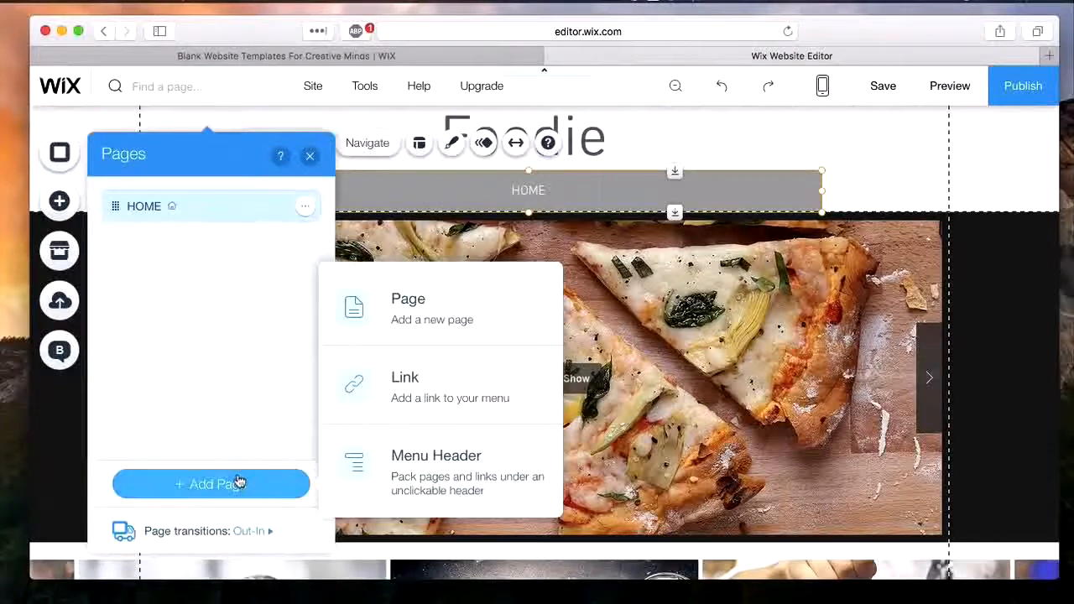
click(451, 309)
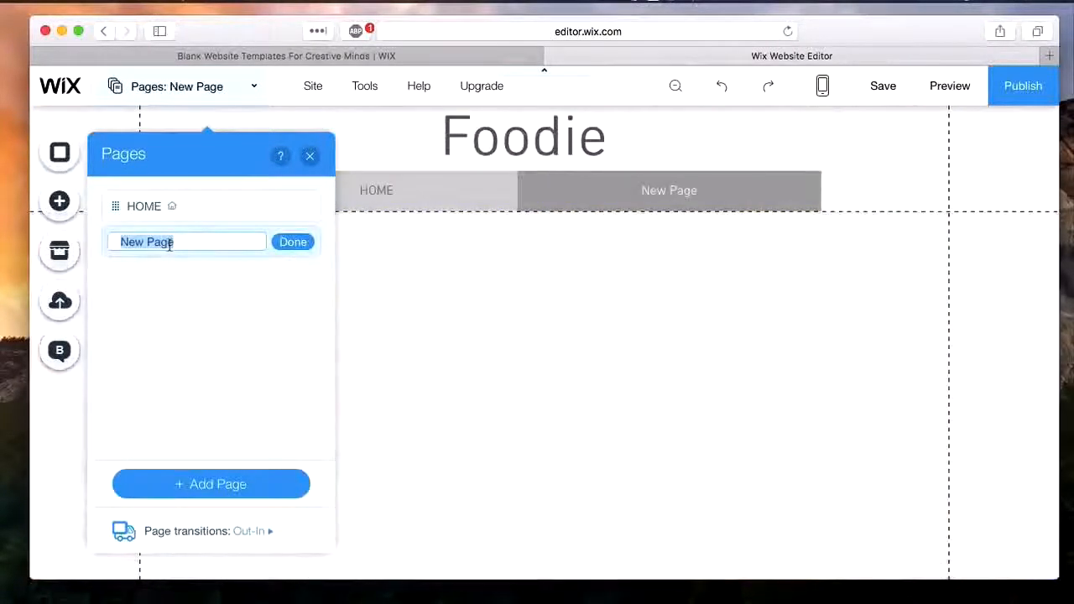
text(About)
key(Return)
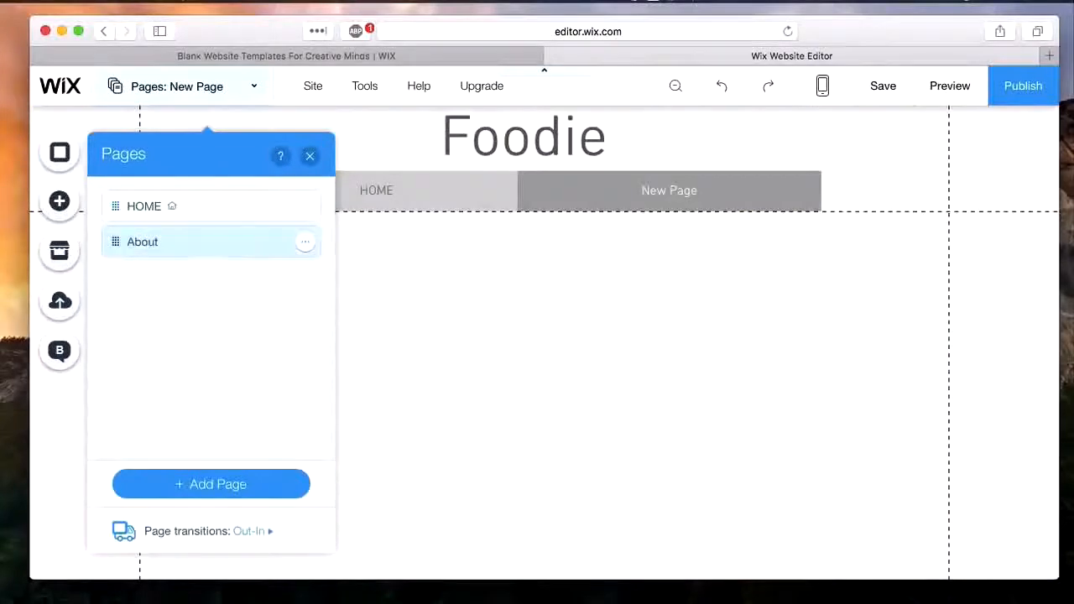
- Add another new page named Blog to the site
click(208, 486)
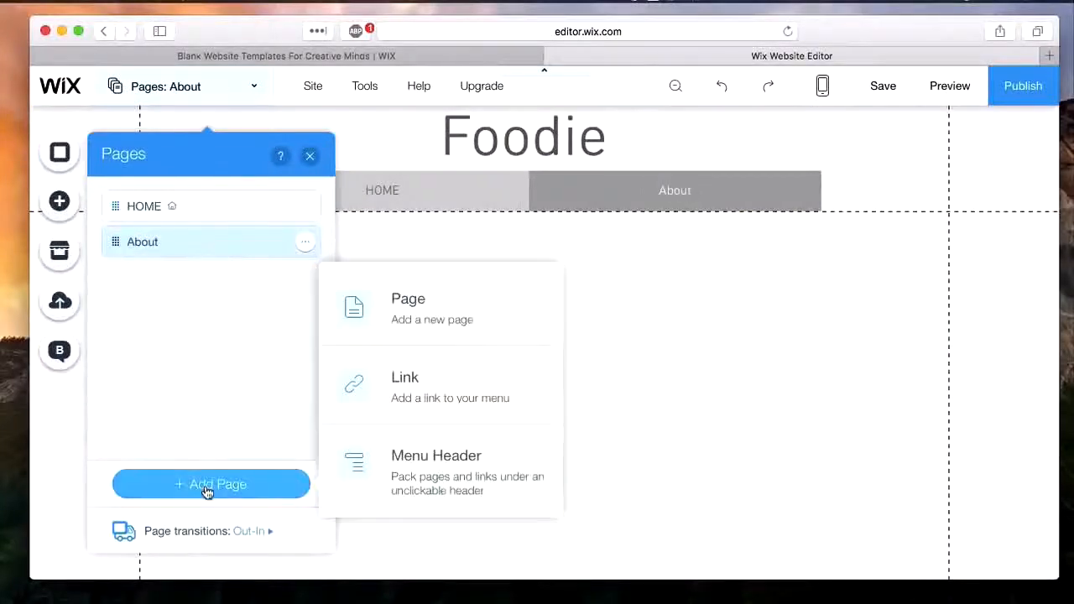
click(383, 329)
key(BackSpace)
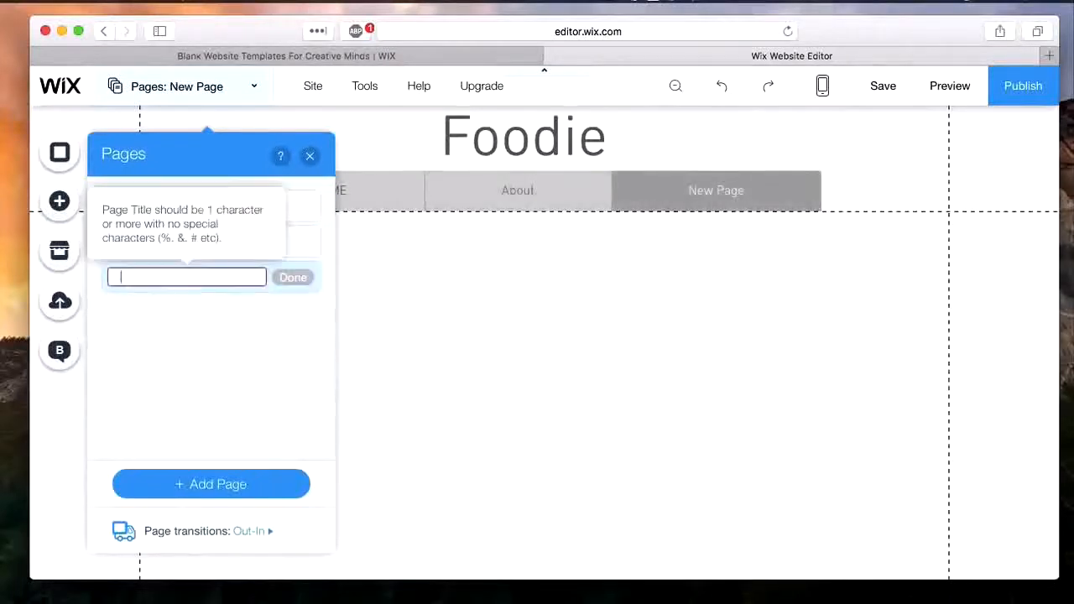
text(Blog)
key(Return)
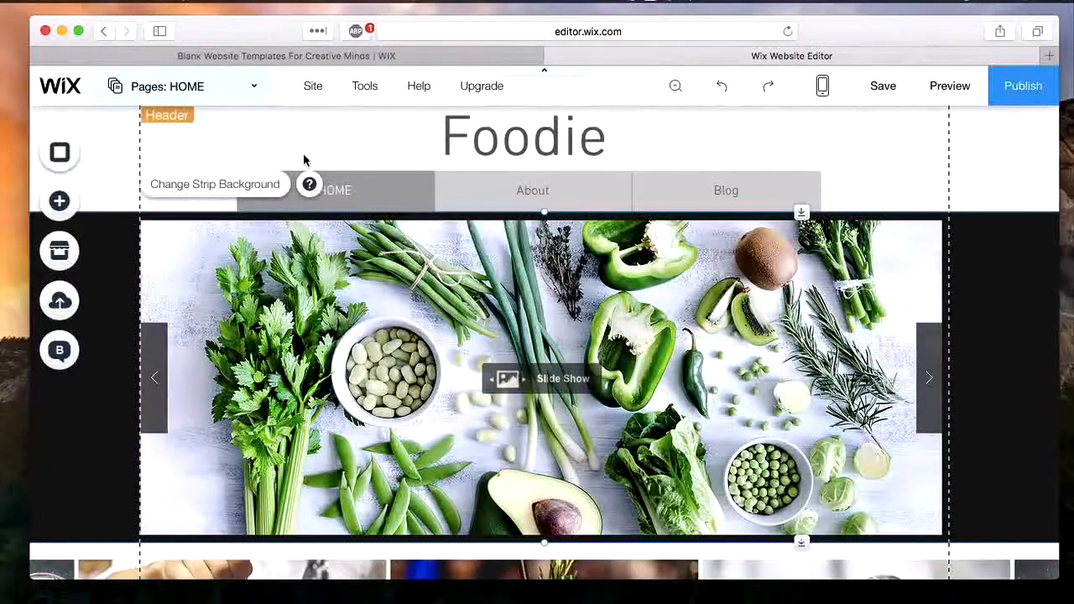
- Preview the home page and check the menu, slide show, drinks gallery and contact form from header to footer
click(949, 87)
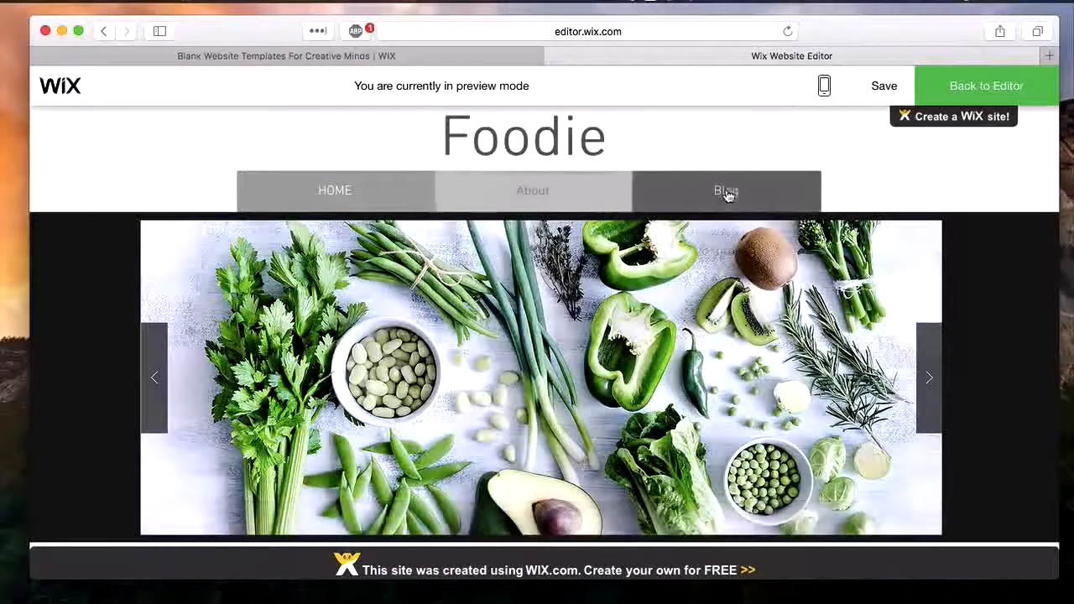
scroll(881, 455, down, 3)
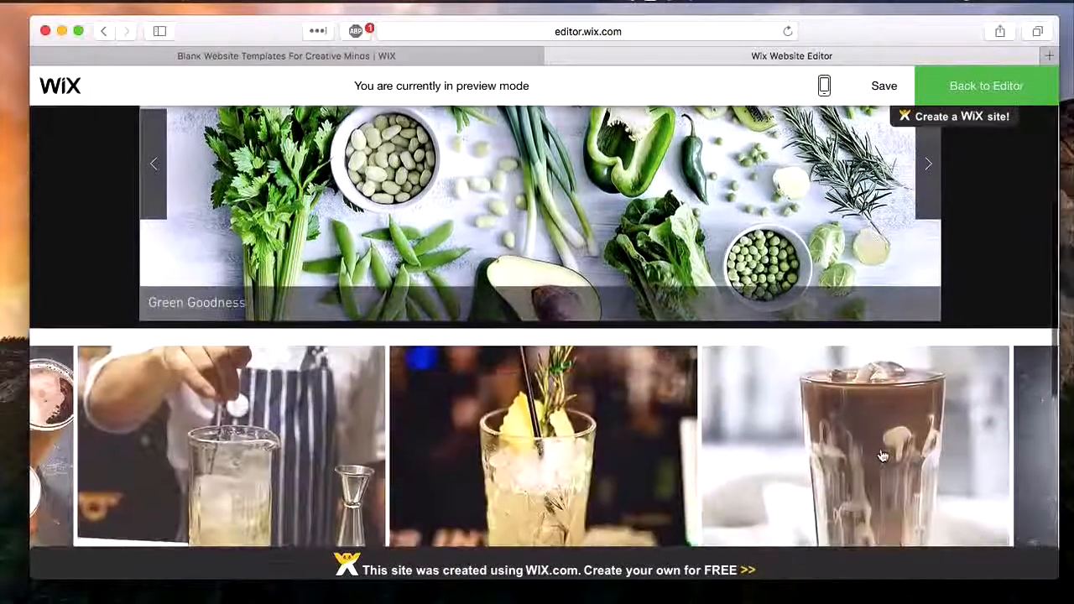
scroll(881, 456, down, 2)
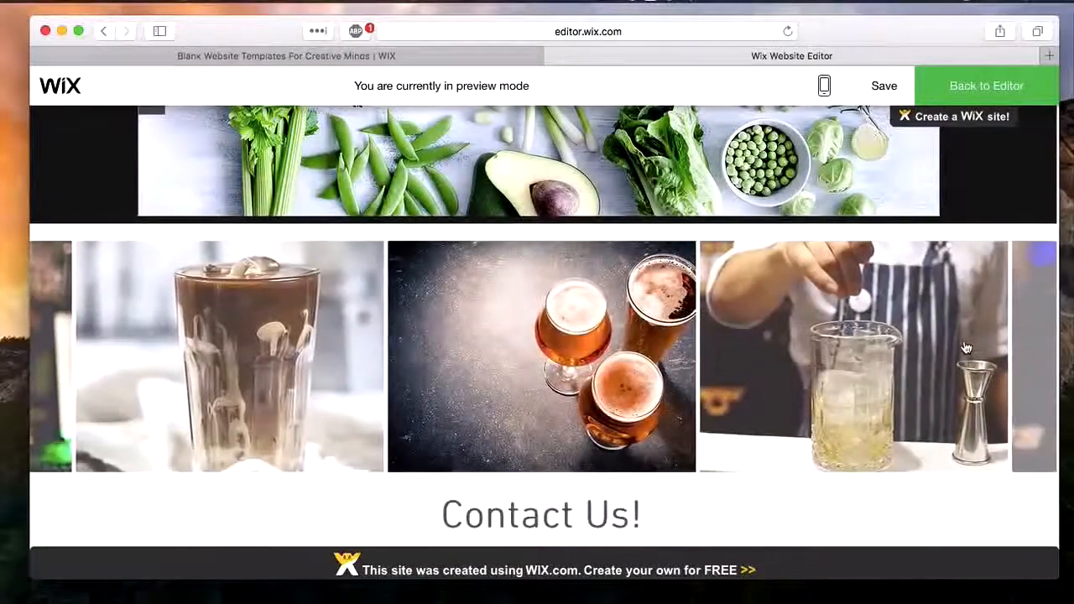
scroll(795, 441, down, 4)
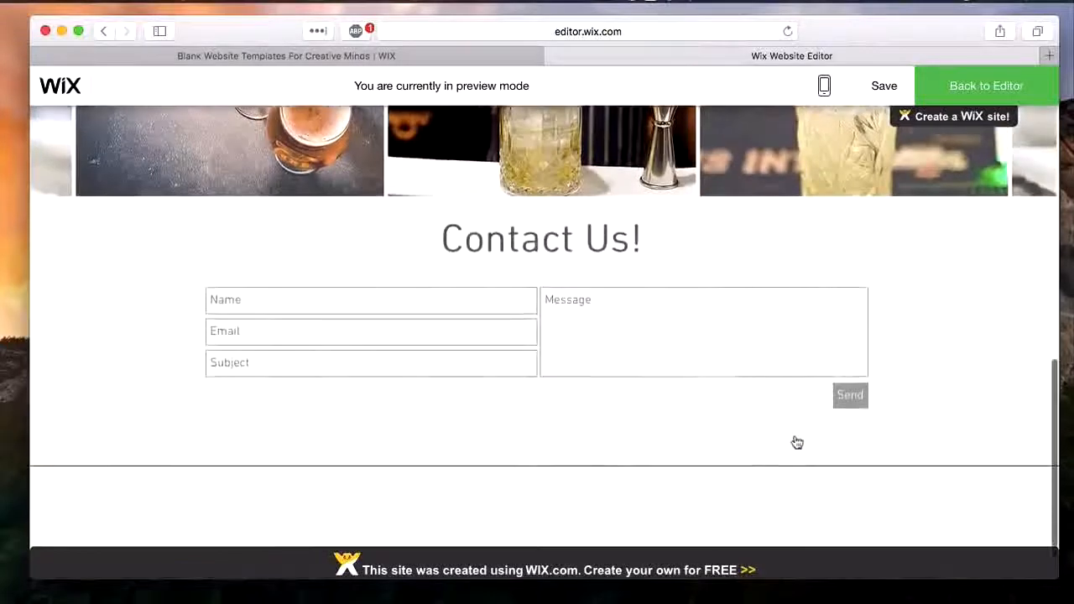
scroll(795, 441, down, 1)
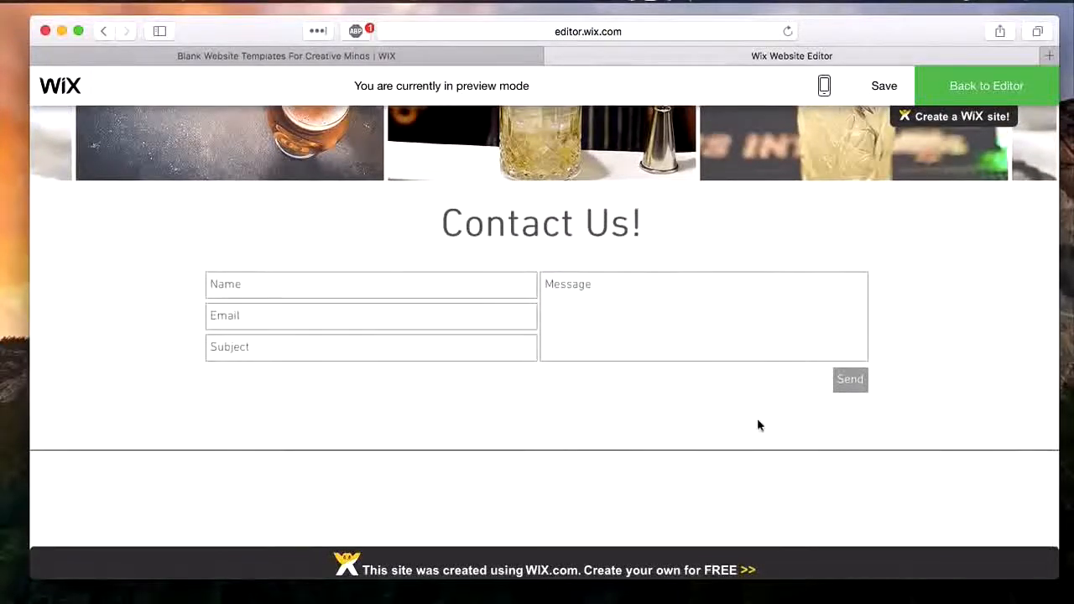
scroll(725, 449, up, 3)
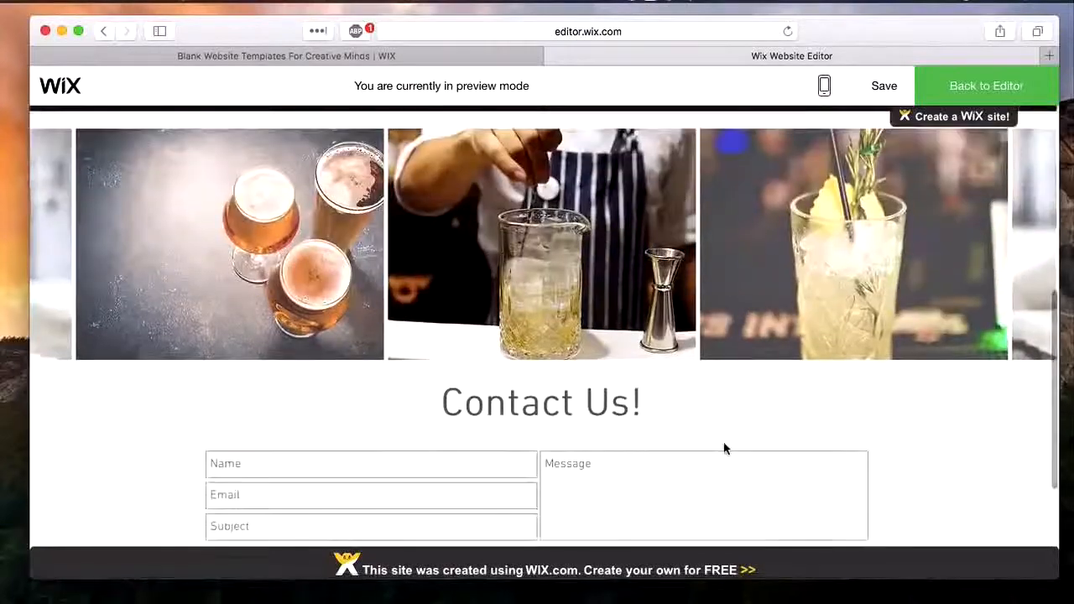
scroll(724, 449, up, 10)
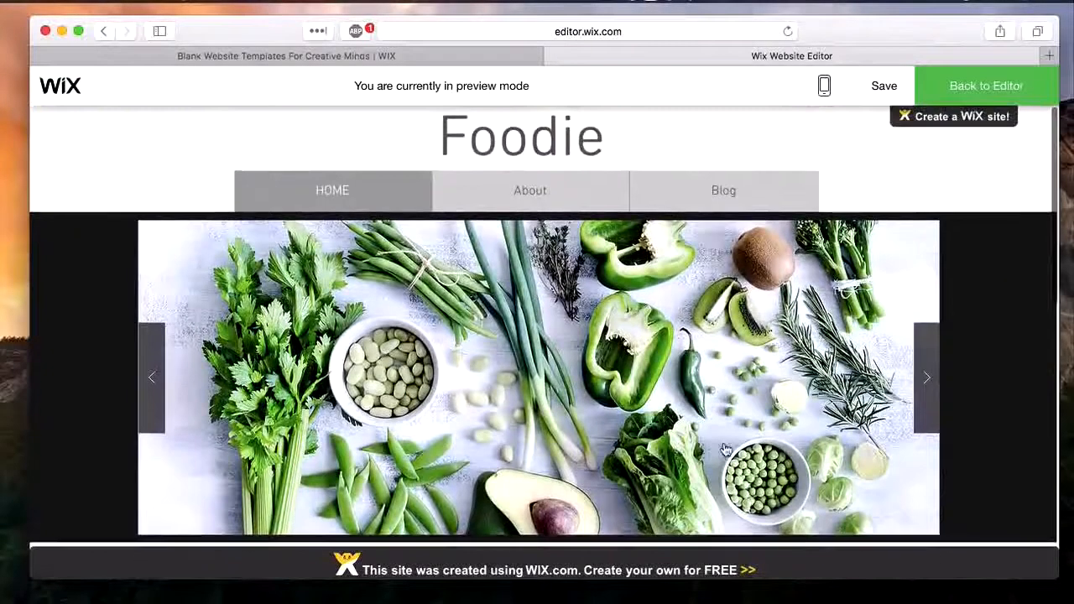